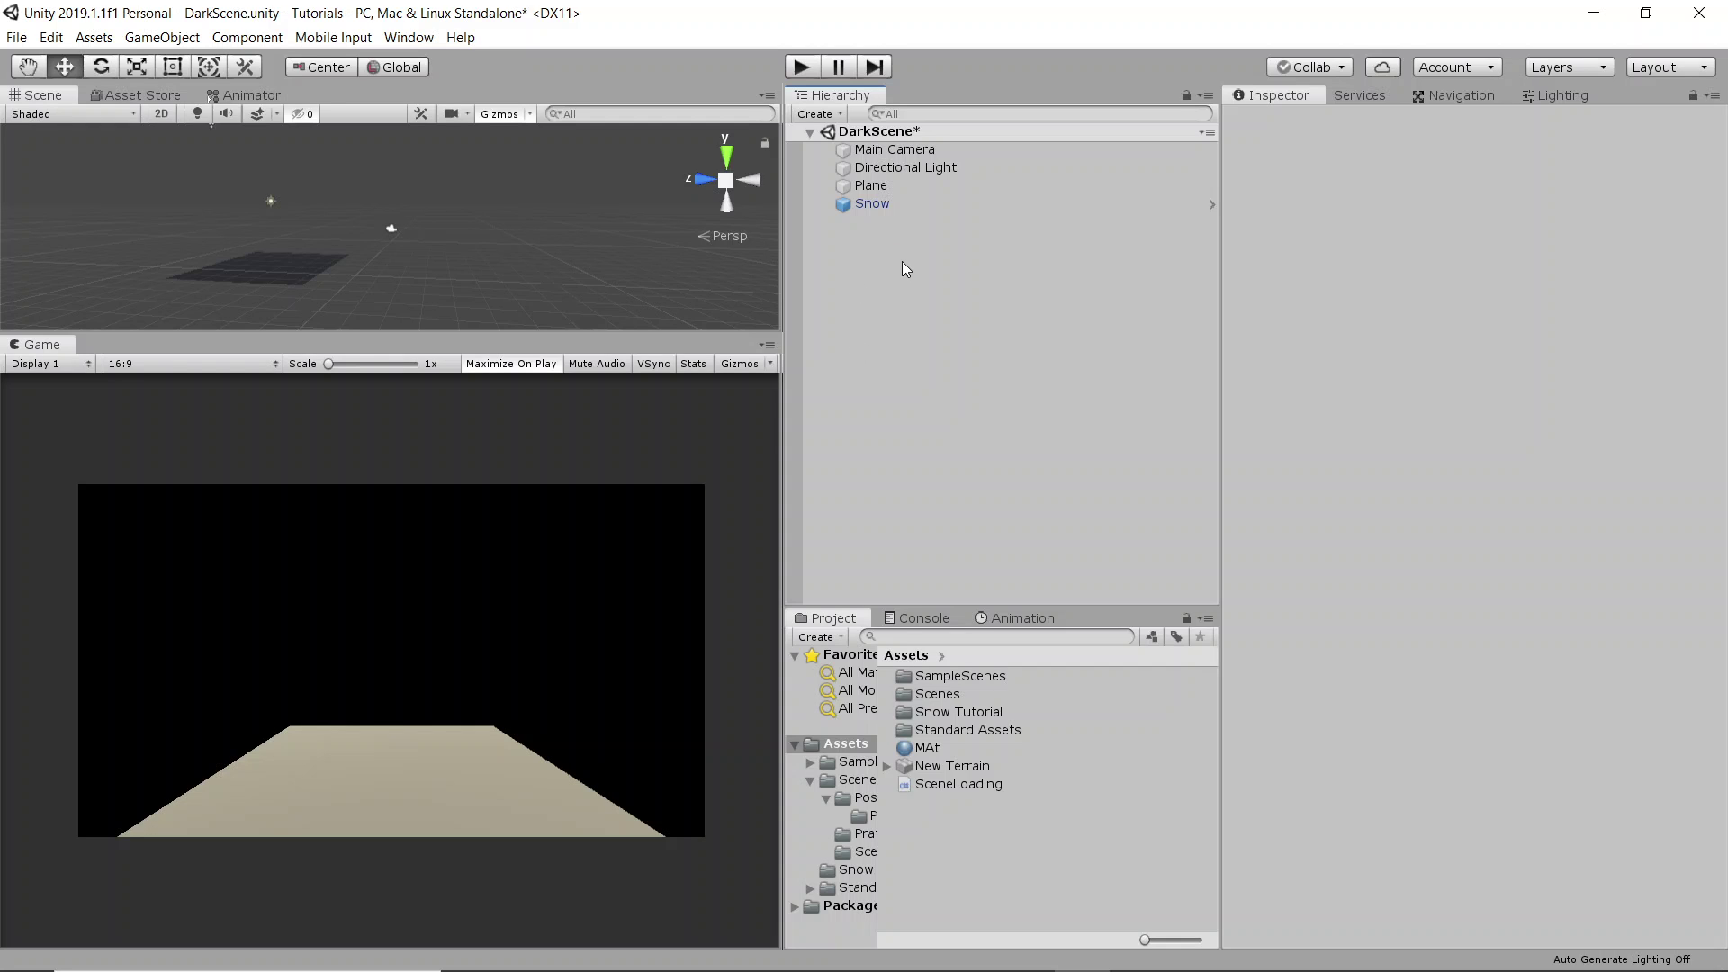
# - Preview the Snow particle effect, then delete the Snow object from DarkScene
pyautogui.click(916, 208)
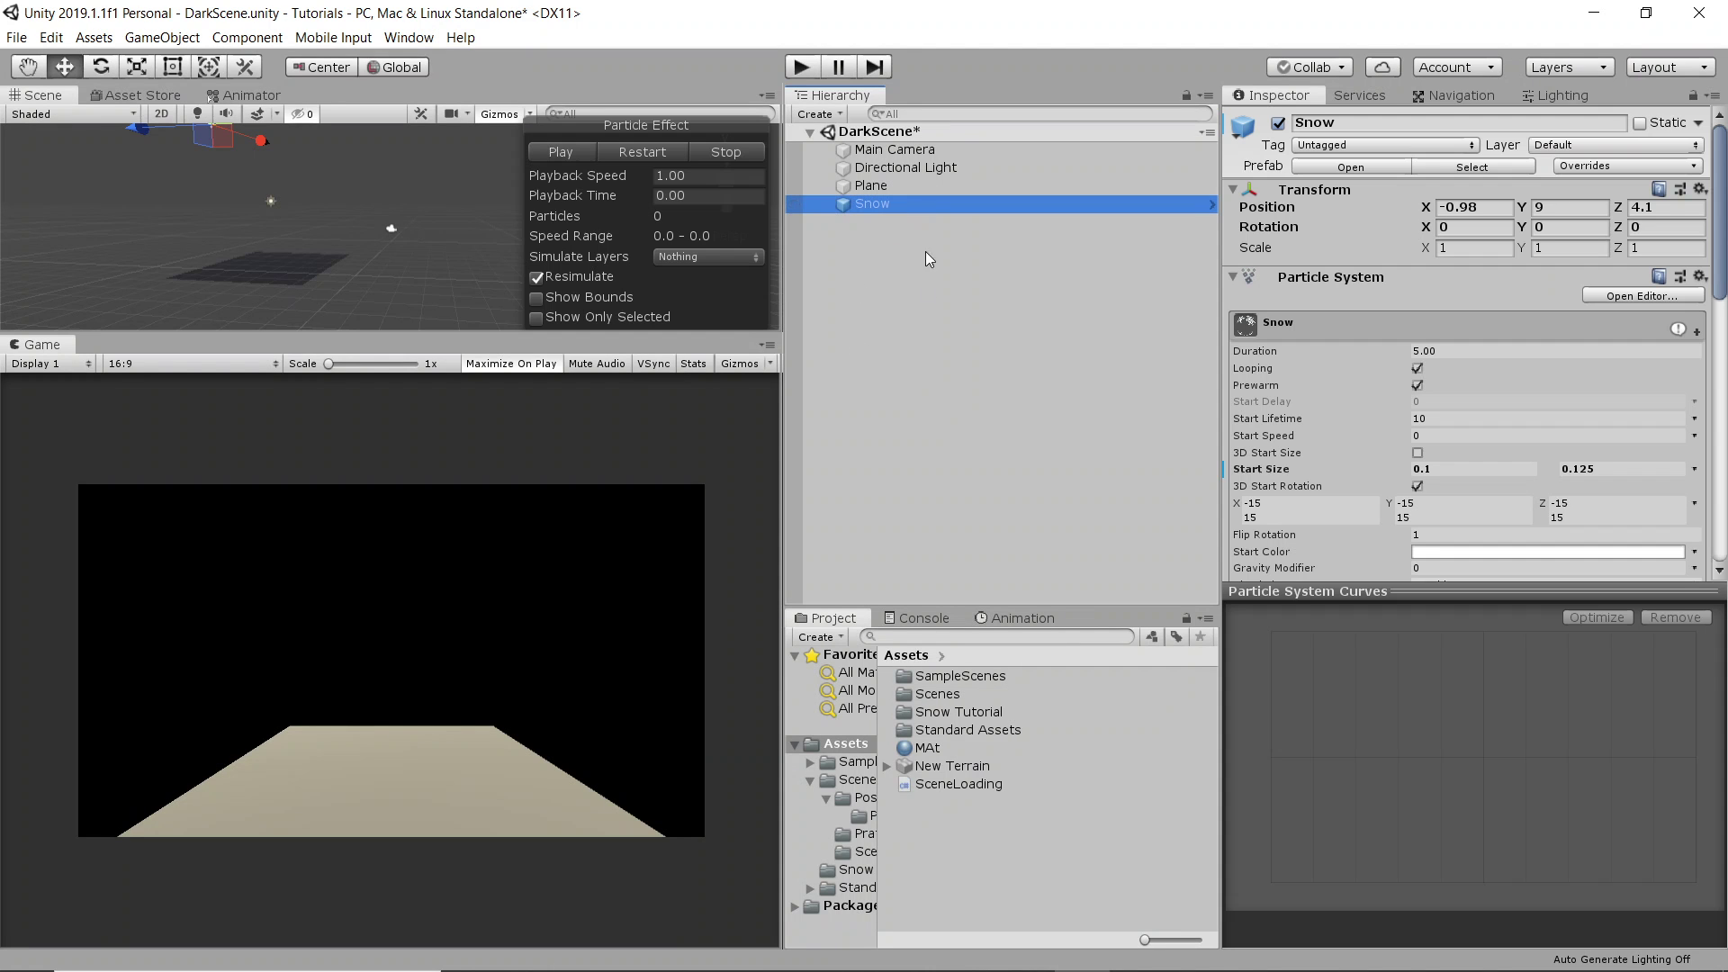
pyautogui.click(581, 153)
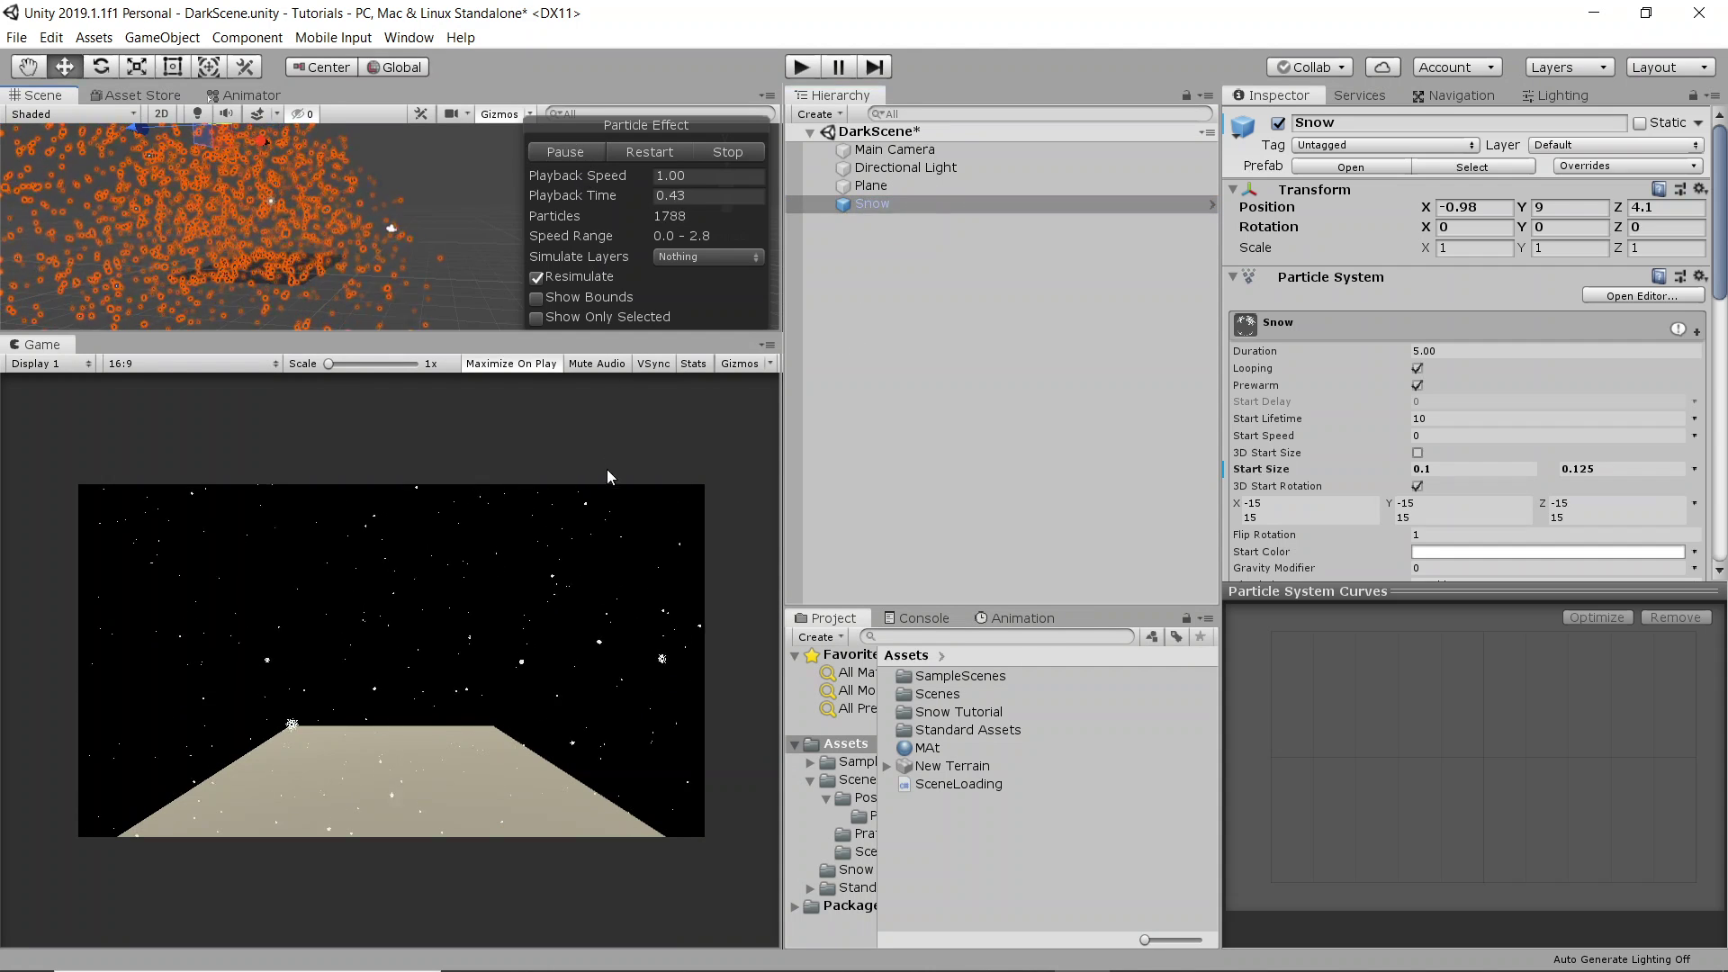
pyautogui.click(591, 150)
pyautogui.click(905, 207)
pyautogui.press('Delete')
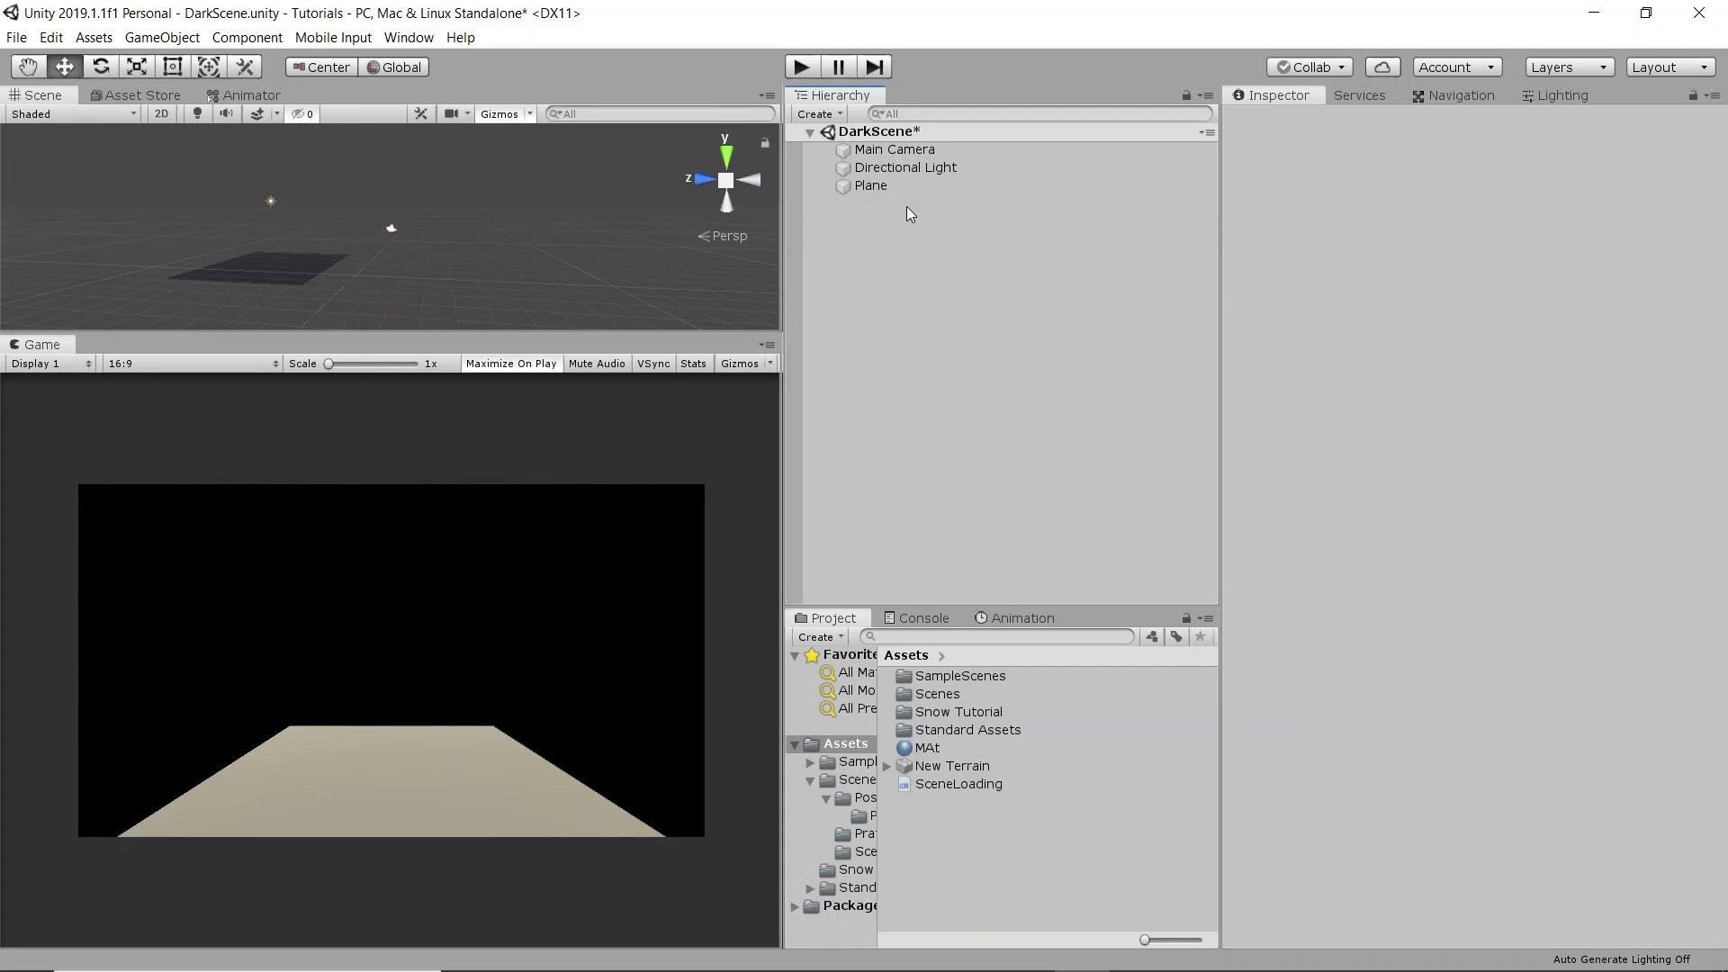
# - Create a new Effects > Particle System from the Hierarchy
pyautogui.doubleClick(942, 714)
pyautogui.rightClick(920, 277)
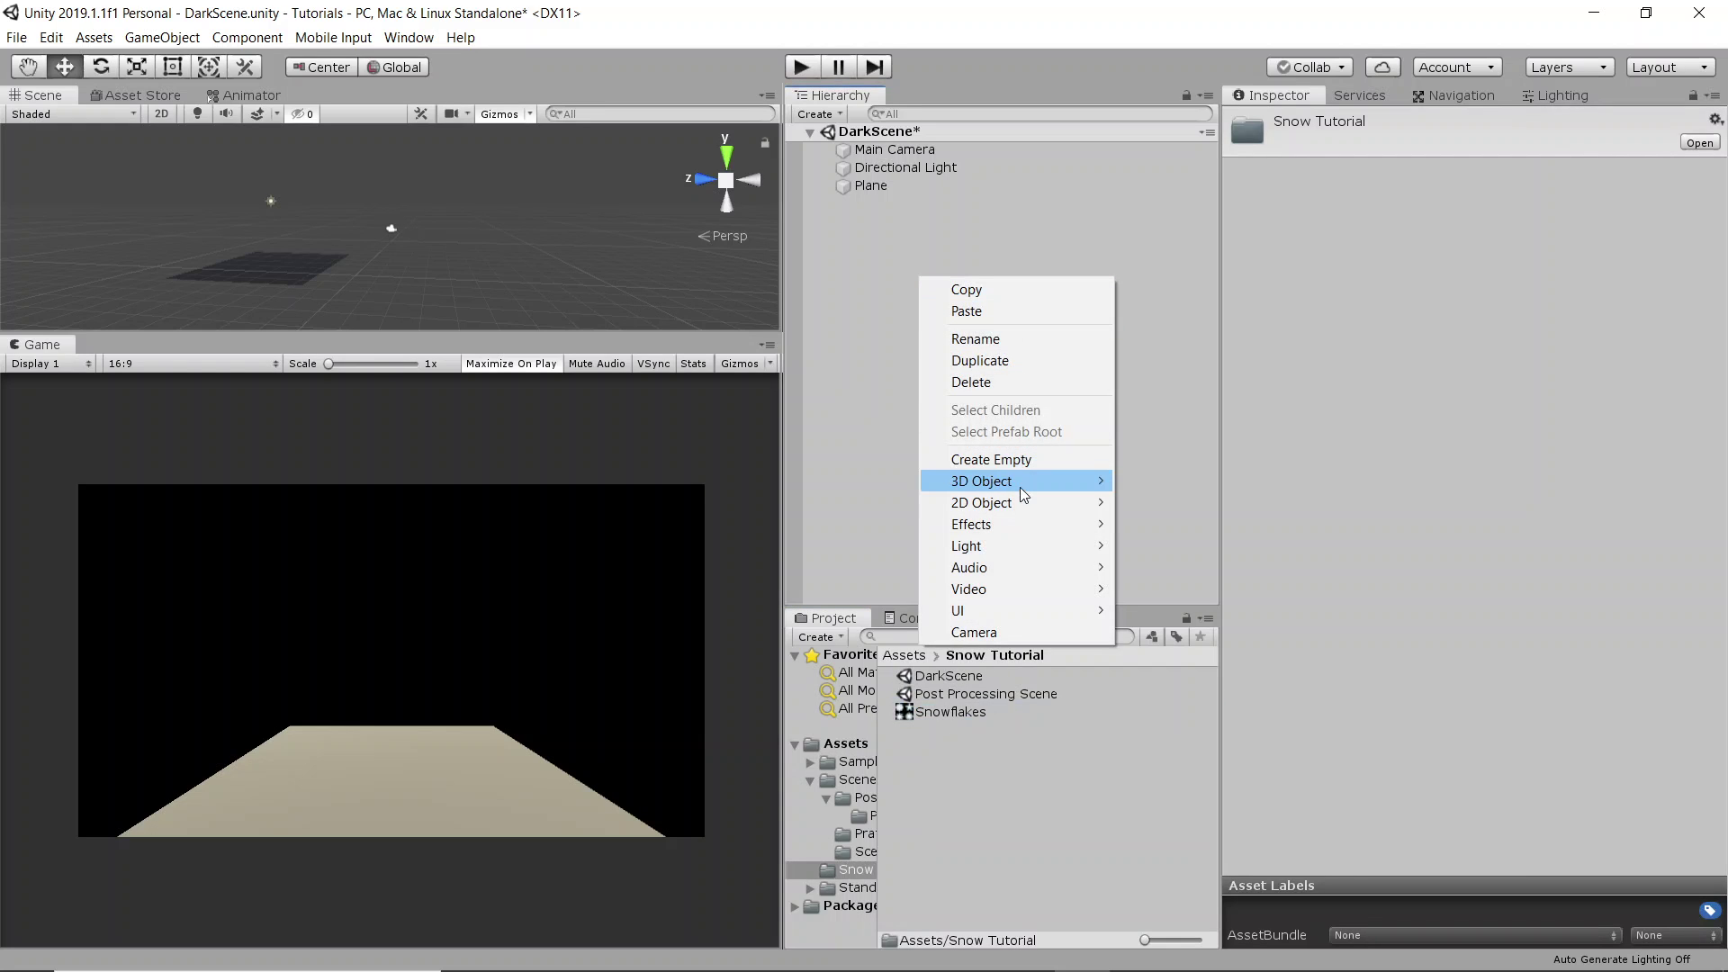
pyautogui.moveTo(1032, 526)
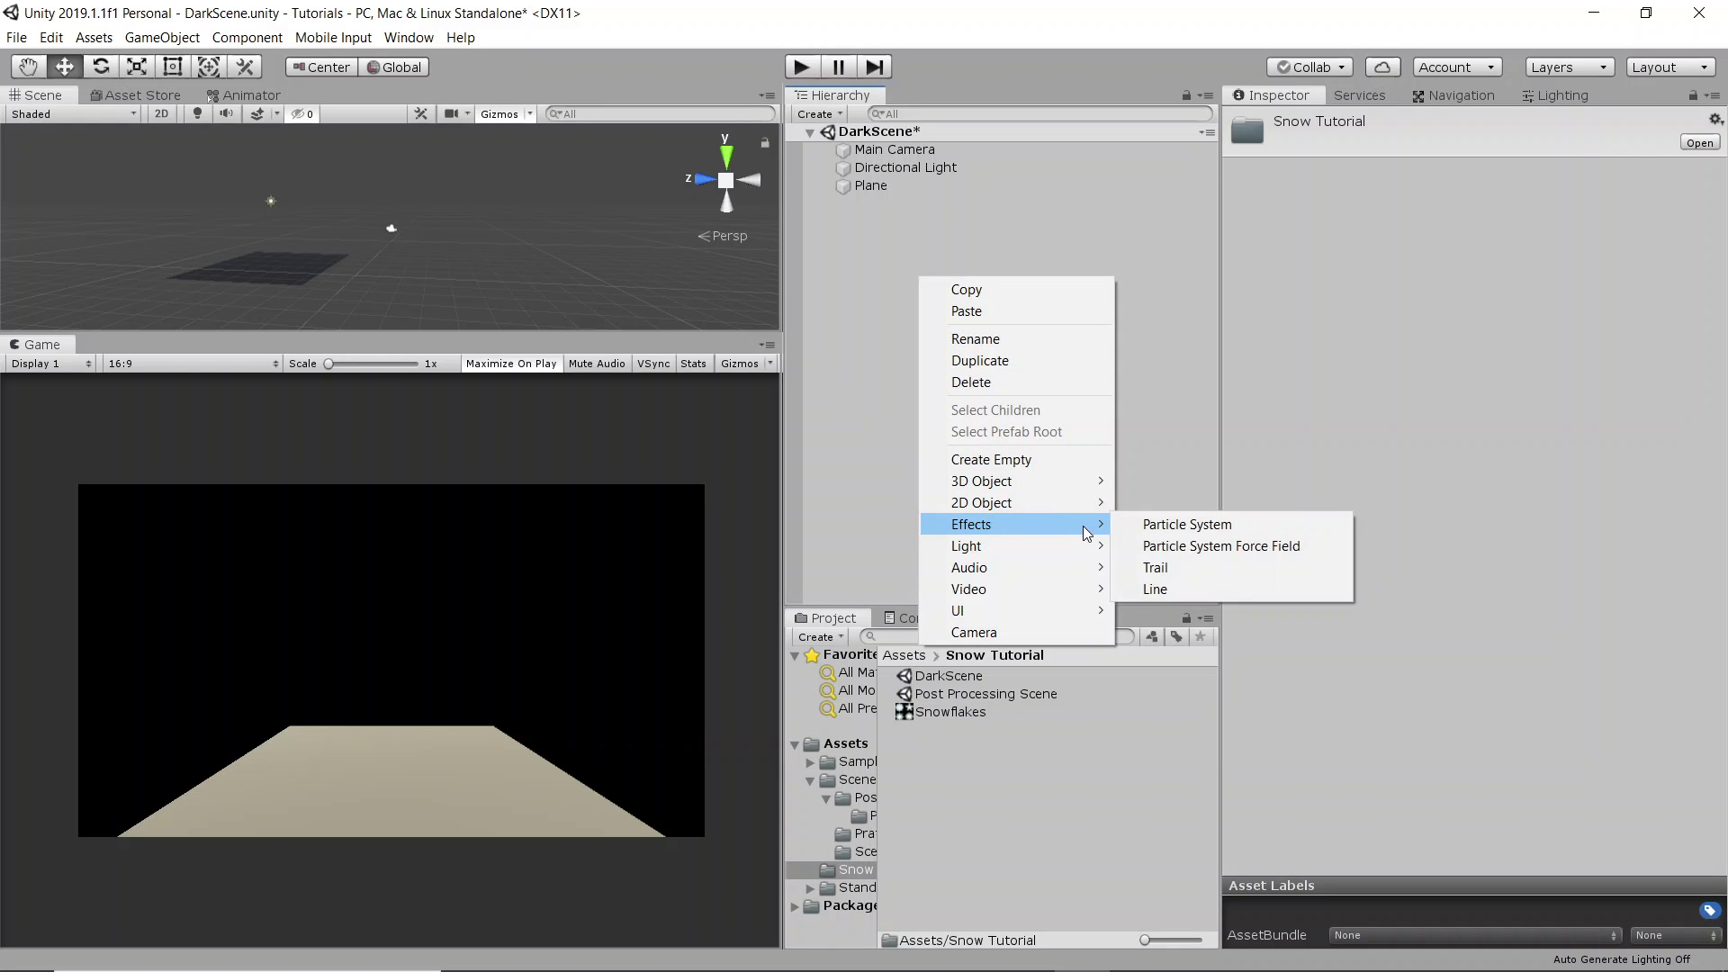
pyautogui.click(1150, 537)
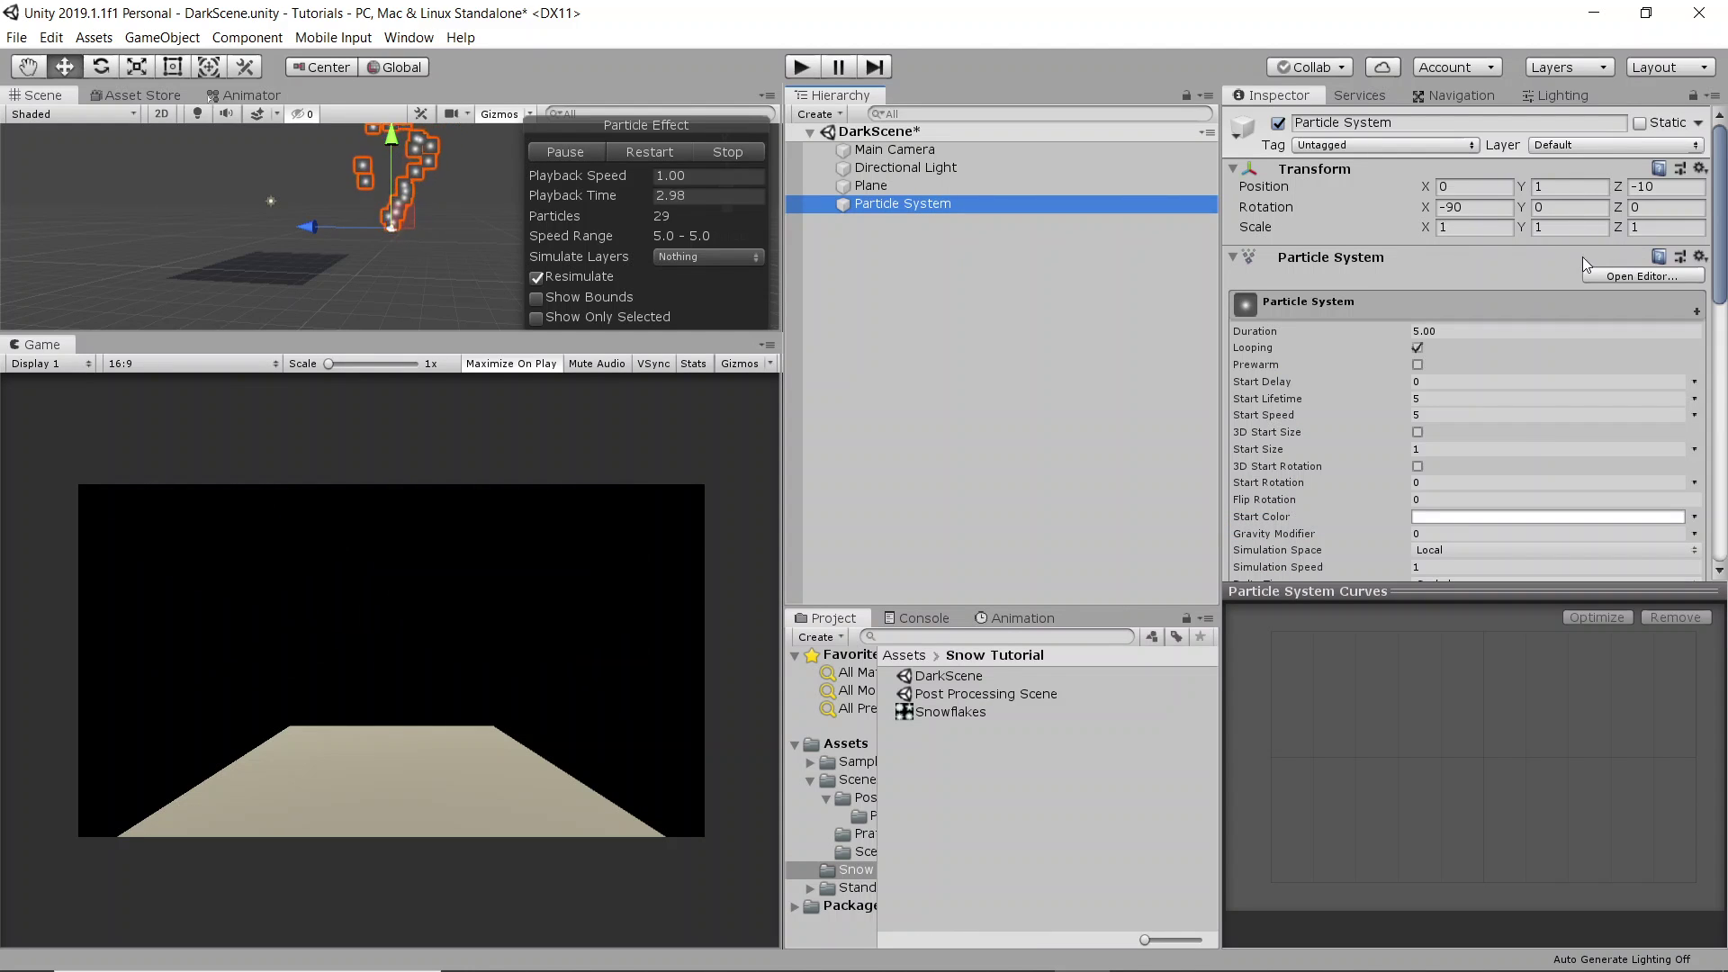
# - Set its X rotation to 0, raise it above the plane, and rename it Snowflakes
pyautogui.click(1476, 208)
pyautogui.write('0')
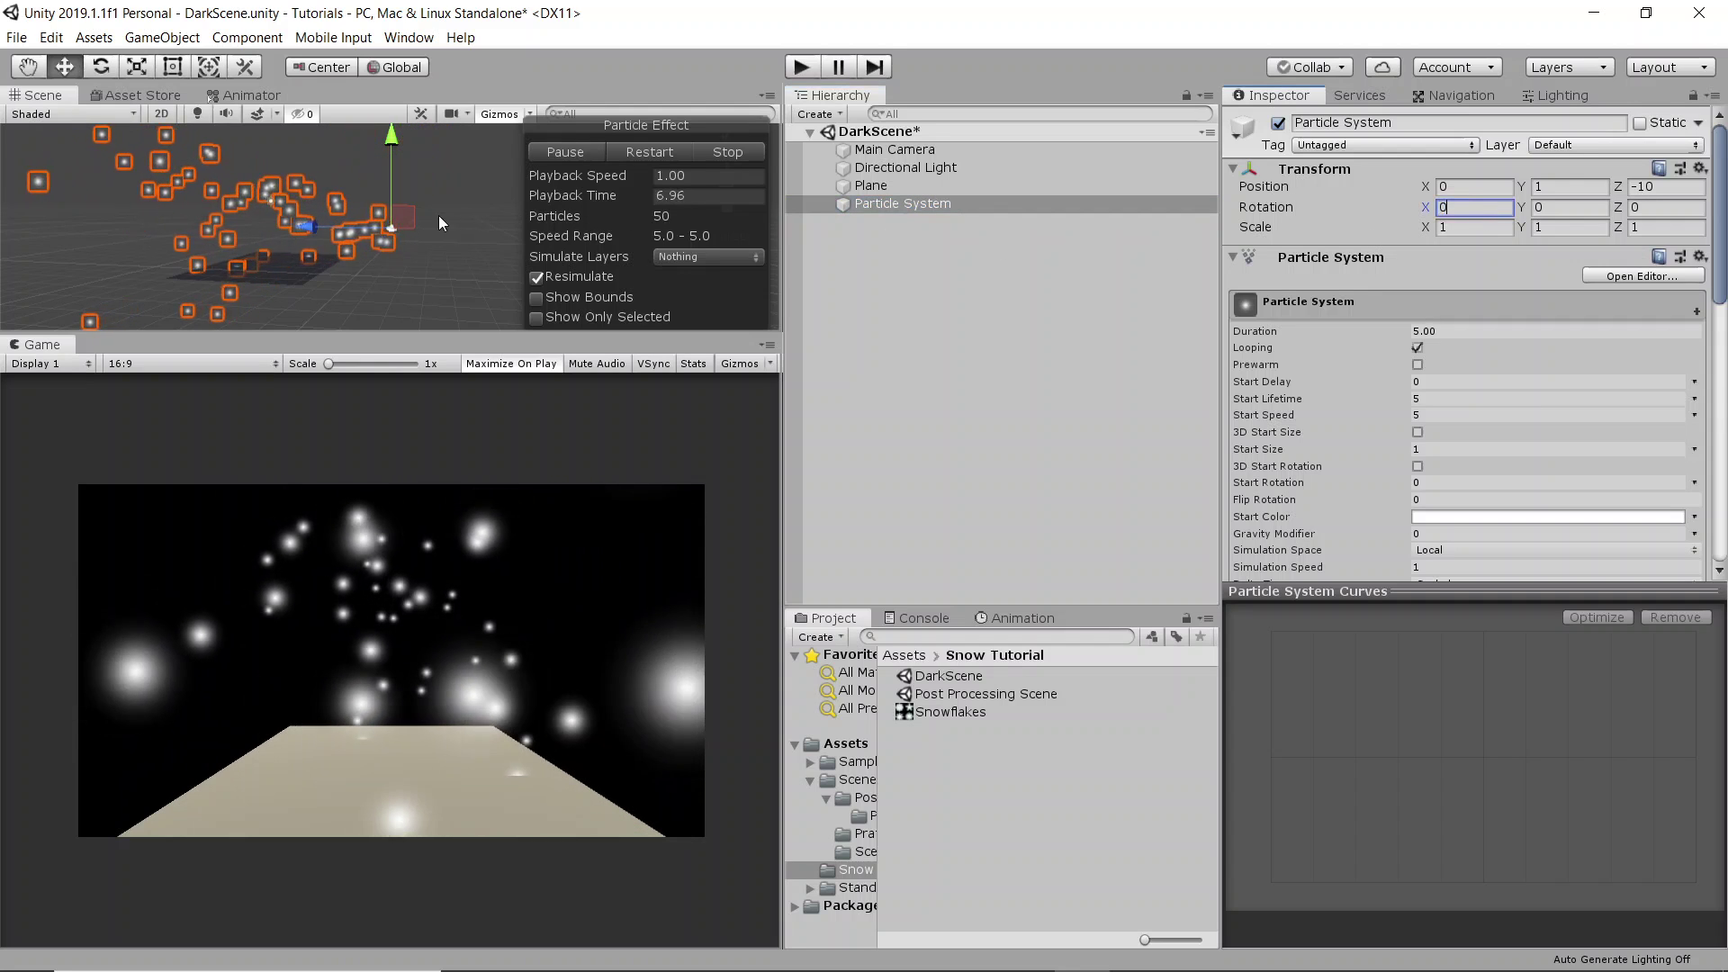
pyautogui.moveTo(338, 225); pyautogui.dragTo(279, 225)
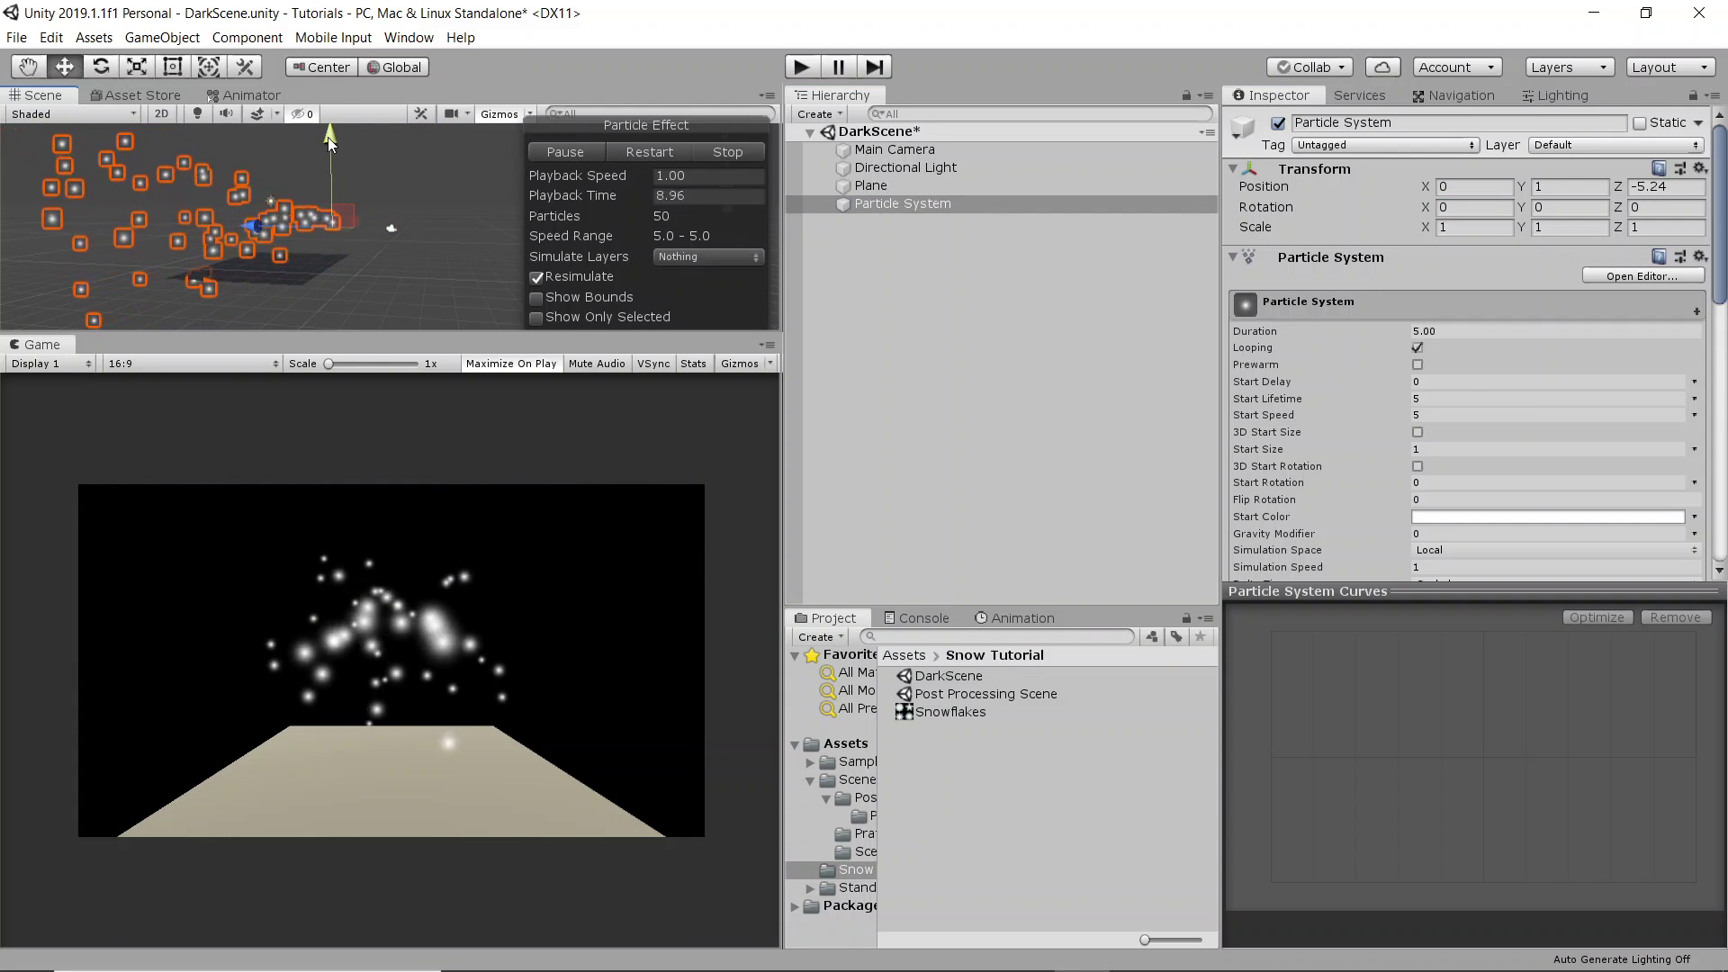
pyautogui.moveTo(330, 132)
pyautogui.mouseDown()
pyautogui.moveTo(350, 76)
pyautogui.moveTo(293, 148)
pyautogui.moveTo(332, 121)
pyautogui.mouseUp()
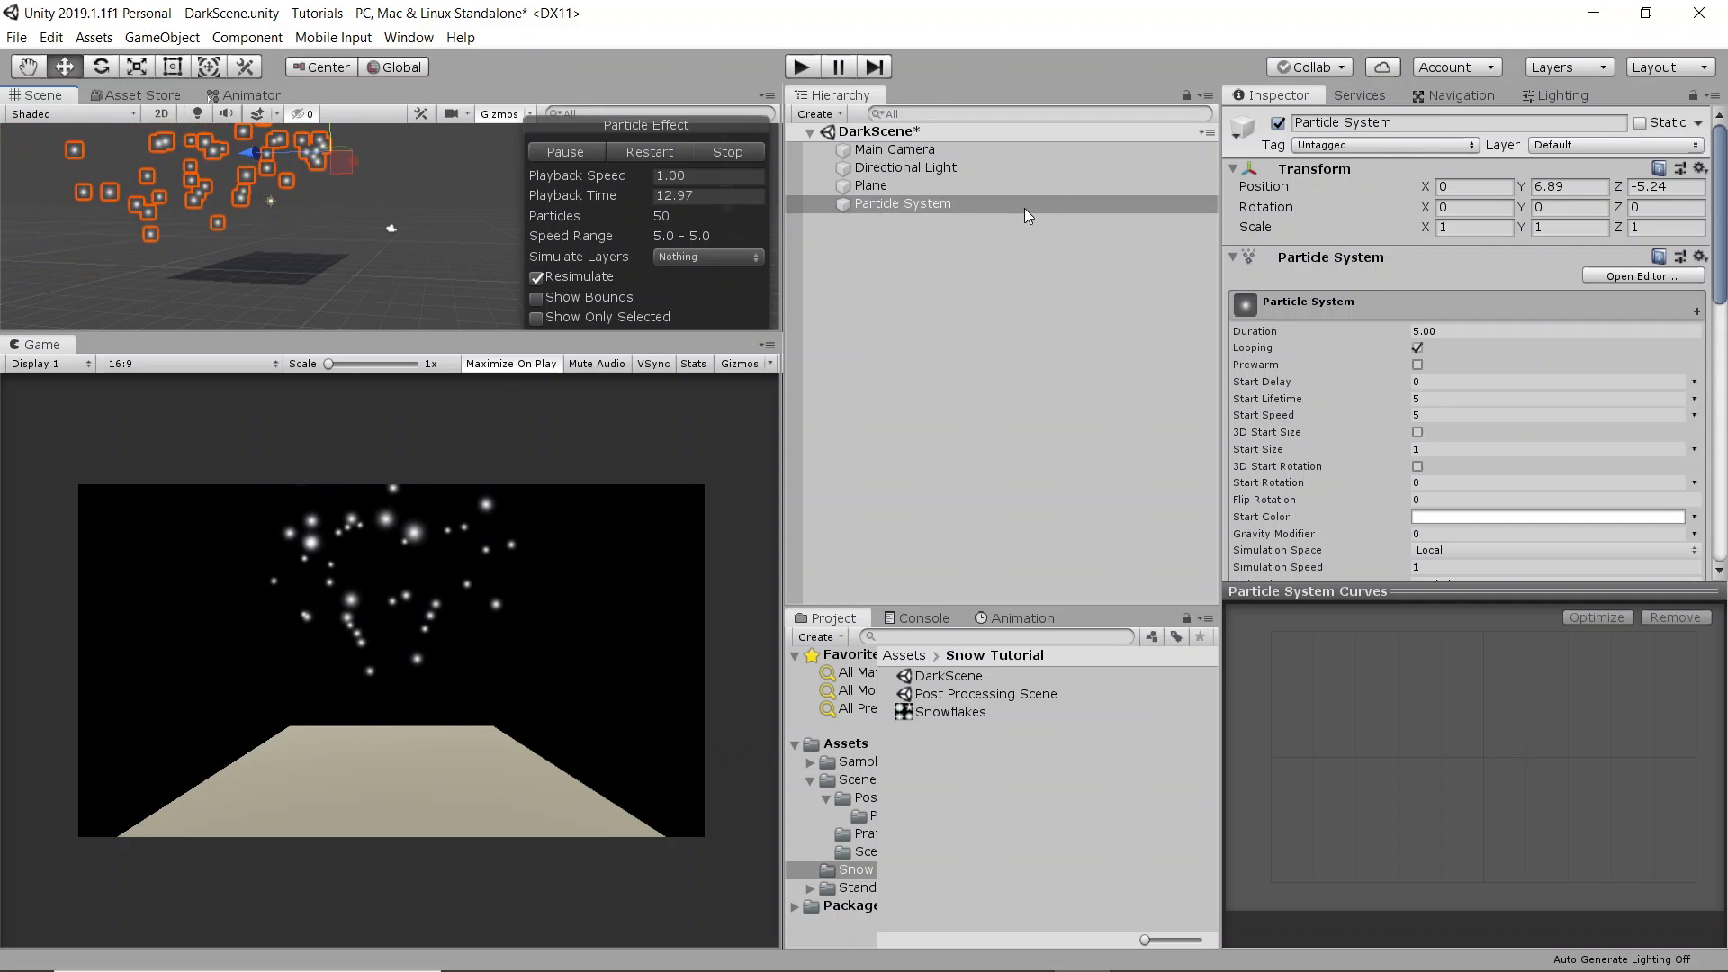
pyautogui.click(1445, 123)
pyautogui.write('Snow')
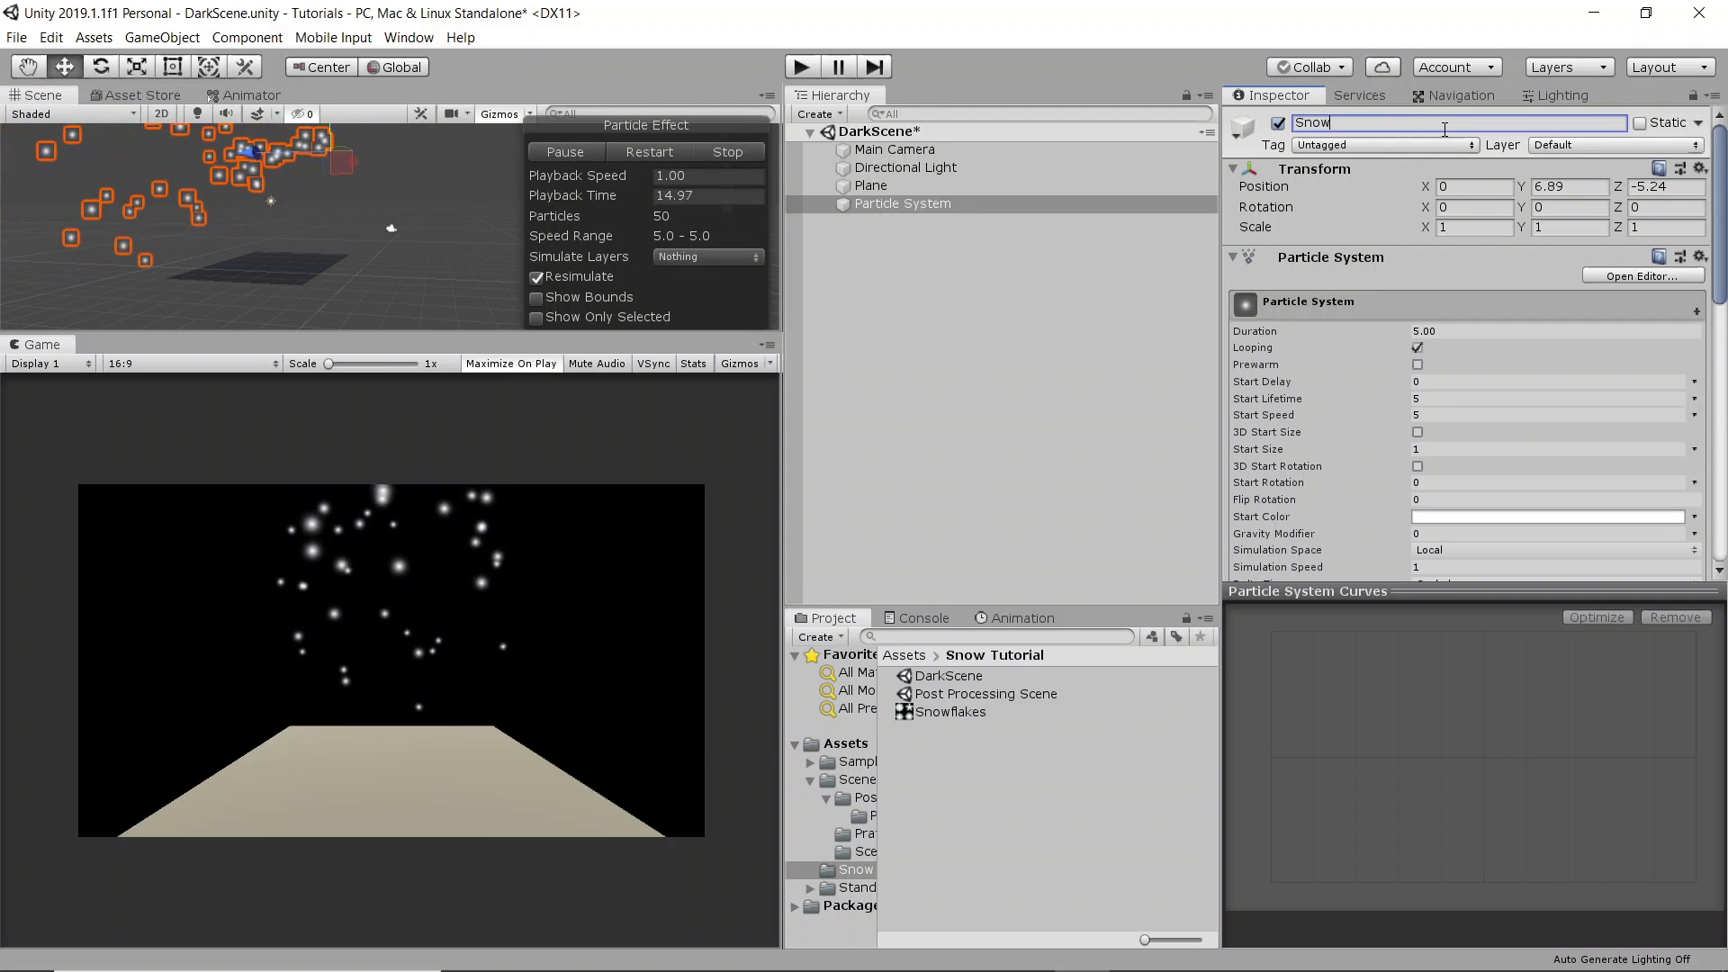
pyautogui.write('flakes')
pyautogui.press('Return')
# - Set Start Speed to 0 and Start Size to Random Between Two Constants, 0.1 to 0.125
pyautogui.scroll(-5, 1451, 199)
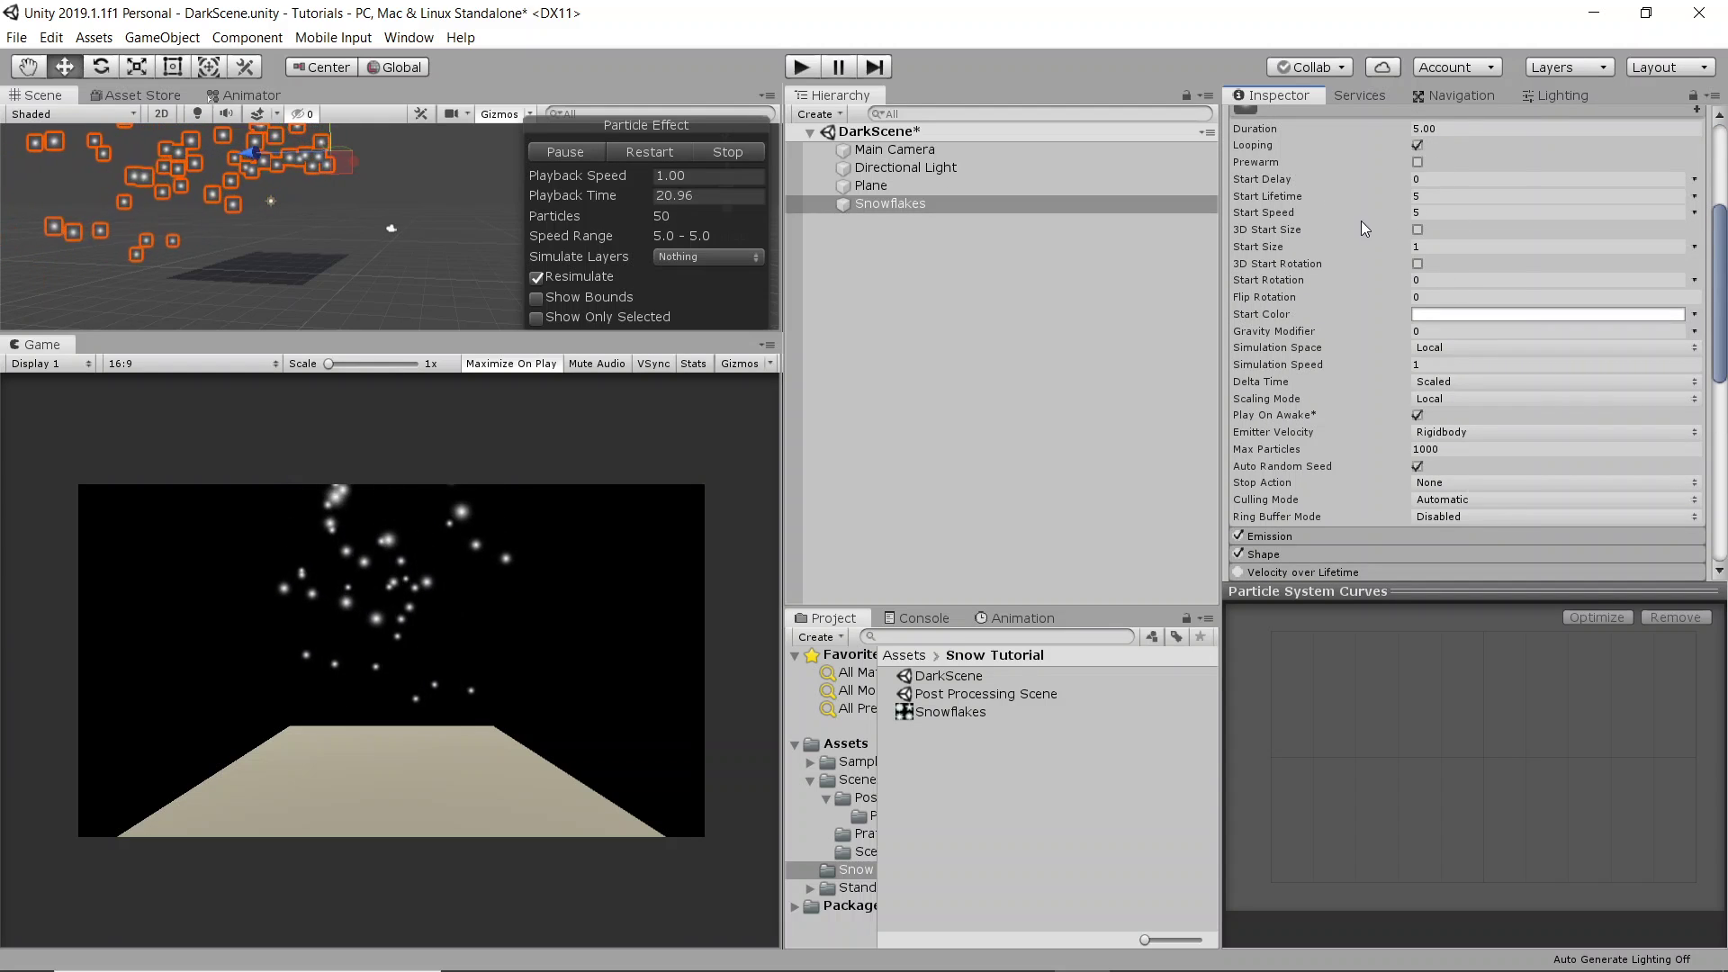
pyautogui.click(1448, 213)
pyautogui.write('90')
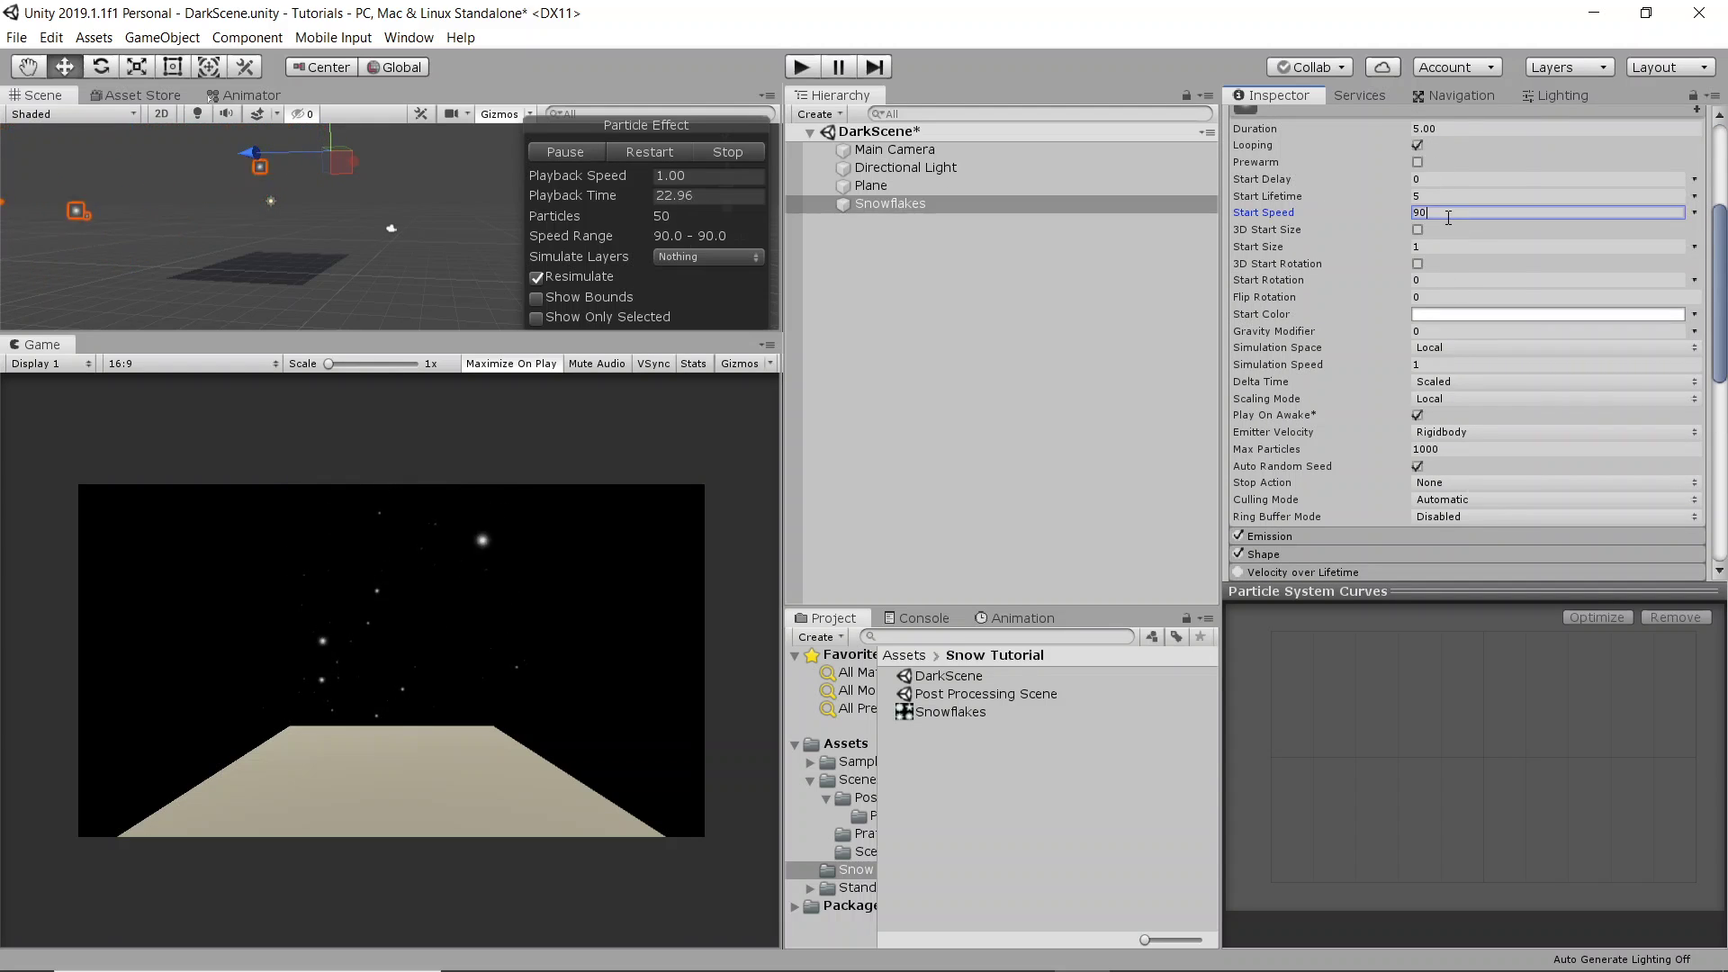
pyautogui.press('BackSpace')
pyautogui.press('BackSpace')
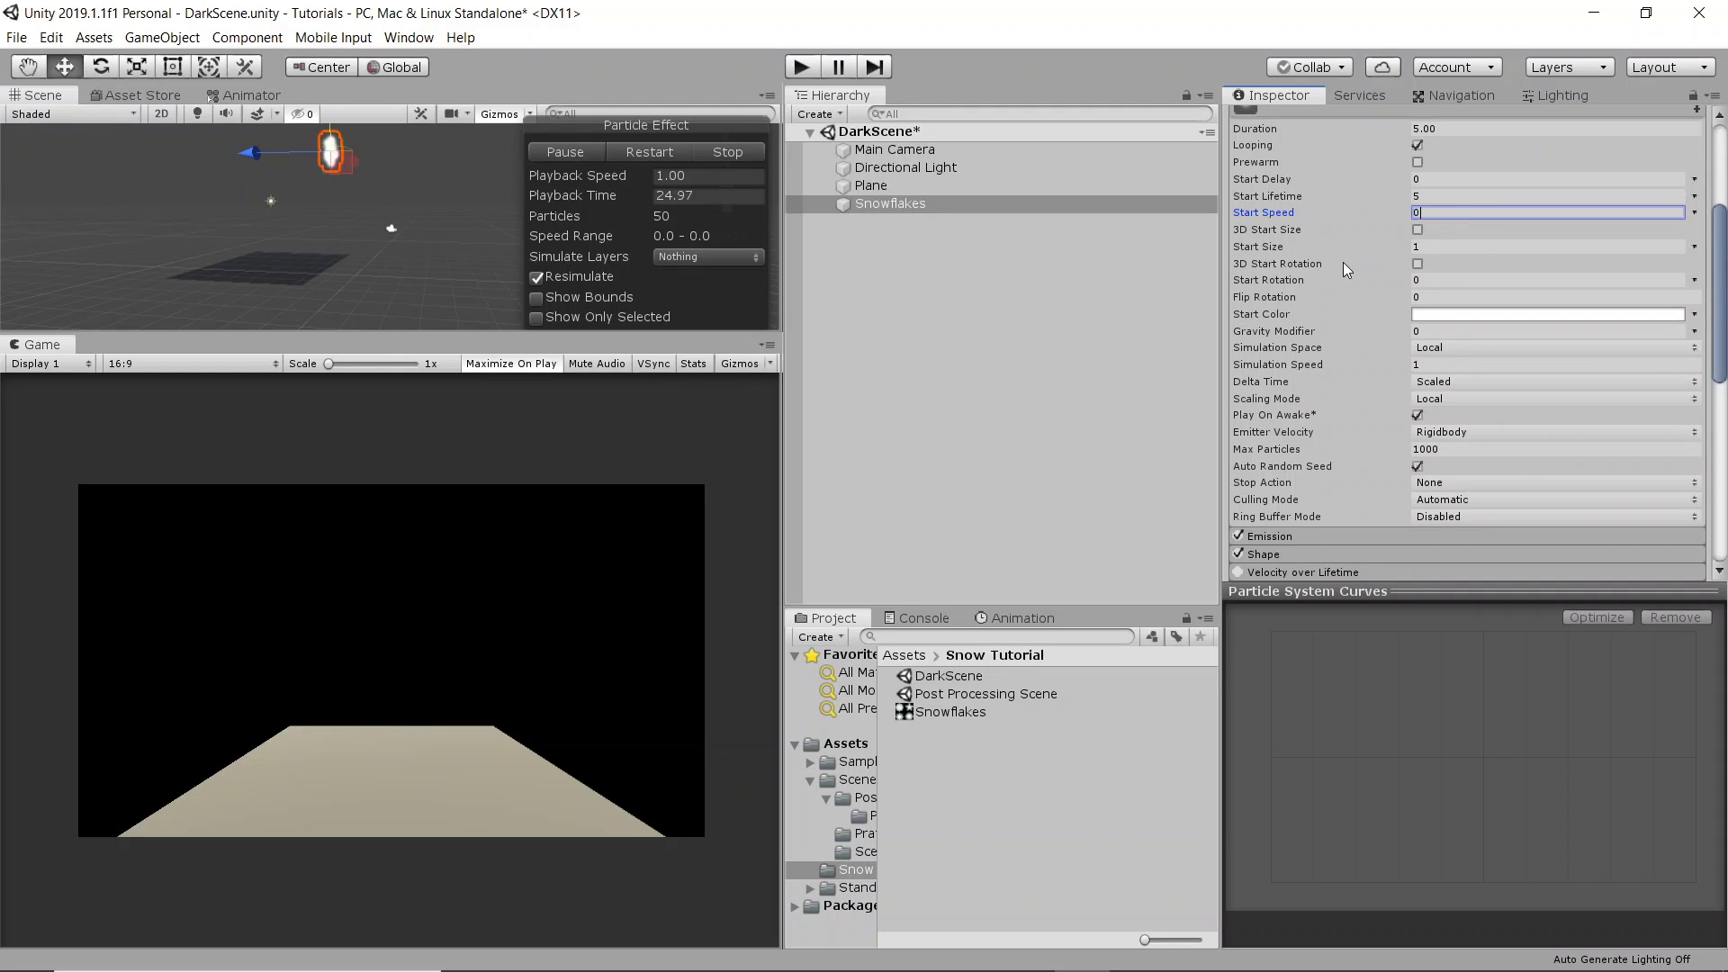
pyautogui.click(1691, 252)
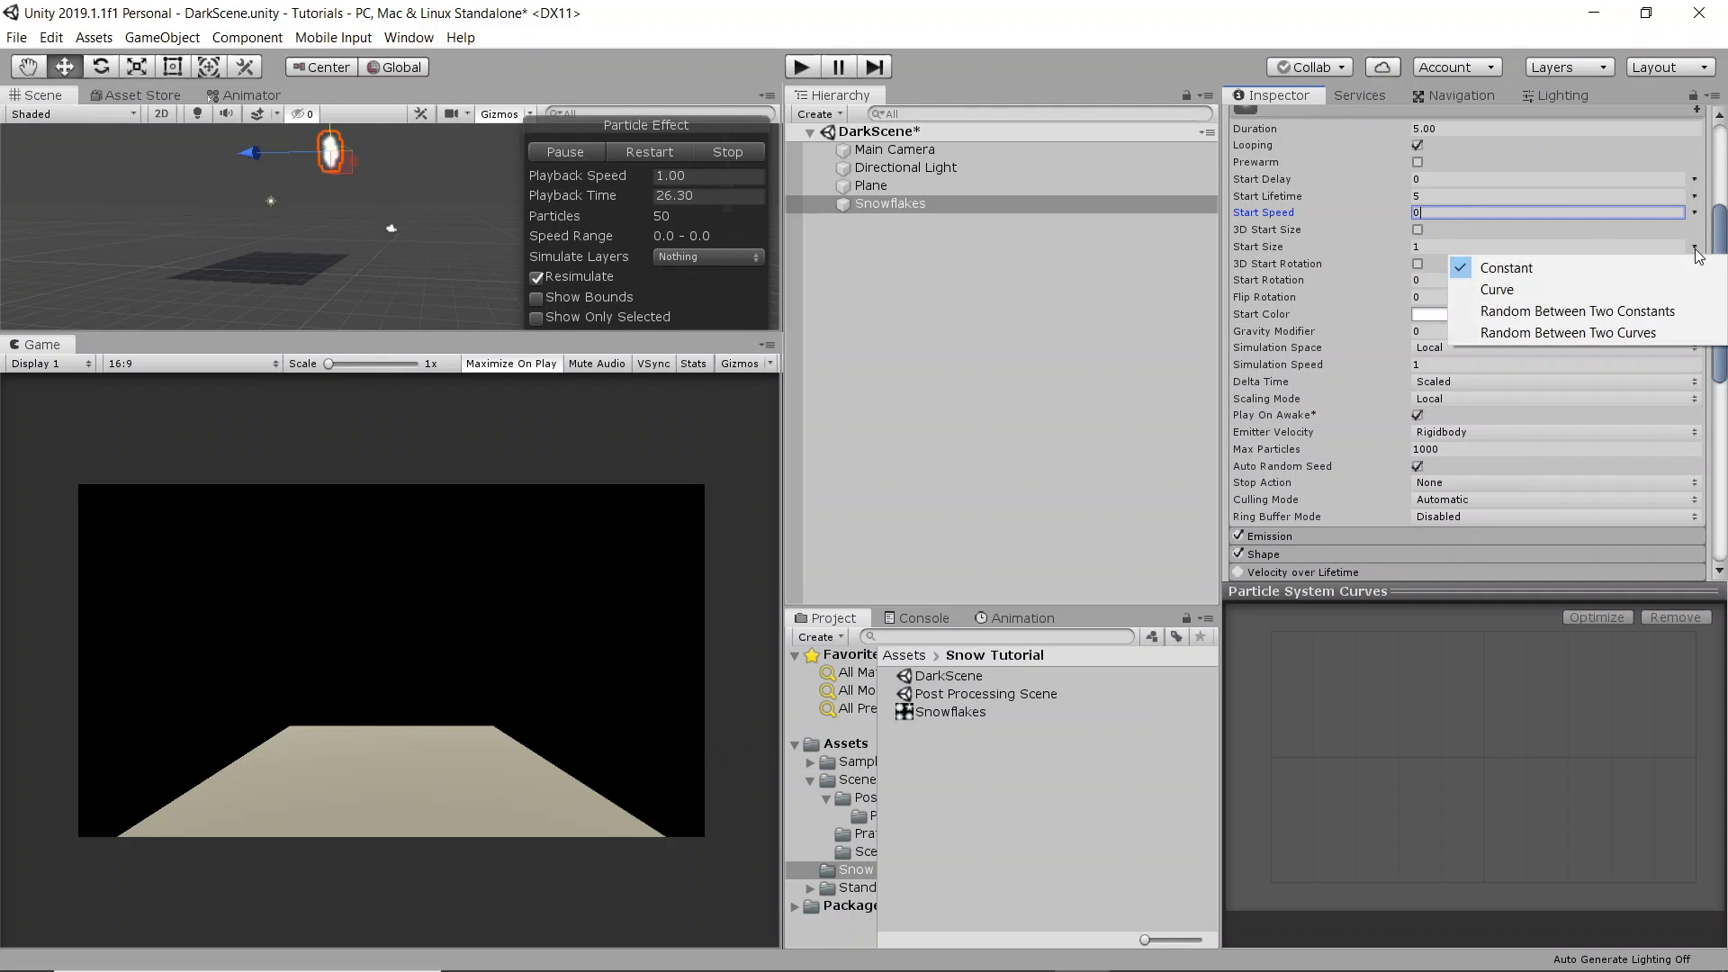
pyautogui.click(1679, 313)
pyautogui.click(1483, 248)
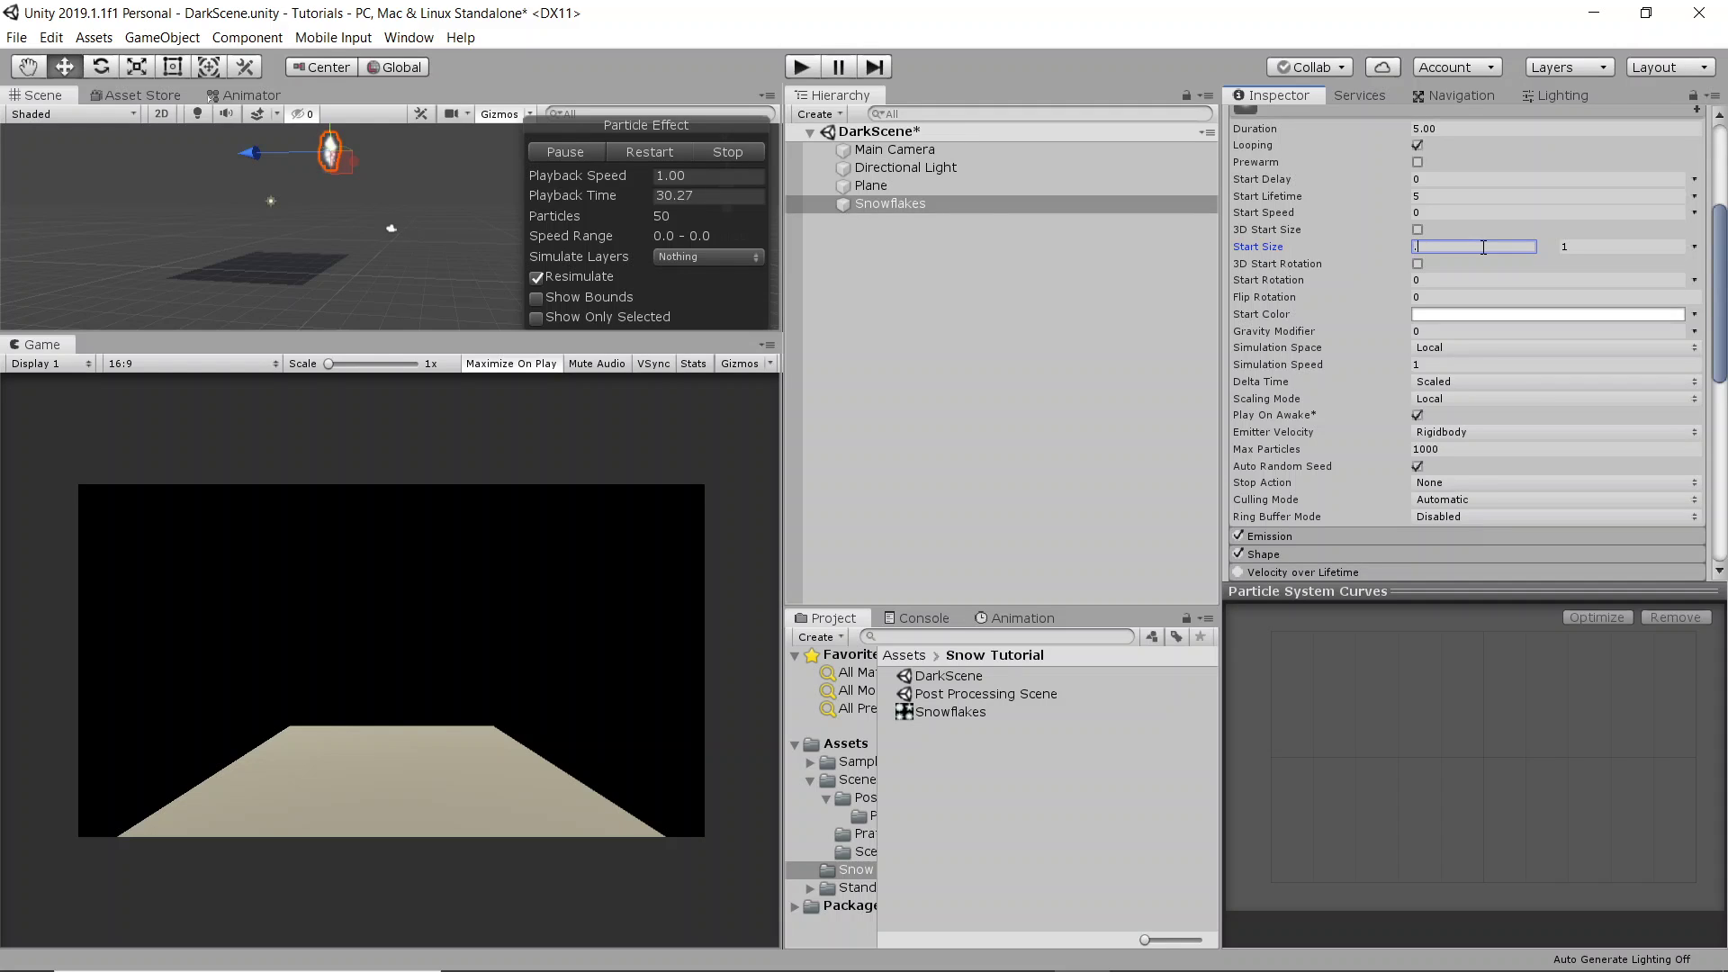
pyautogui.write('.1')
pyautogui.click(1582, 248)
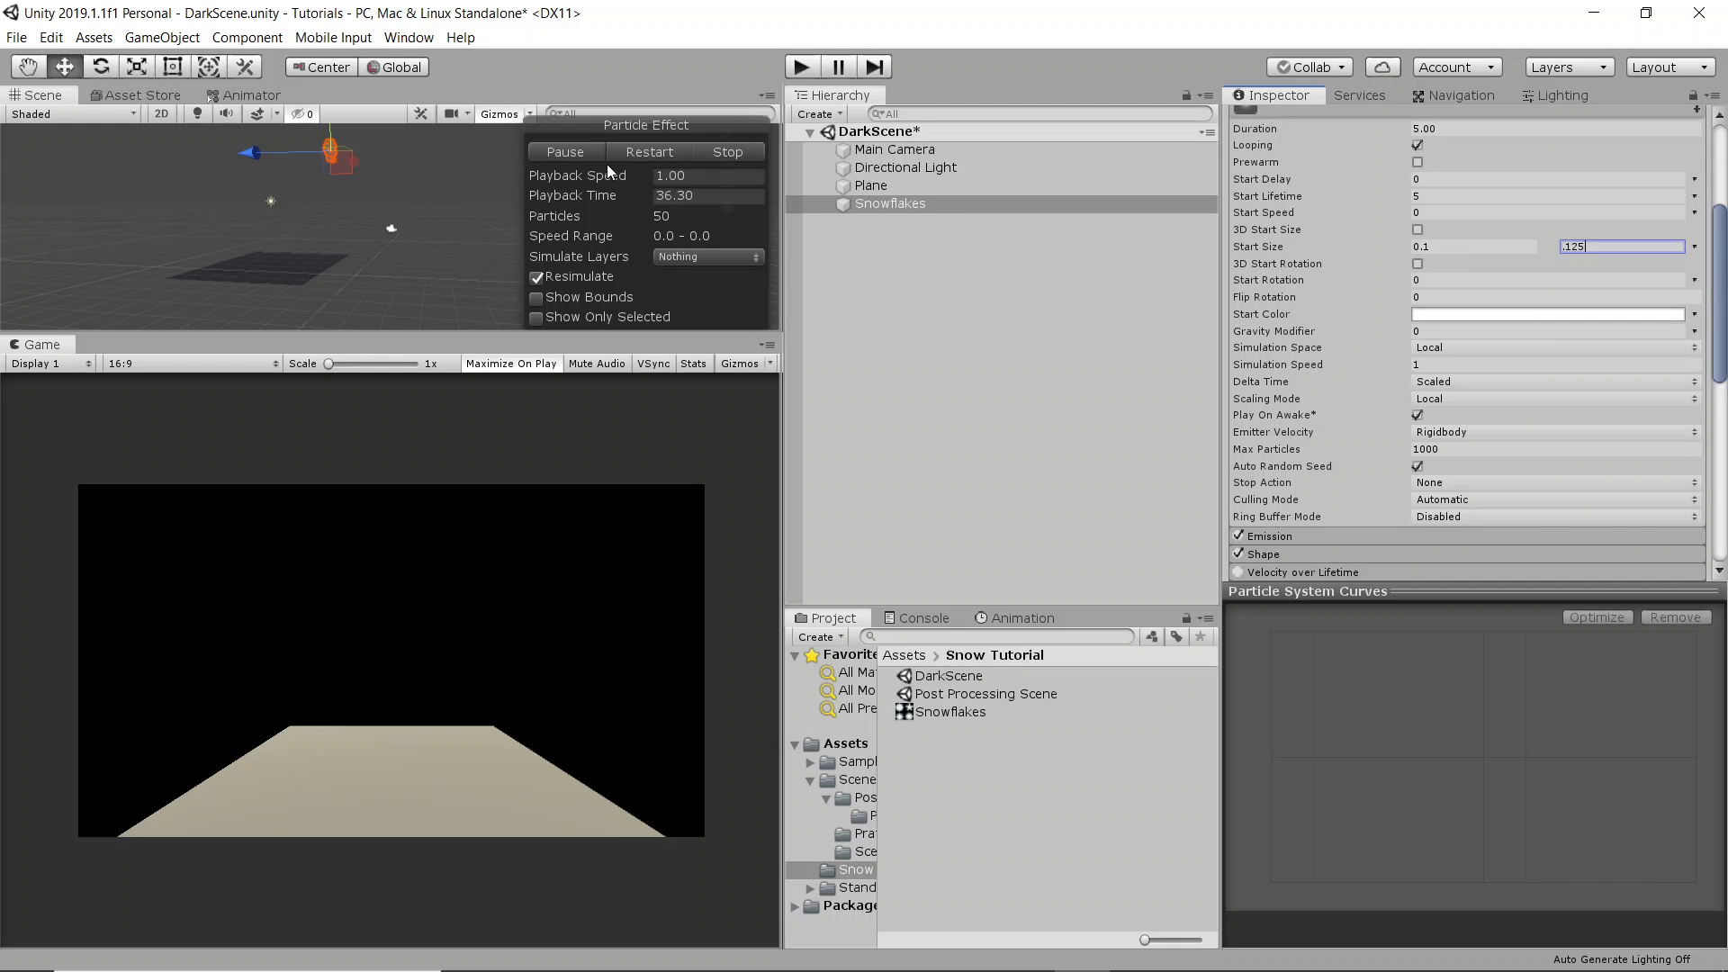
pyautogui.press('Return')
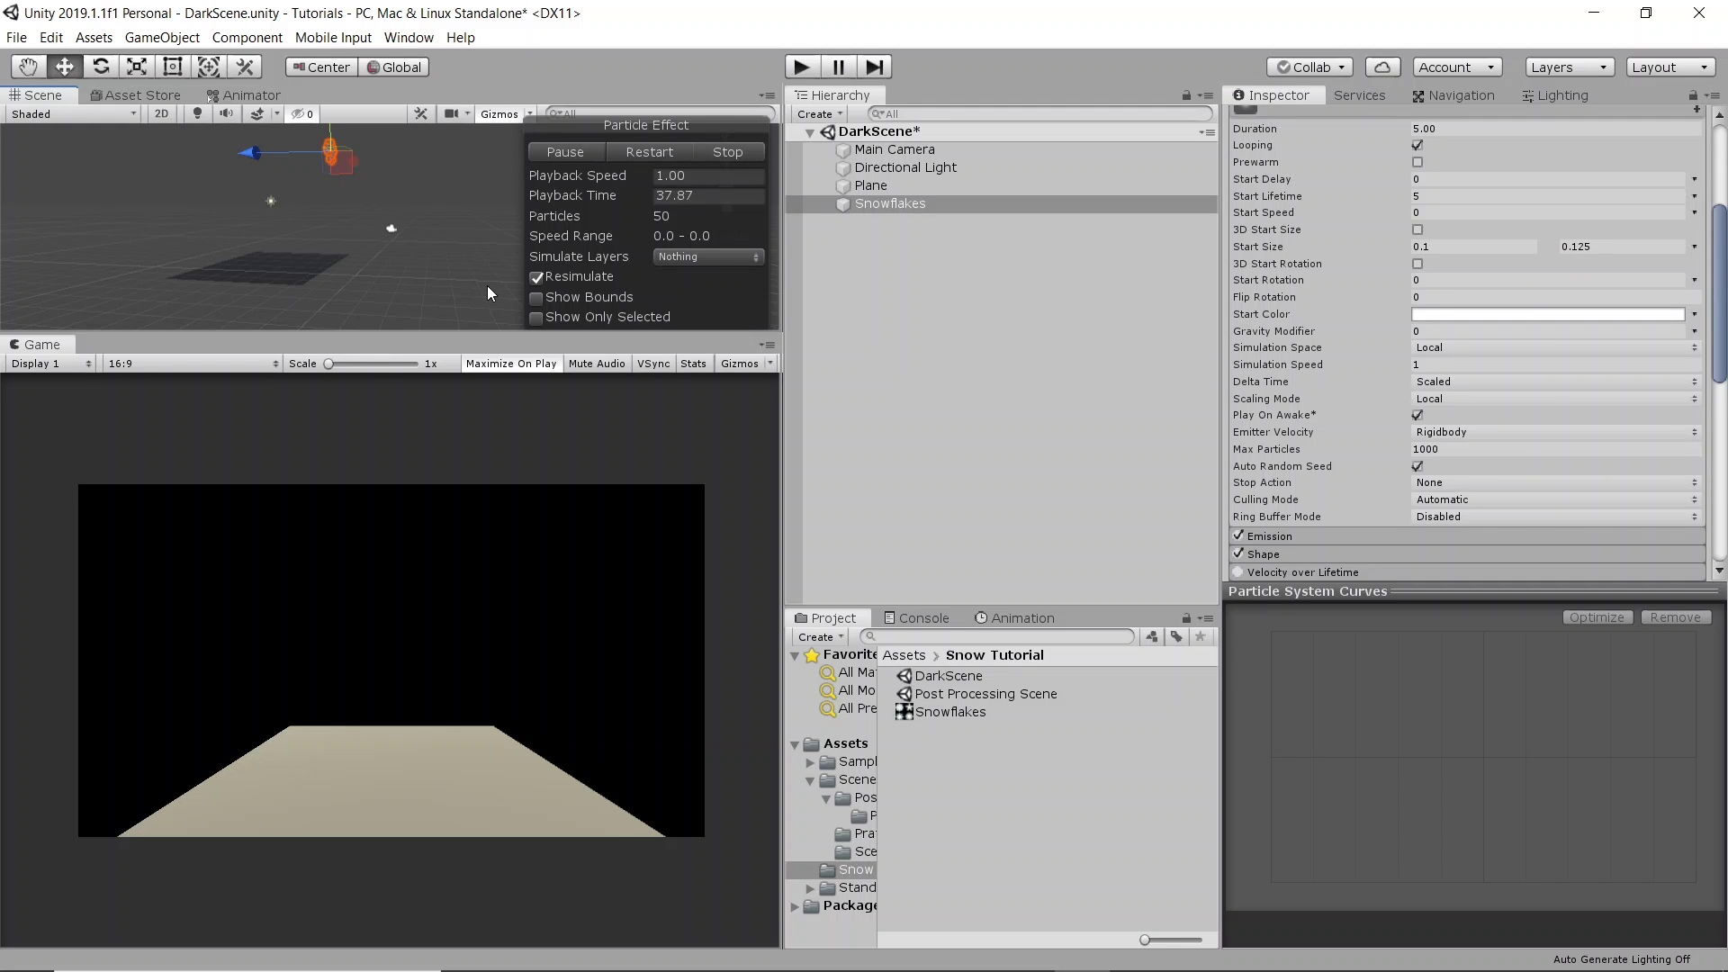
# - Set Start Rotation to Random Between Two Constants, -15 to 15
pyautogui.press('f')
pyautogui.keyDown('alt'); pyautogui.moveTo(455, 276); pyautogui.dragTo(333, 256); pyautogui.keyUp('alt')
pyautogui.moveTo(399, 333); pyautogui.dragTo(549, 574)
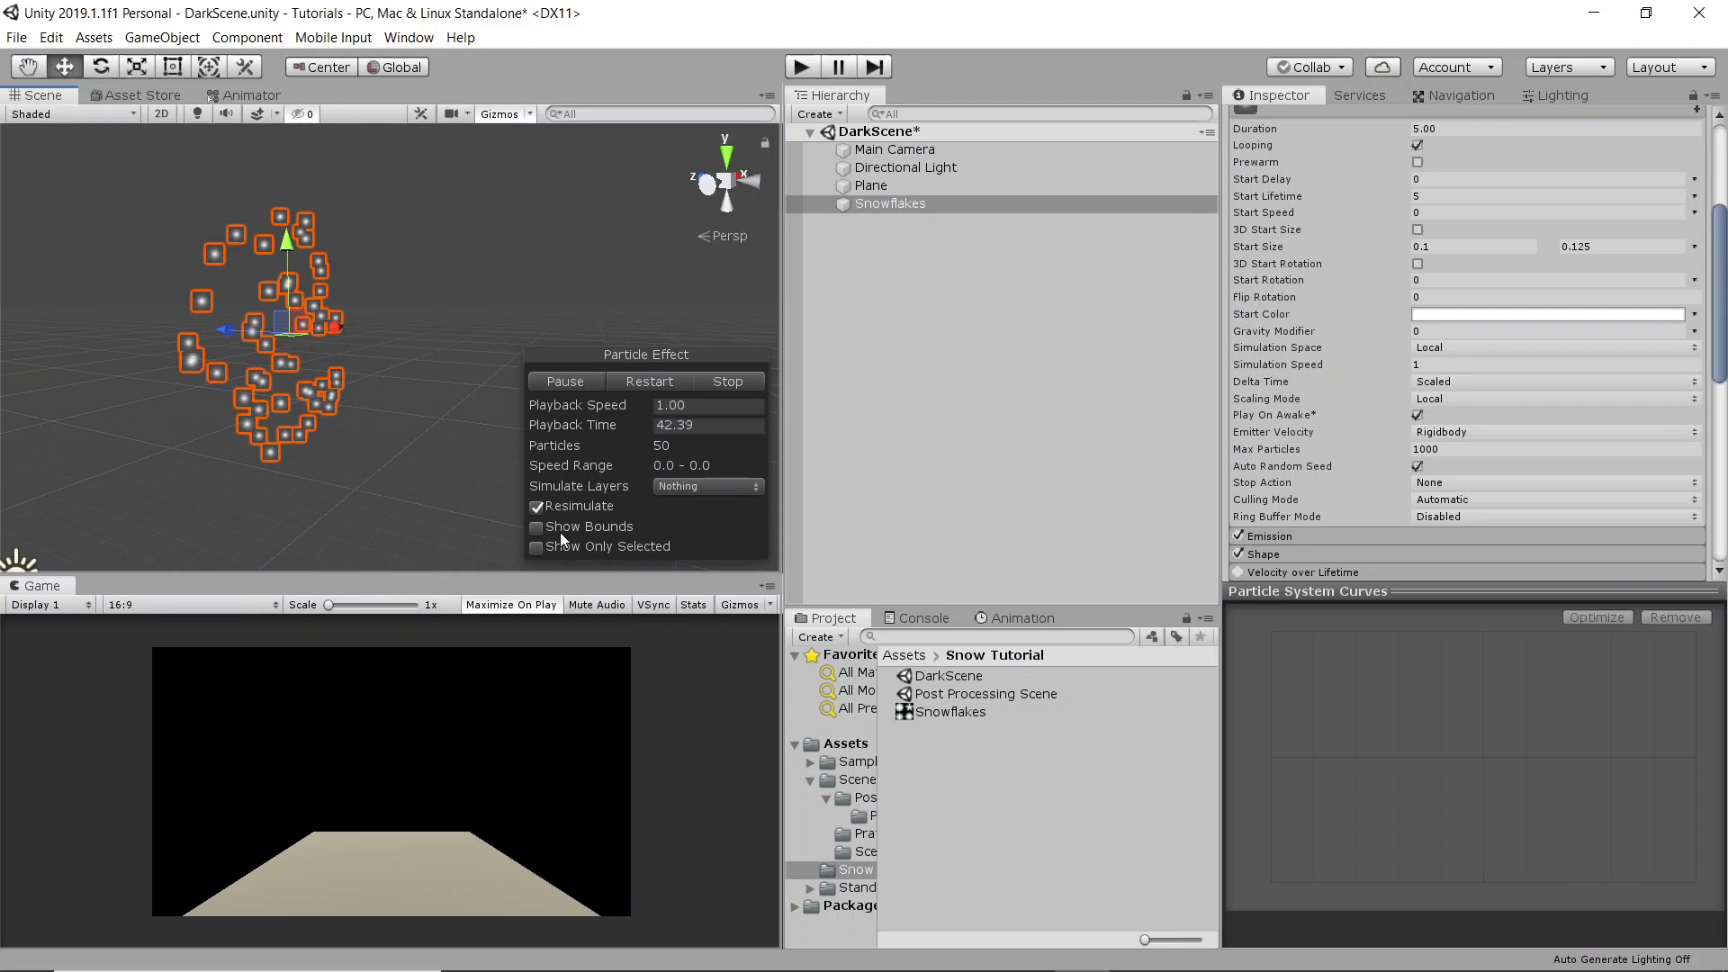
pyautogui.click(1426, 279)
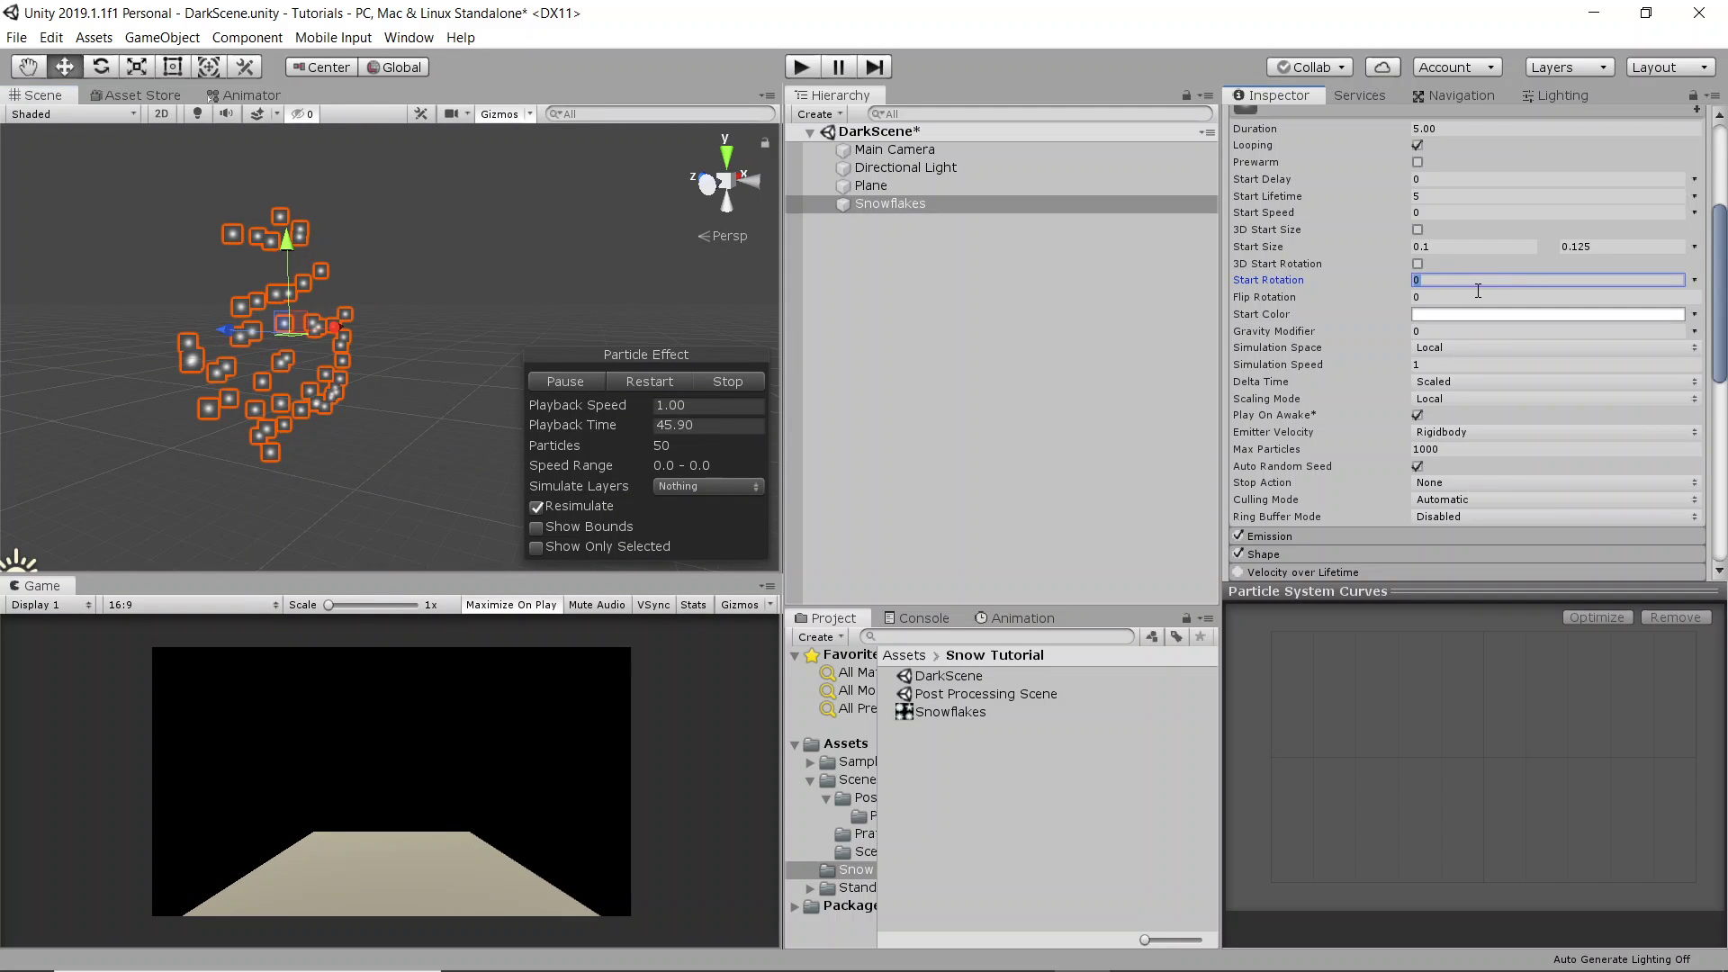
pyautogui.click(1694, 280)
pyautogui.click(1666, 338)
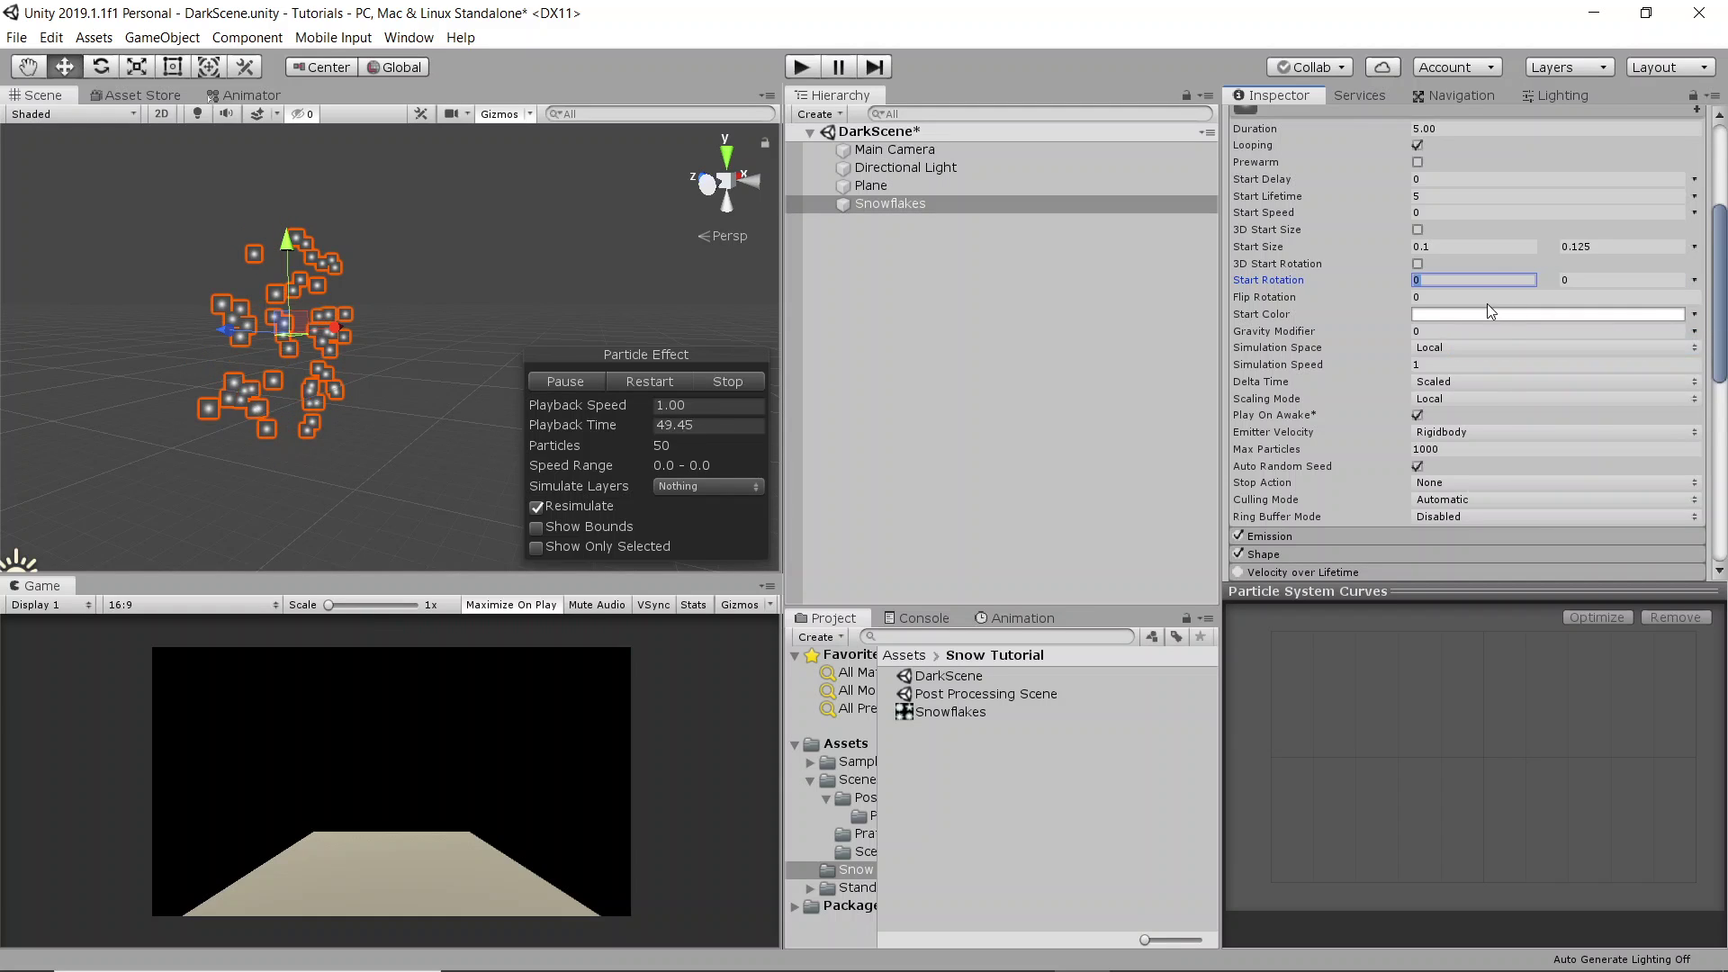
pyautogui.write('-15')
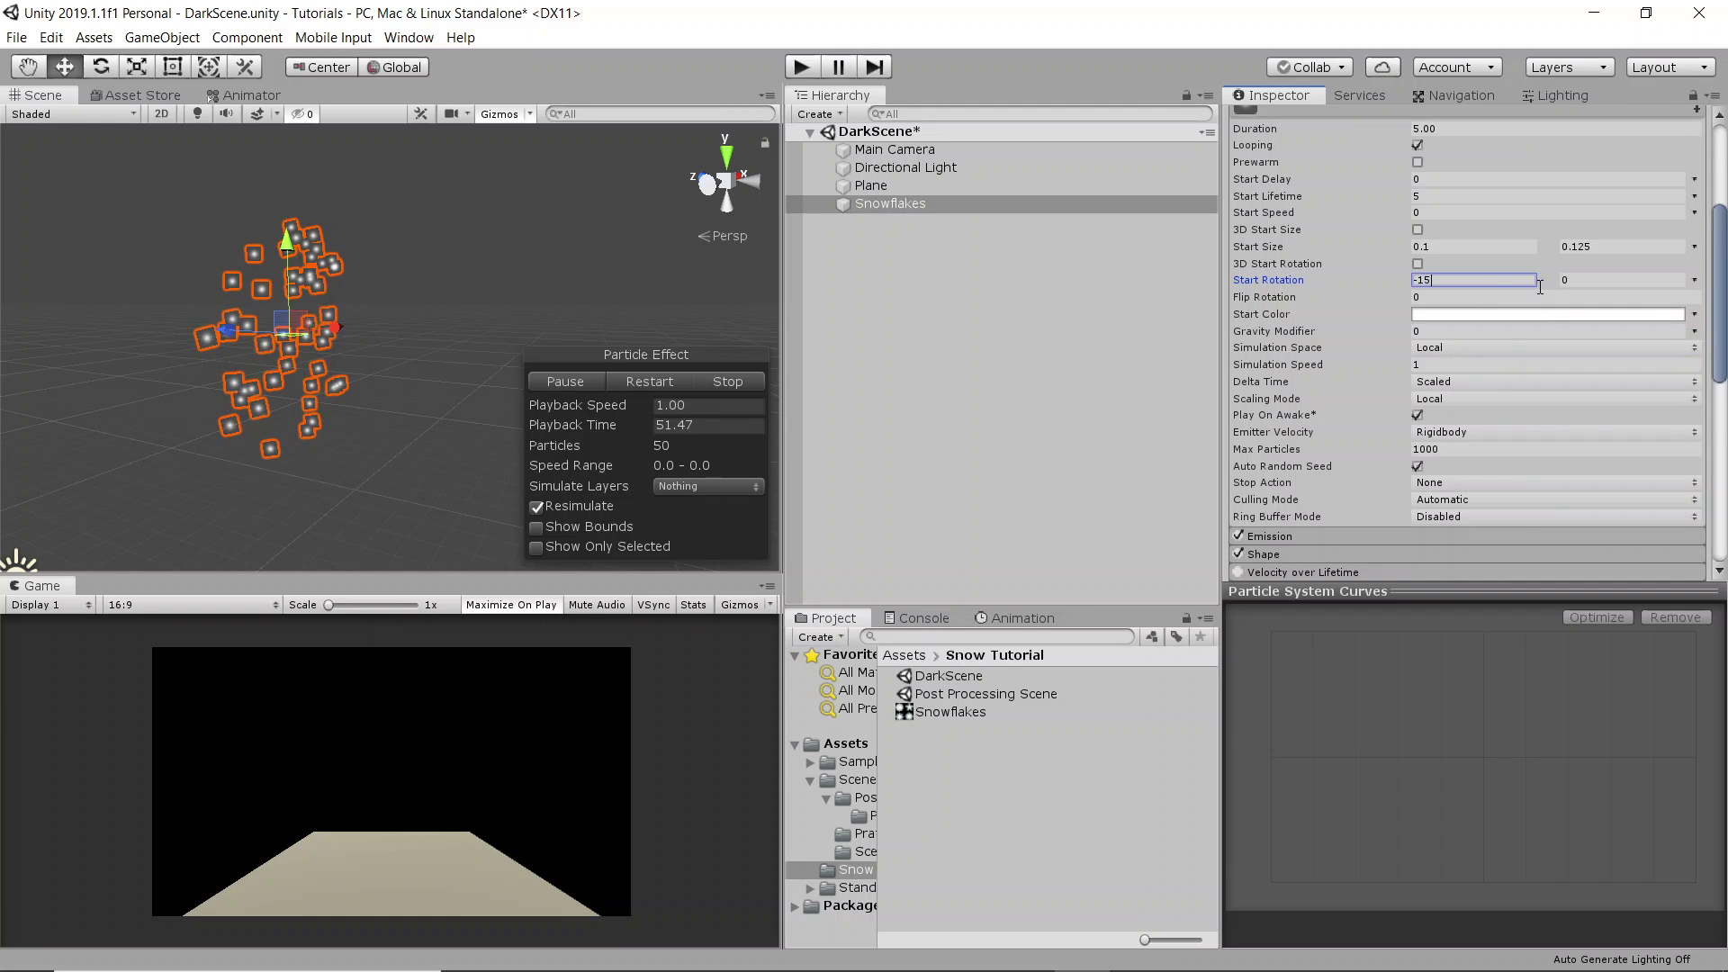
pyautogui.click(1584, 282)
pyautogui.write('15')
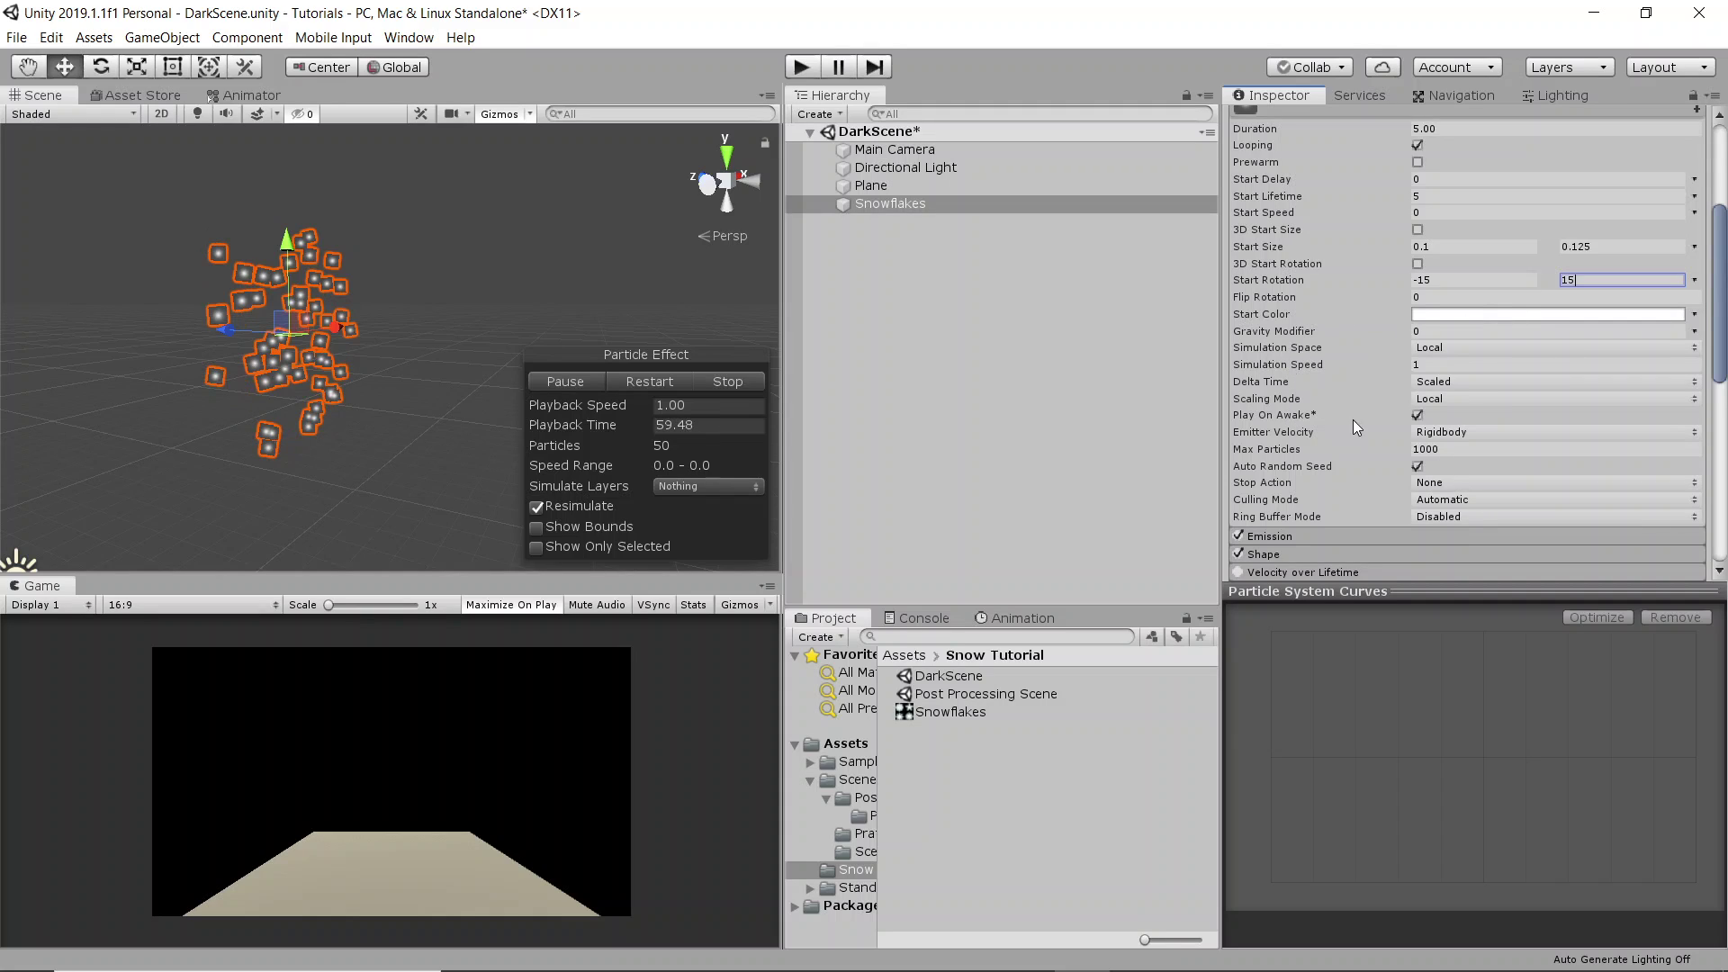
# - Switch Simulation Space from Local to World and drag the emitter along Z to test
pyautogui.click(1442, 350)
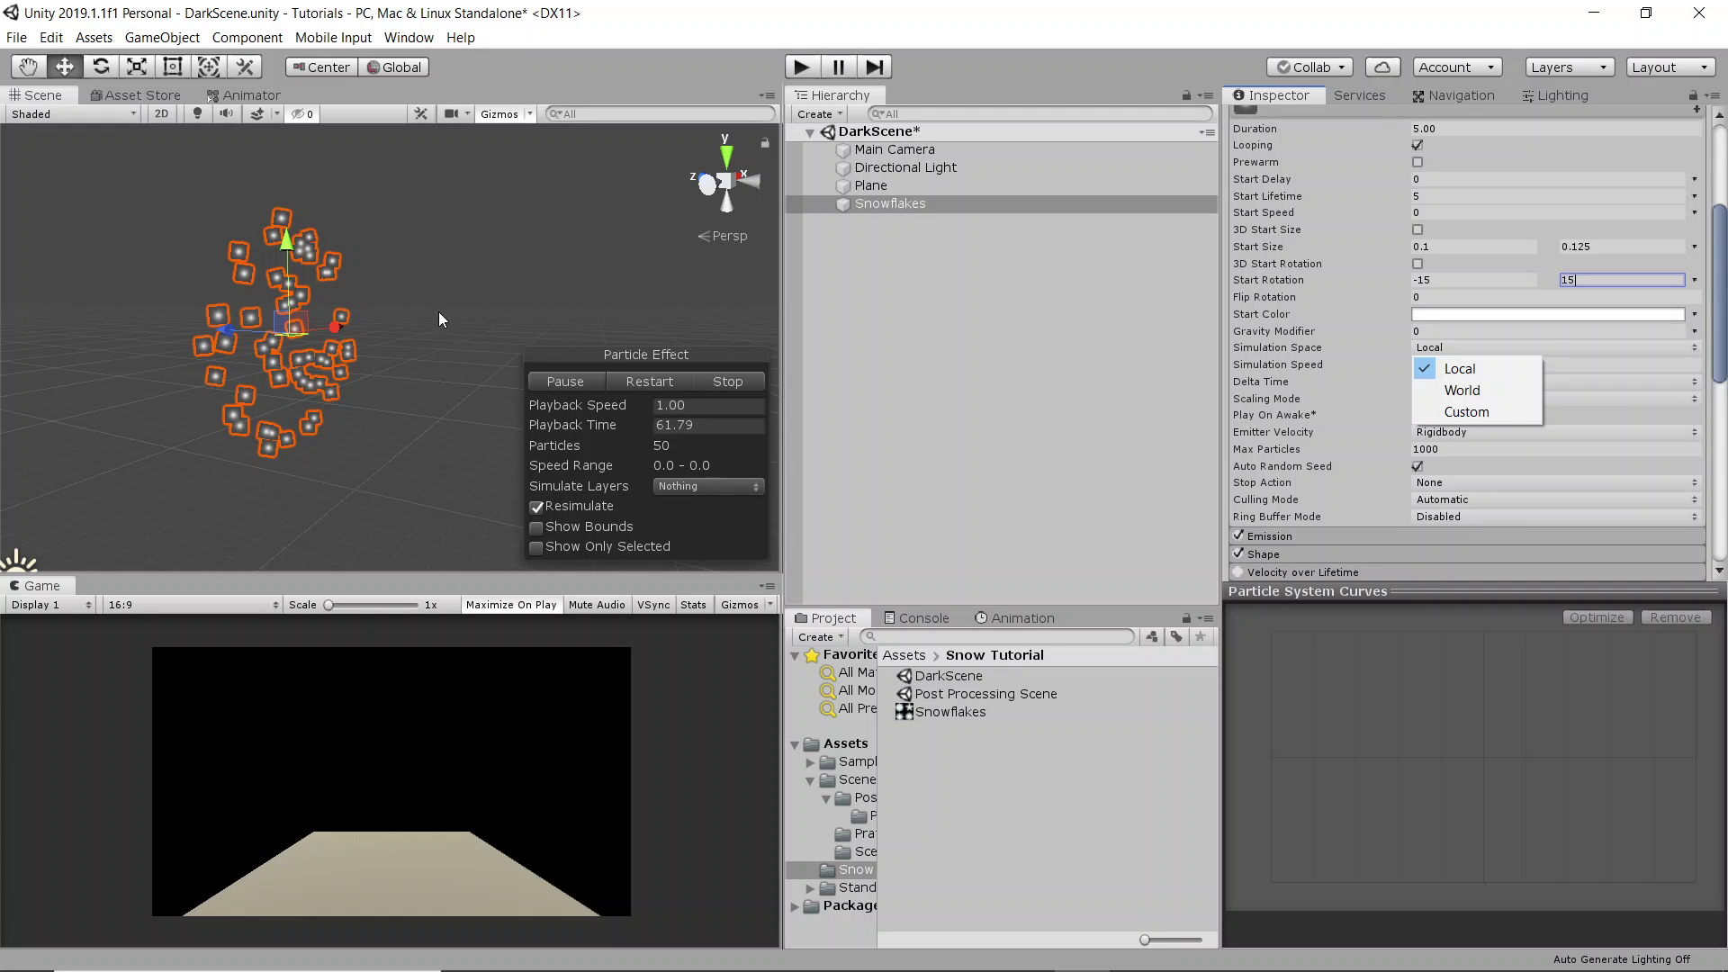
pyautogui.click(250, 331)
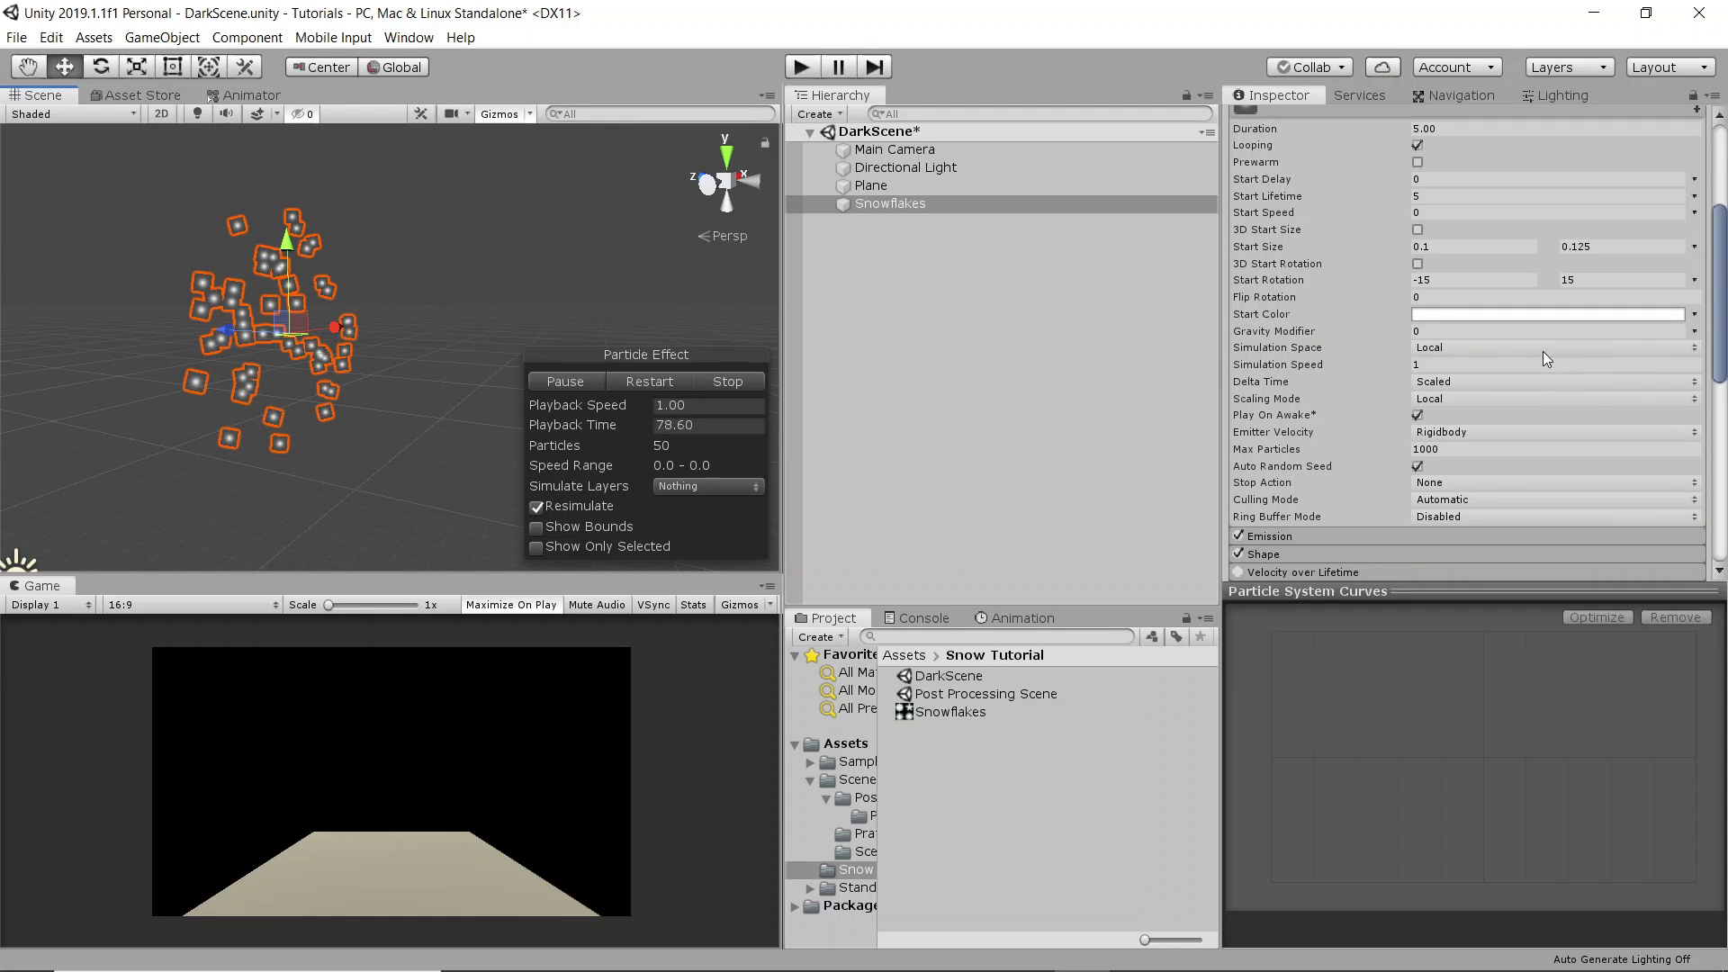
pyautogui.moveTo(232, 337)
pyautogui.mouseDown()
pyautogui.moveTo(355, 359)
pyautogui.moveTo(261, 353)
pyautogui.mouseUp()
pyautogui.click(1440, 348)
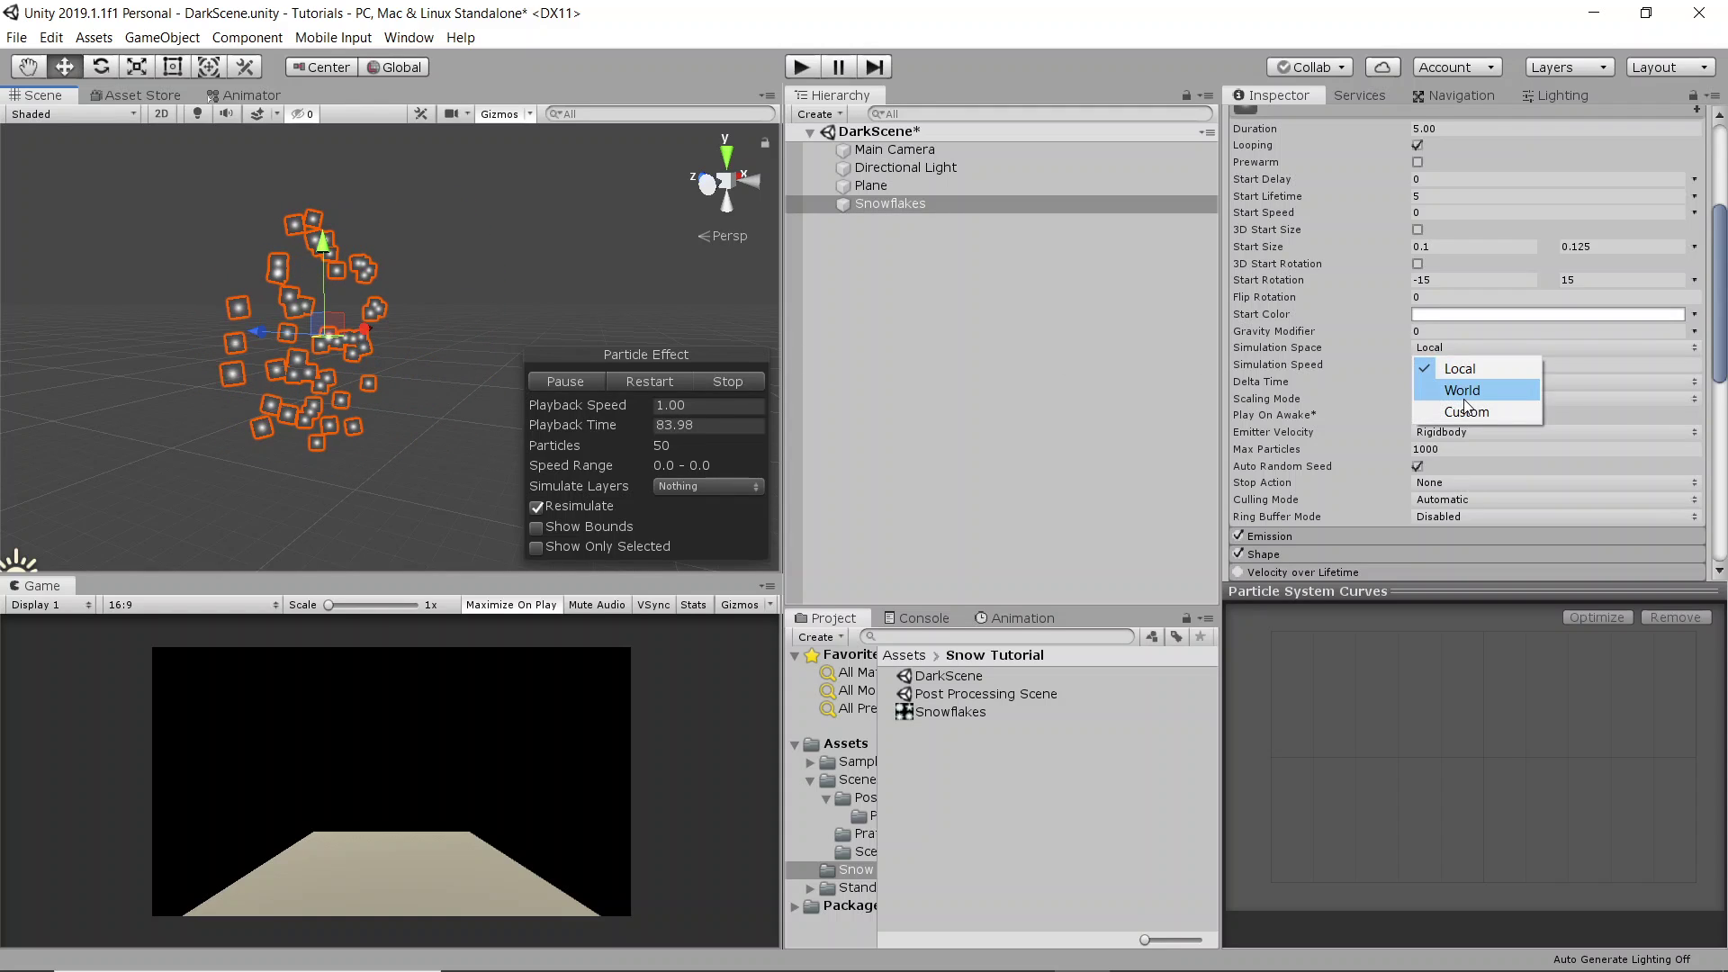
pyautogui.click(1440, 386)
pyautogui.moveTo(273, 335); pyautogui.dragTo(335, 360)
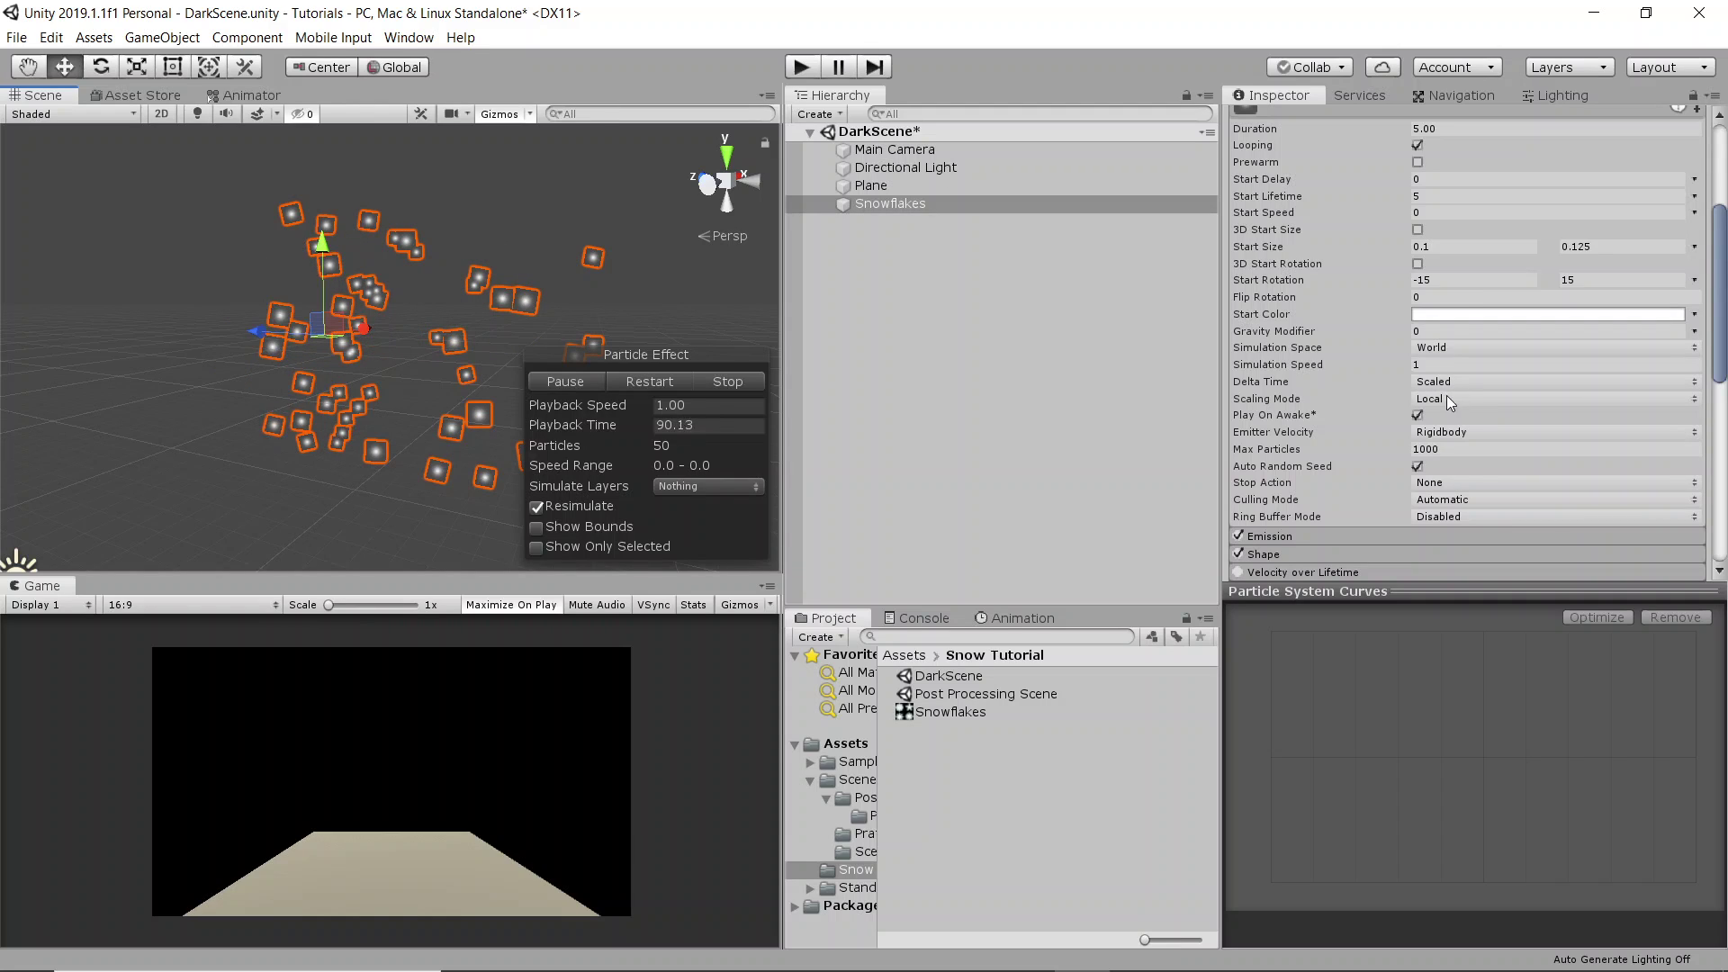
# - Set the Emission module's Rate over Time to 350
pyautogui.click(1489, 452)
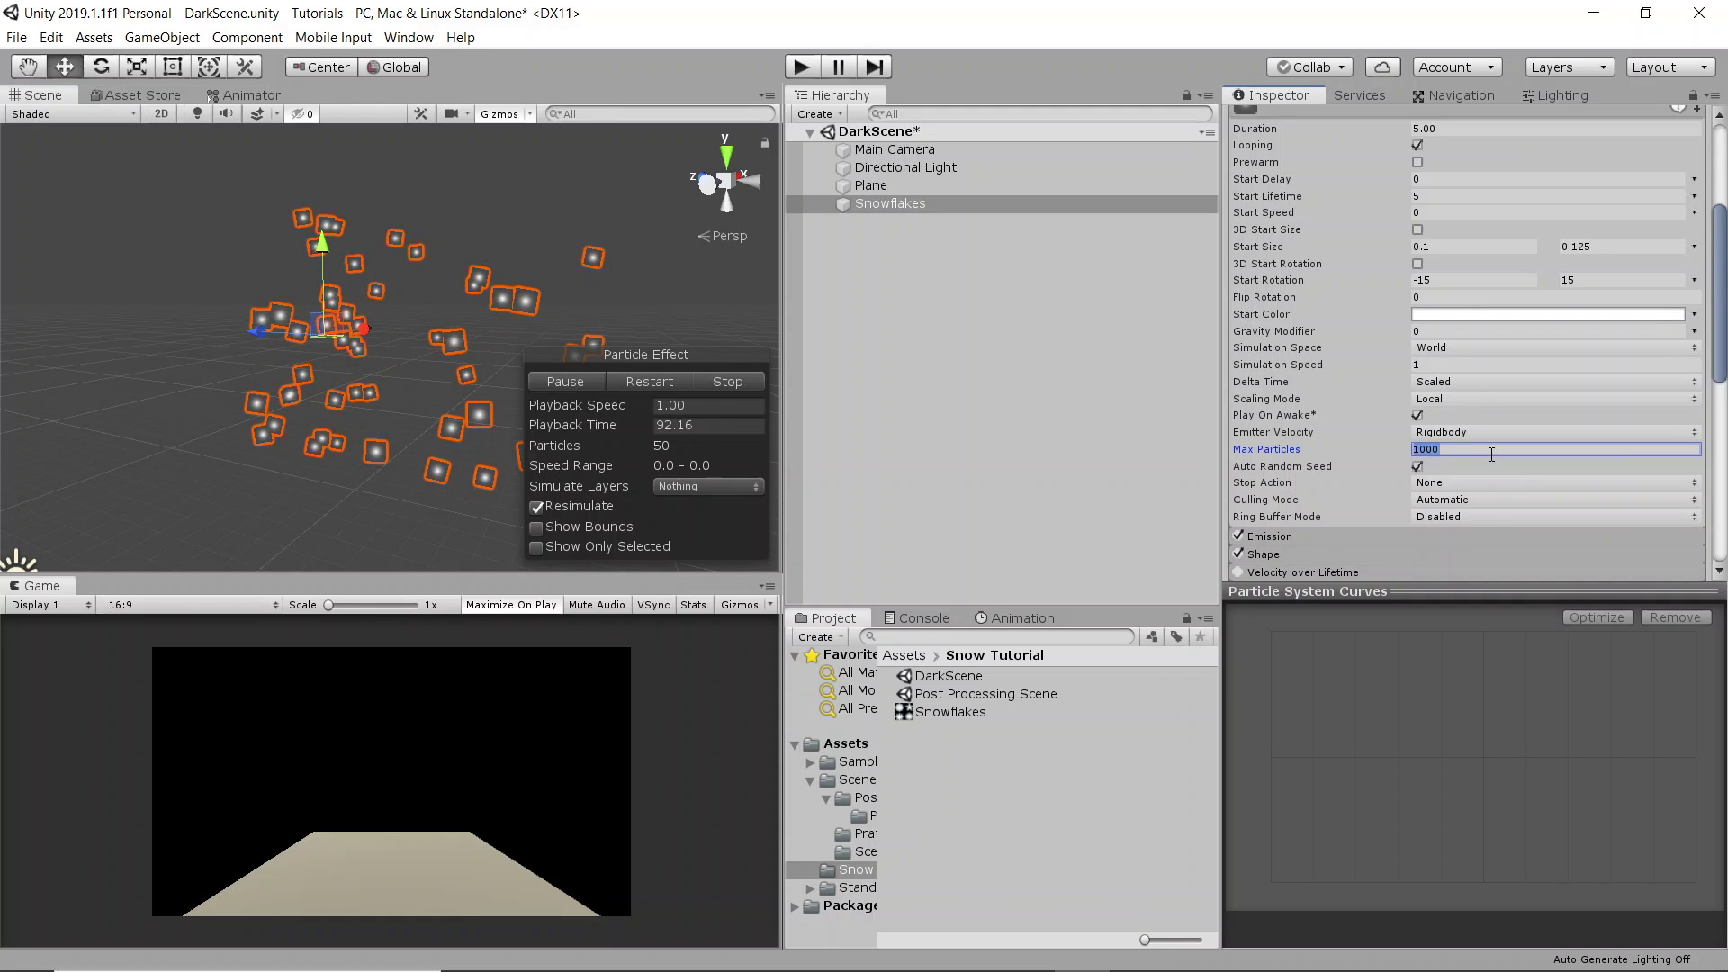
pyautogui.doubleClick(1492, 452)
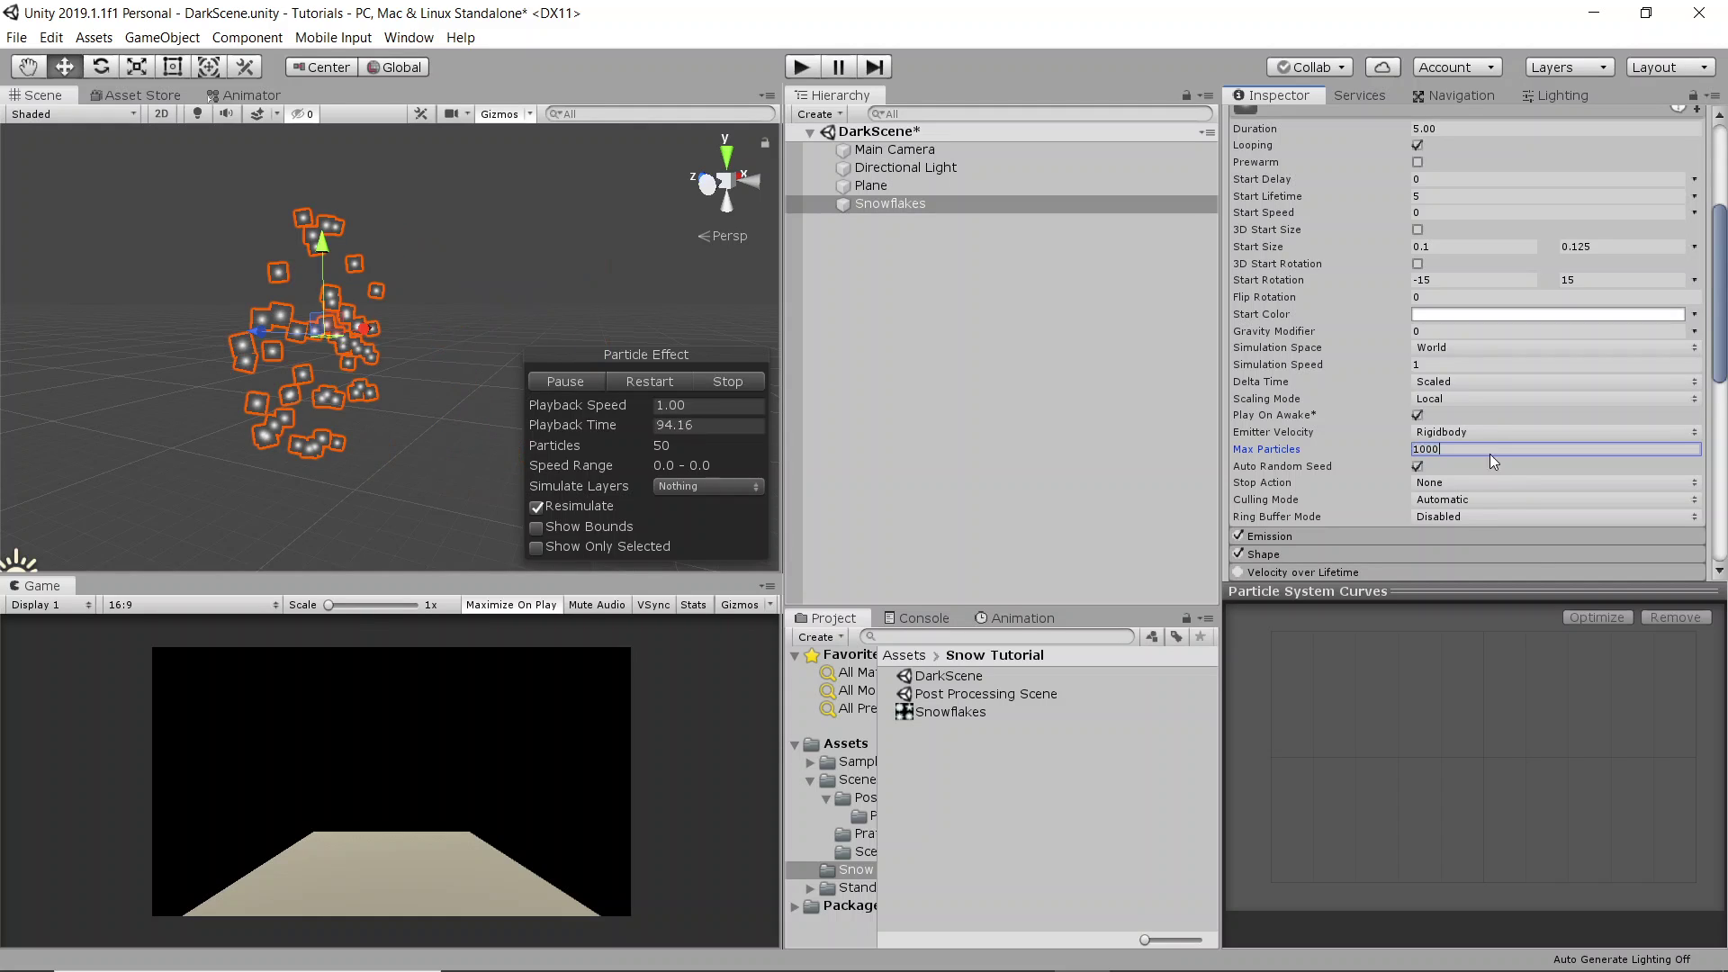
pyautogui.scroll(-5, 1487, 433)
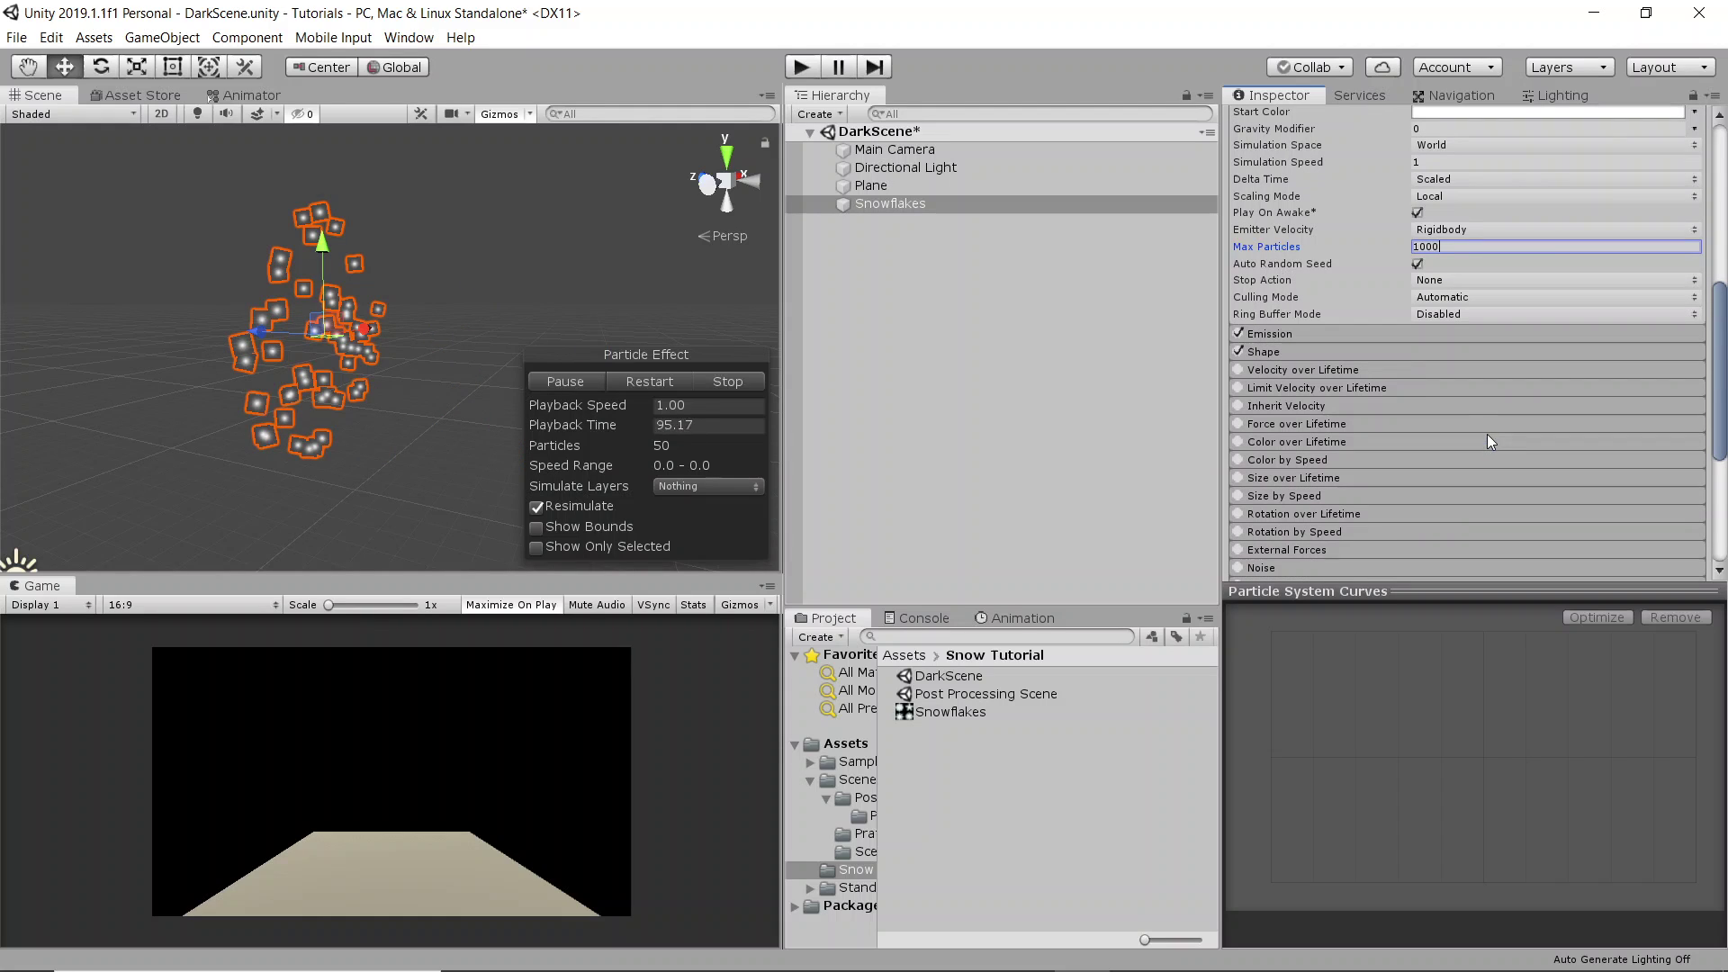
pyautogui.click(1316, 337)
pyautogui.doubleClick(1480, 353)
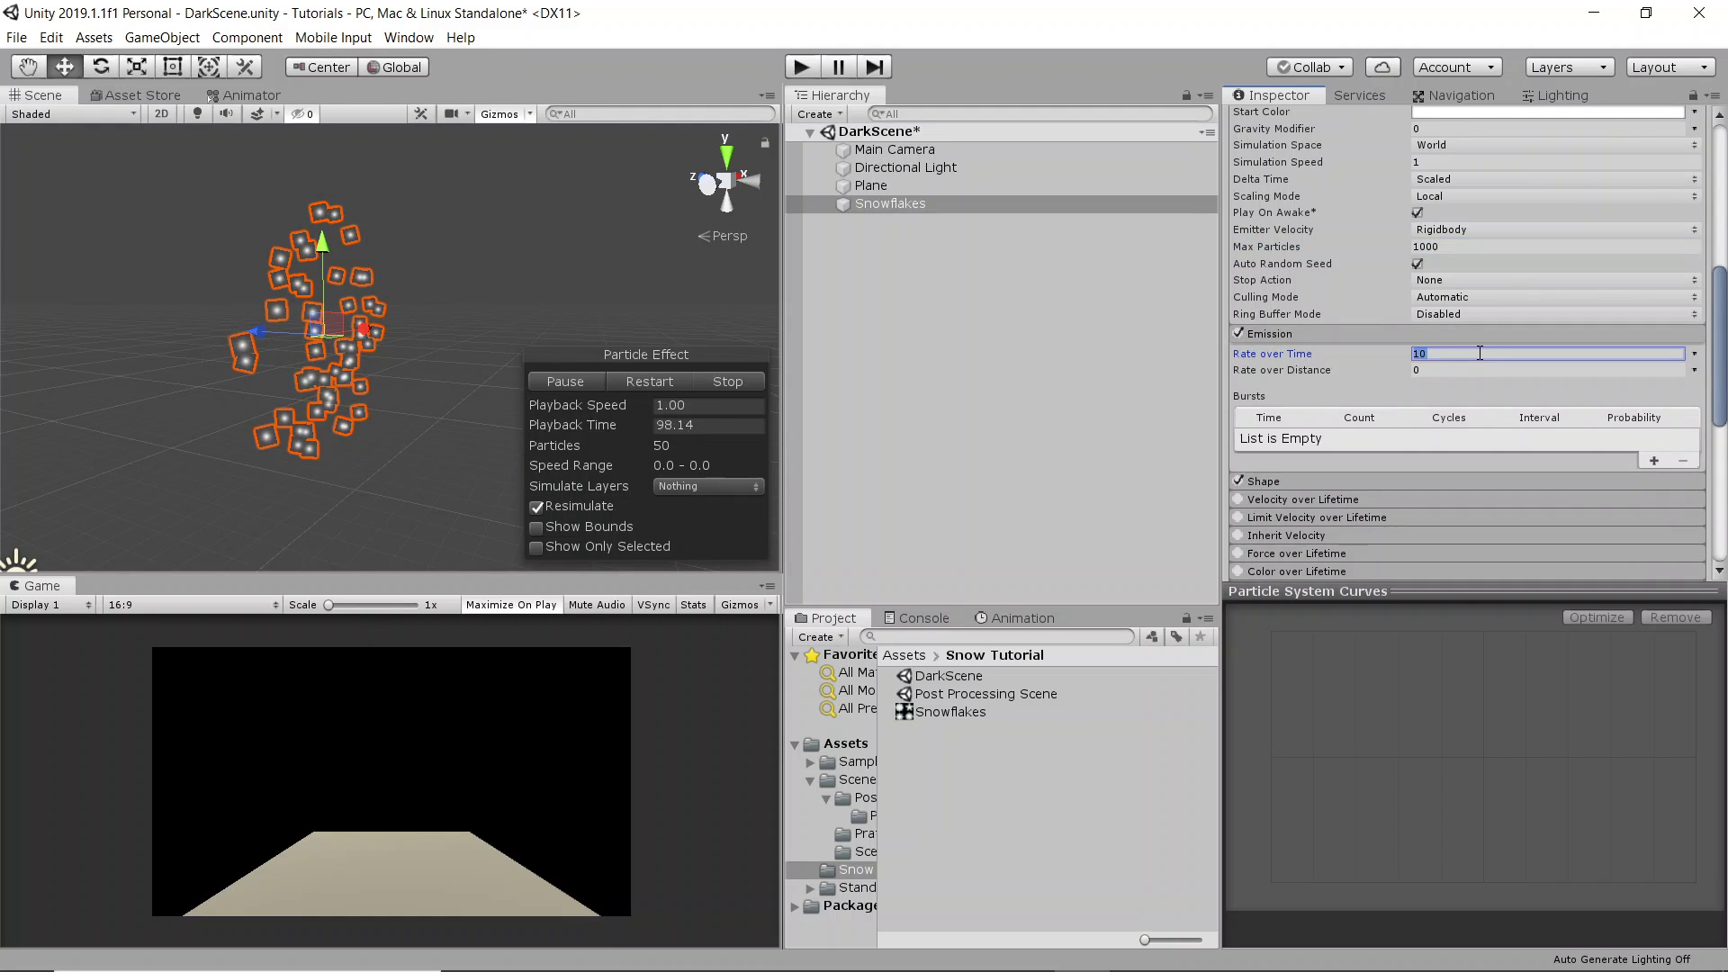
pyautogui.write('350')
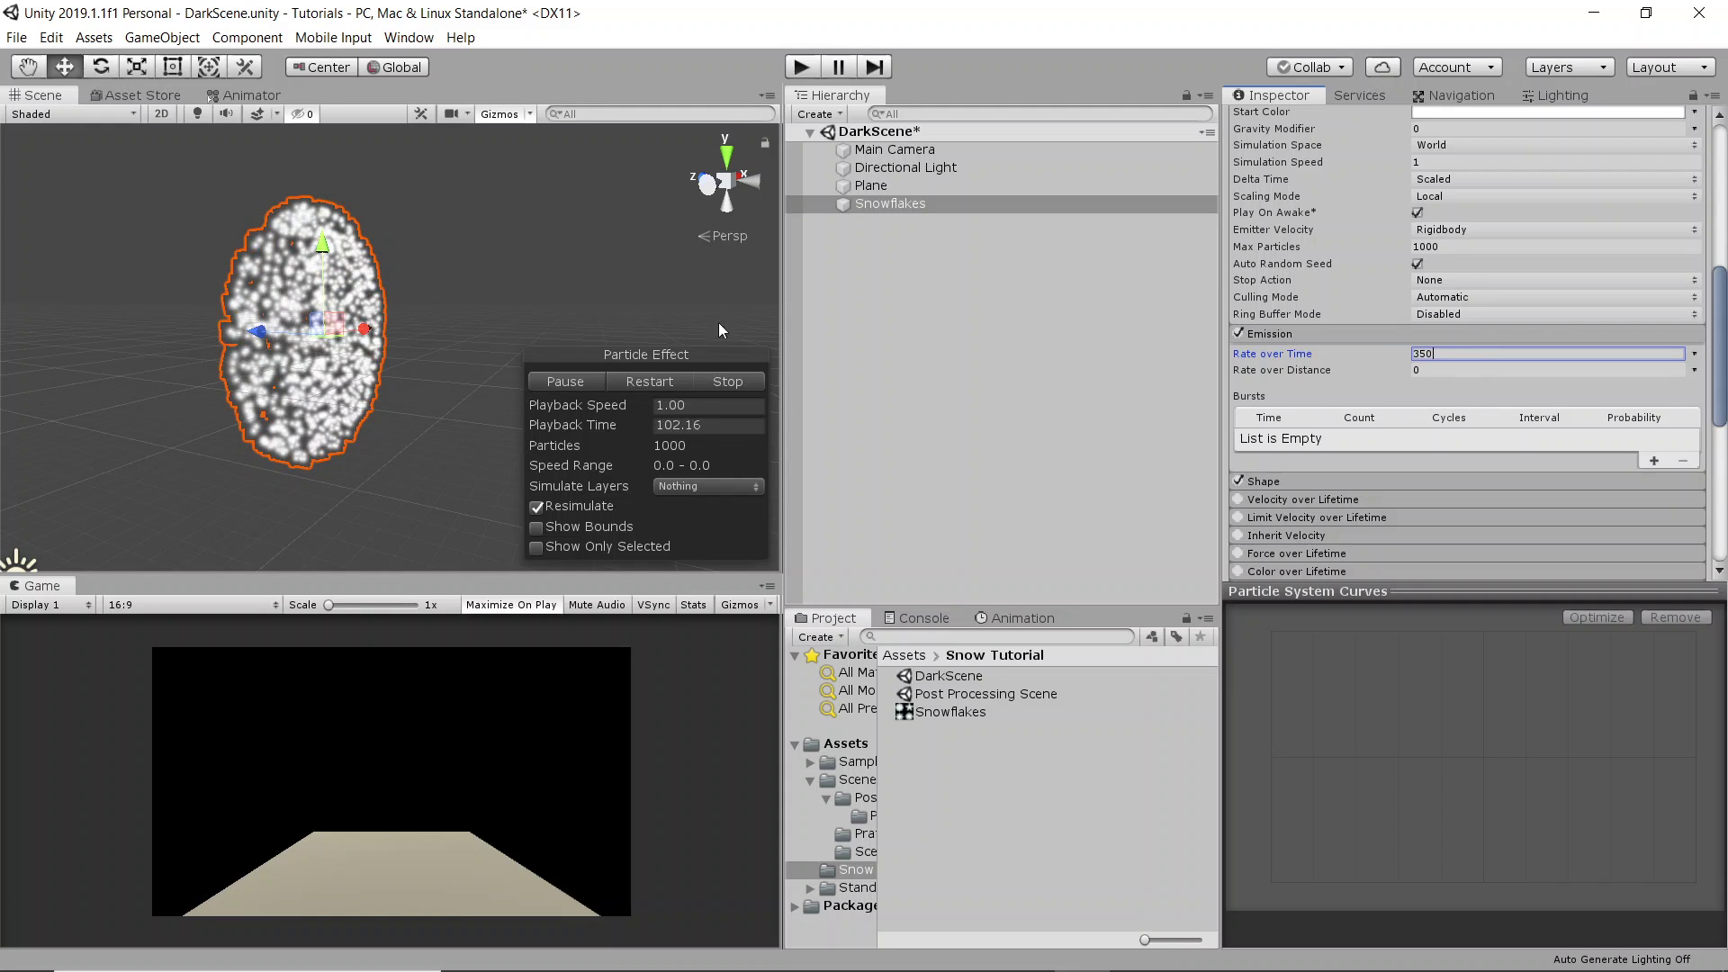
# - Change the emitter Shape from Cone to Box with X and Z scale 20
pyautogui.click(1275, 477)
pyautogui.scroll(-5, 1332, 432)
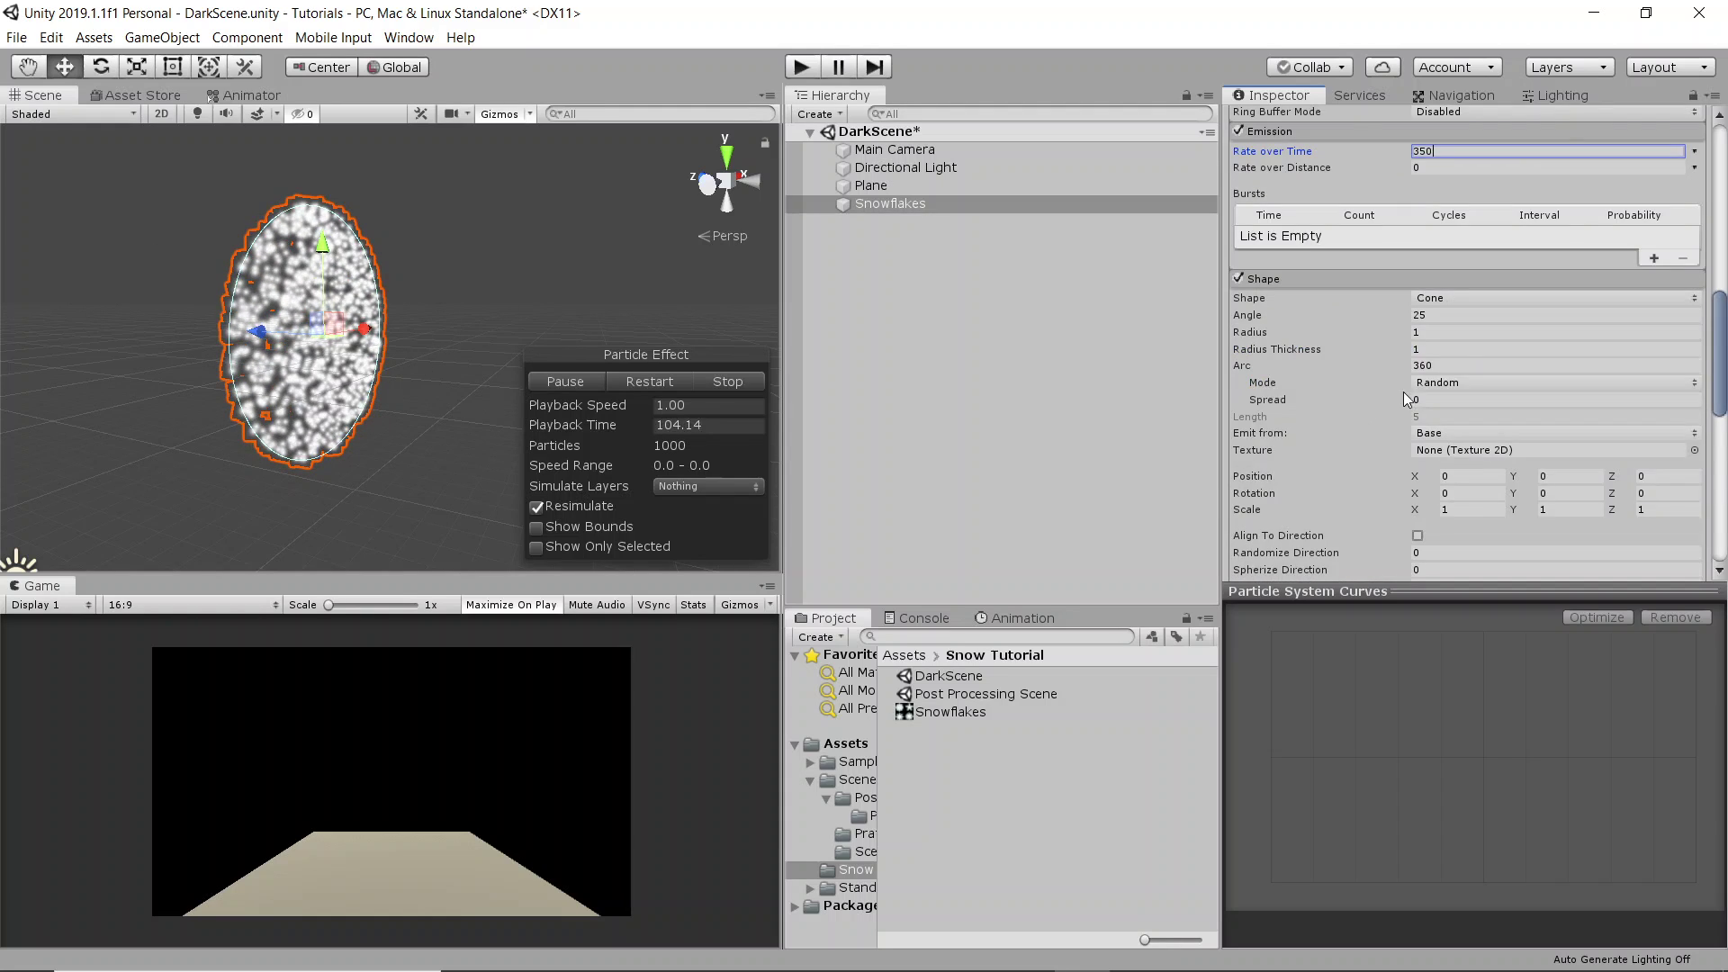
pyautogui.click(1478, 298)
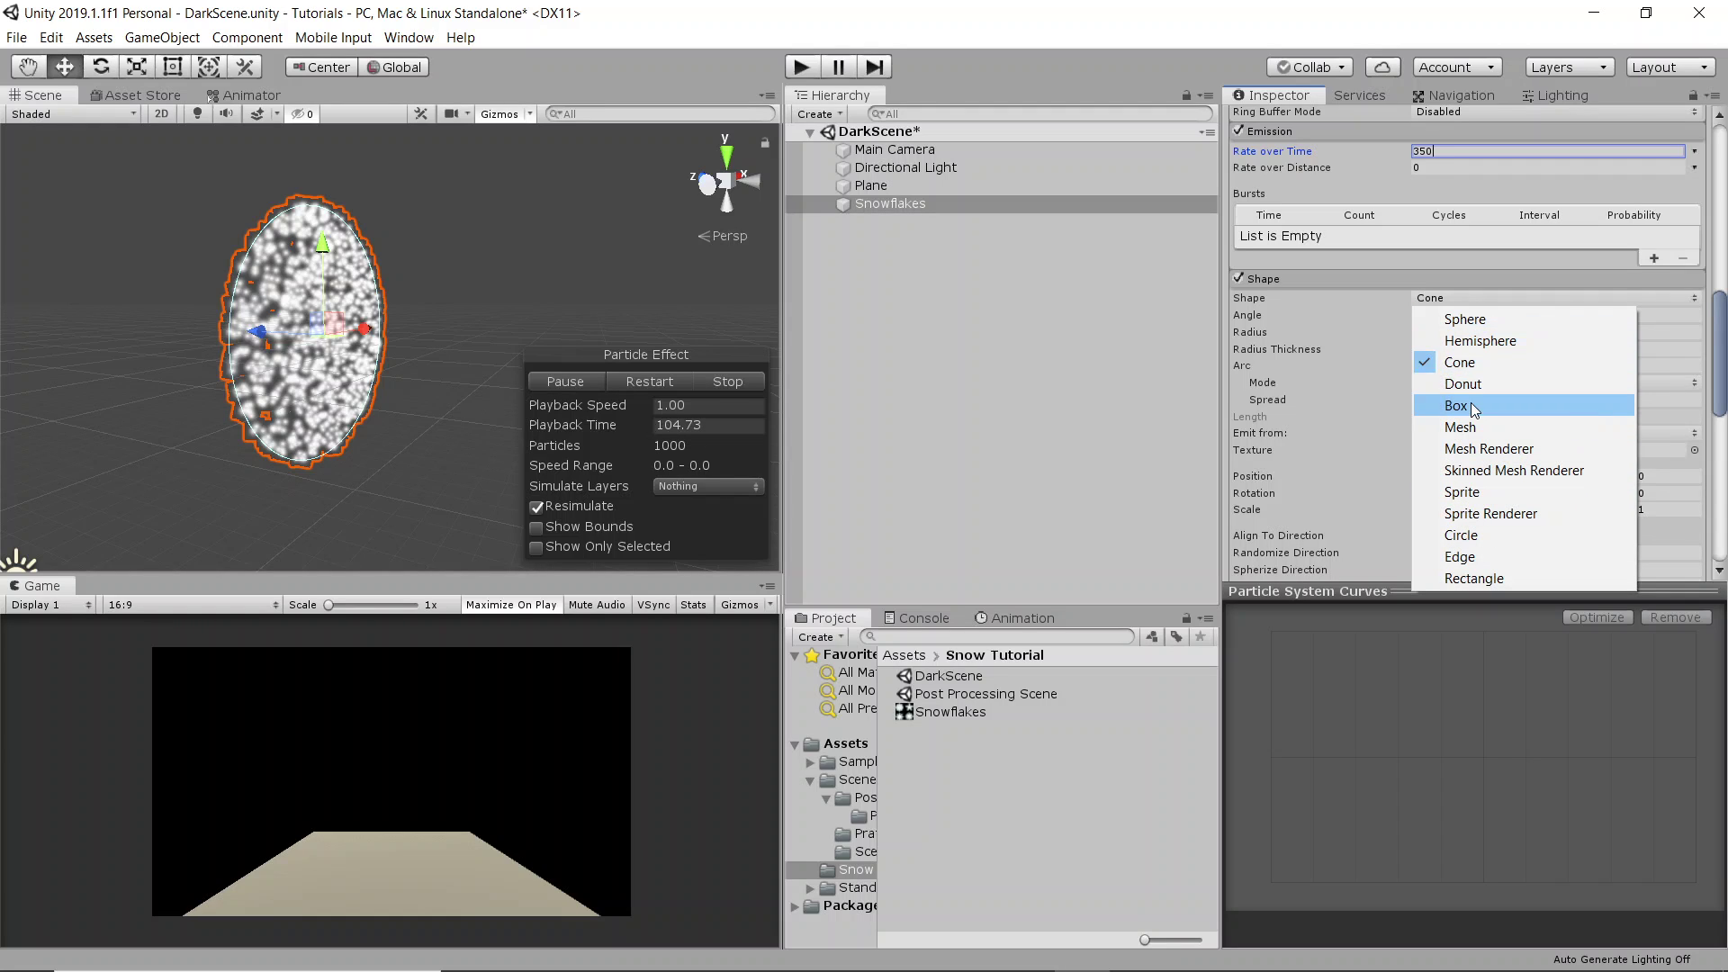
pyautogui.click(1465, 405)
pyautogui.click(1473, 393)
pyautogui.write('20')
pyautogui.click(1679, 393)
pyautogui.write('20')
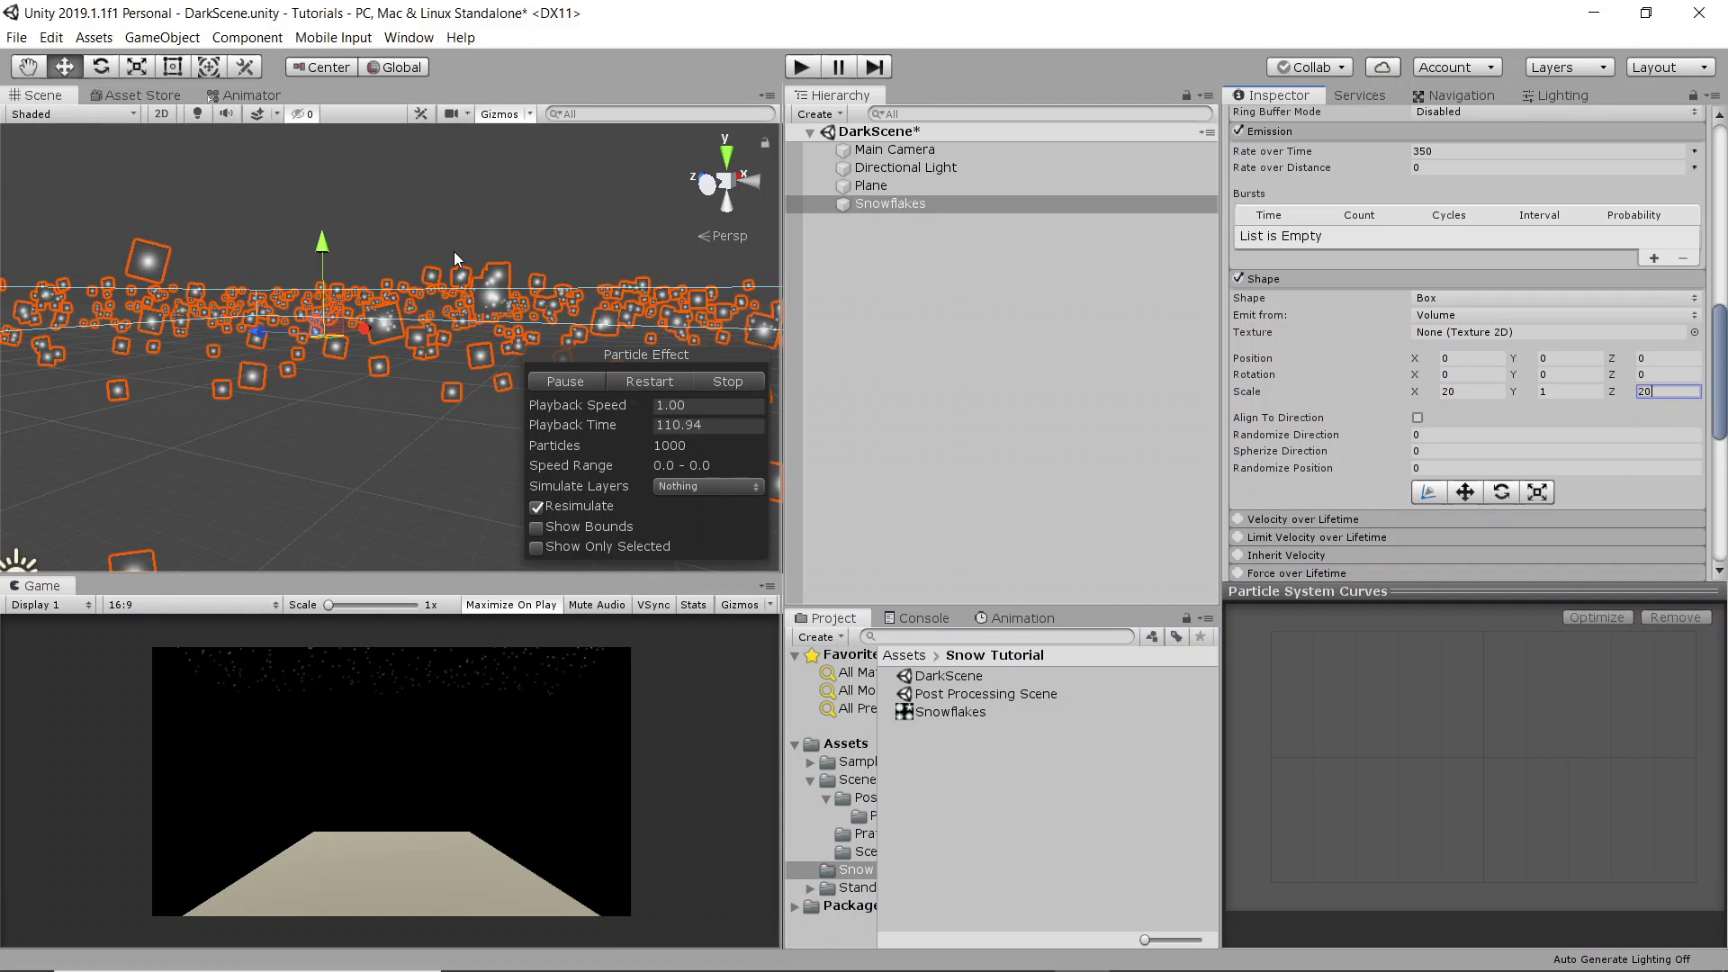
pyautogui.keyDown('alt'); pyautogui.moveTo(454, 251); pyautogui.dragTo(589, 452); pyautogui.keyUp('alt')
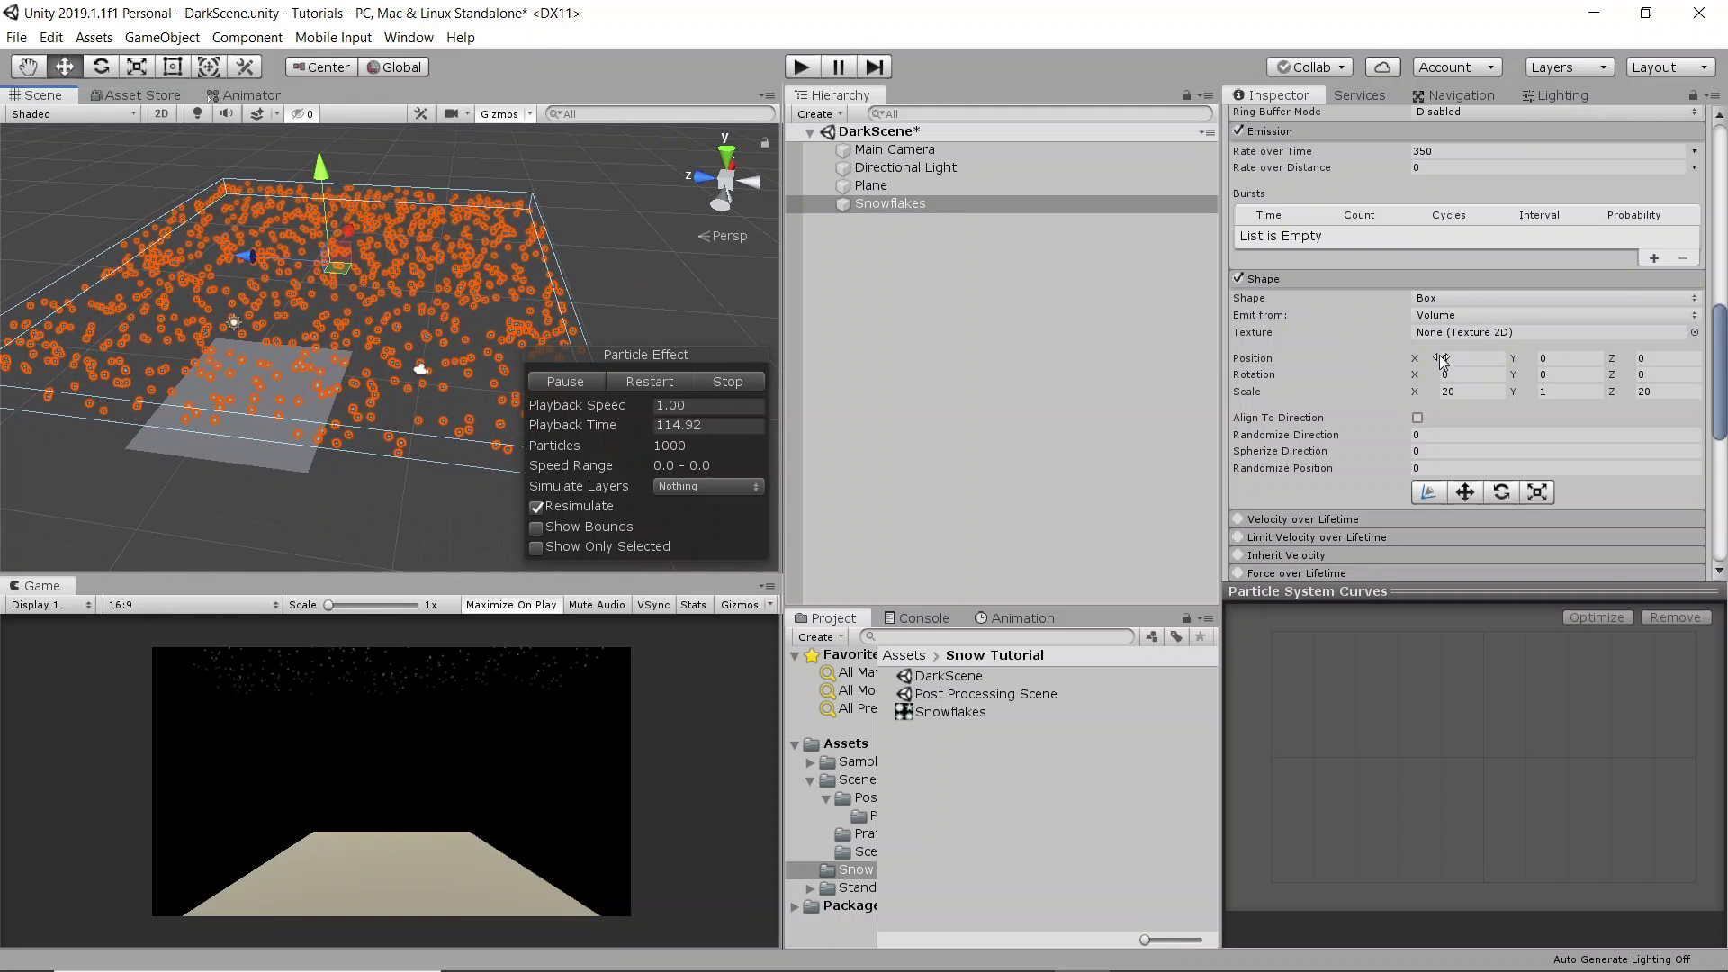
pyautogui.scroll(5, 1354, 338)
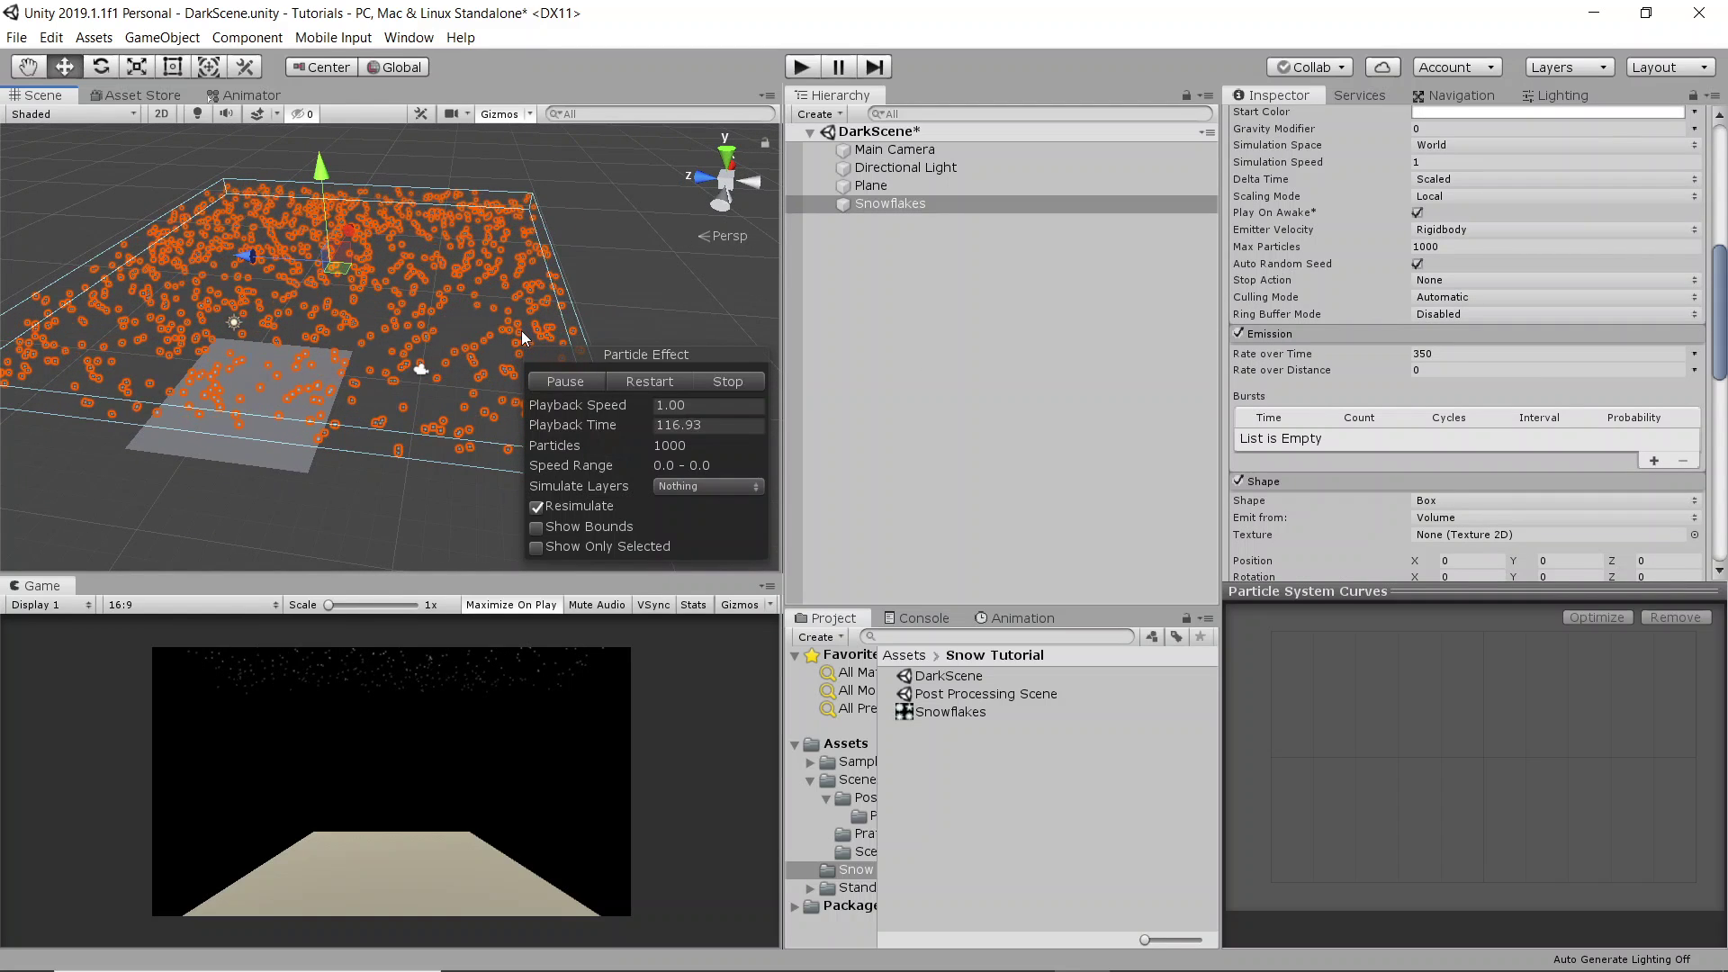
pyautogui.scroll(-4, 1435, 371)
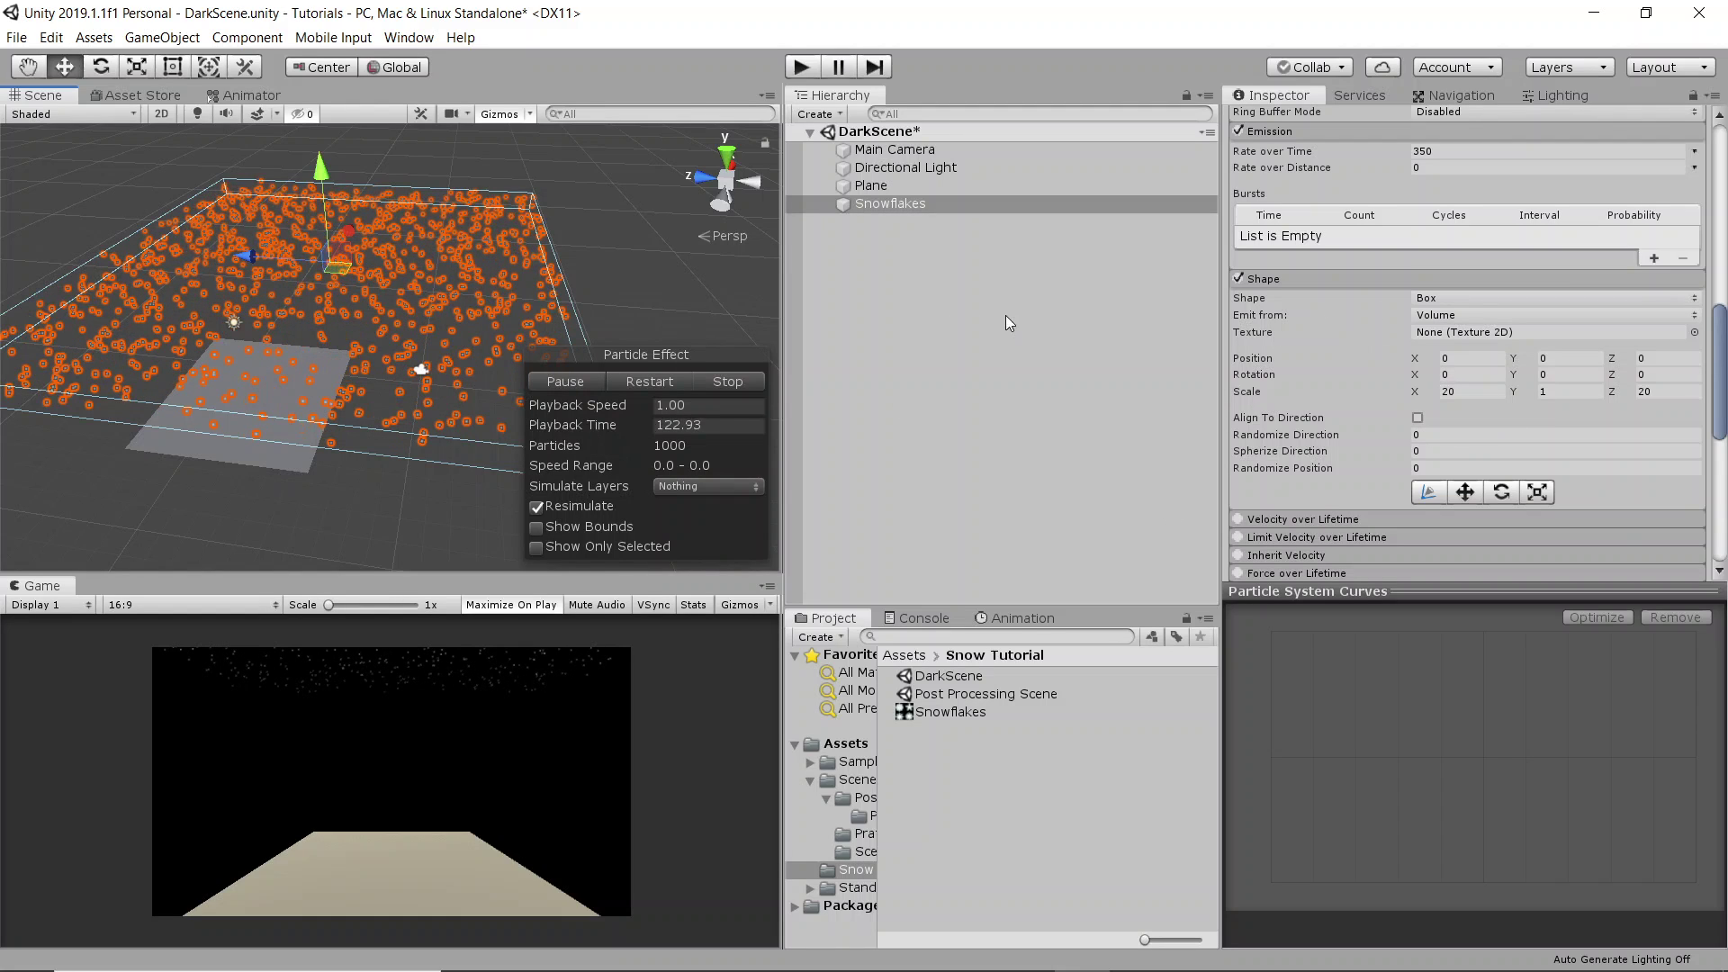
# - Enable Velocity over Lifetime with a random linear Y velocity between -2 and -4
pyautogui.click(1239, 519)
pyautogui.click(1280, 519)
pyautogui.scroll(-4, 1399, 353)
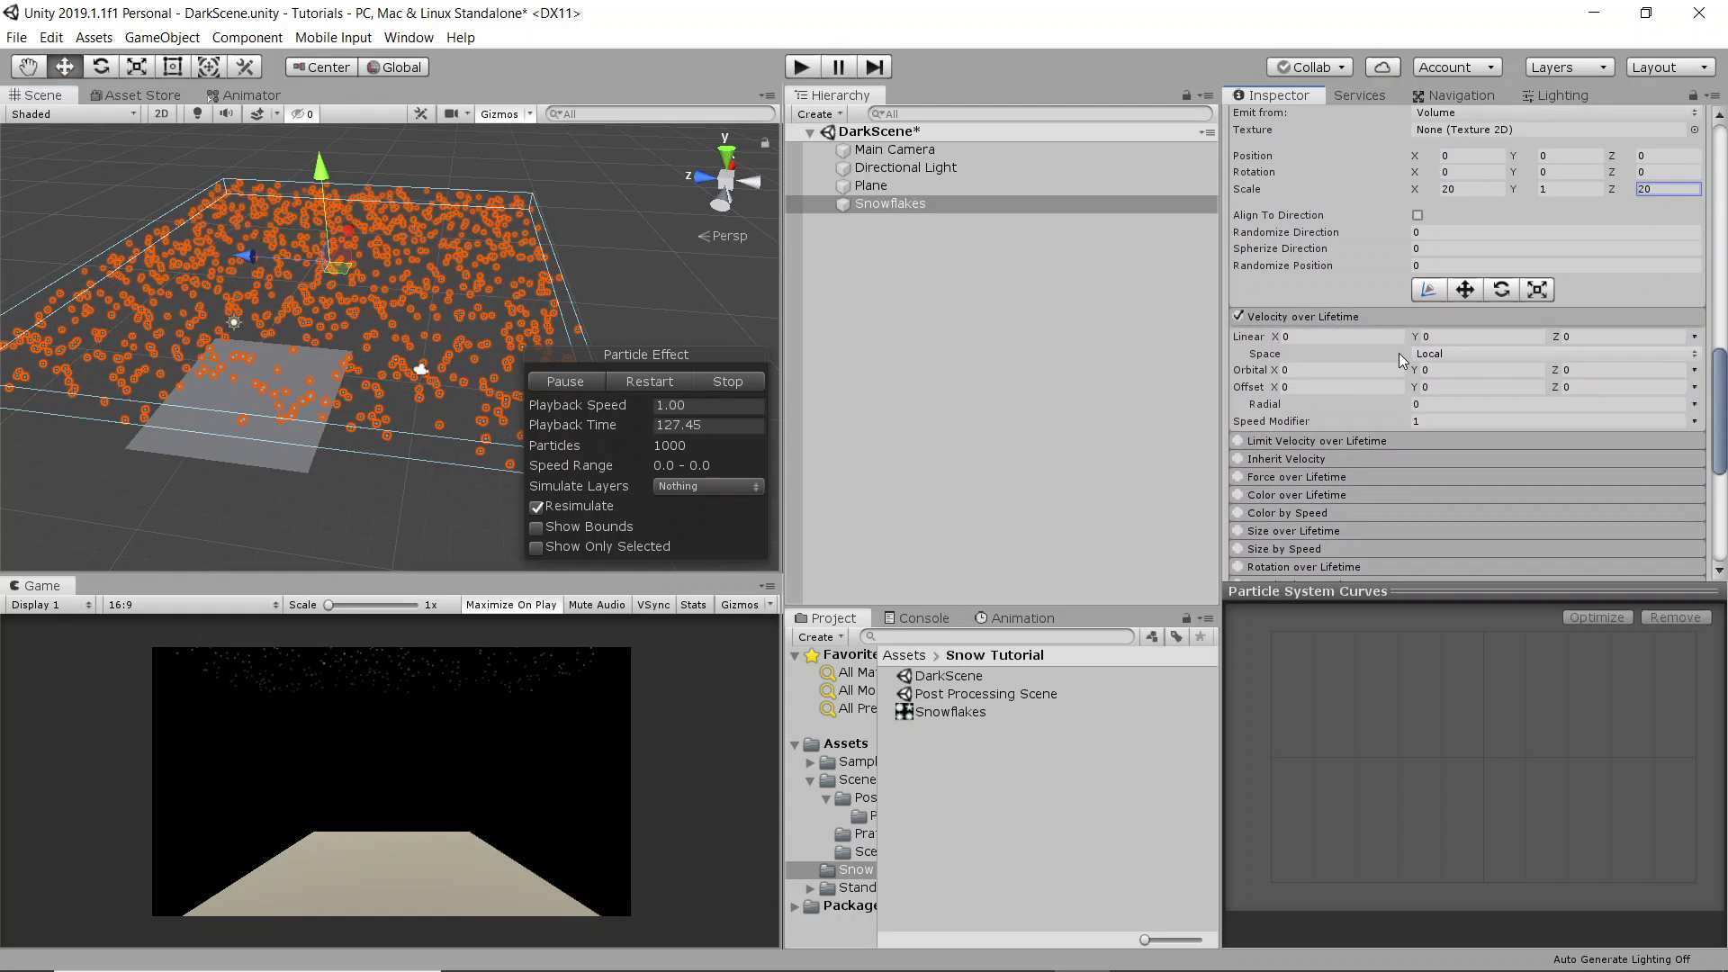
pyautogui.click(1695, 339)
pyautogui.click(1680, 413)
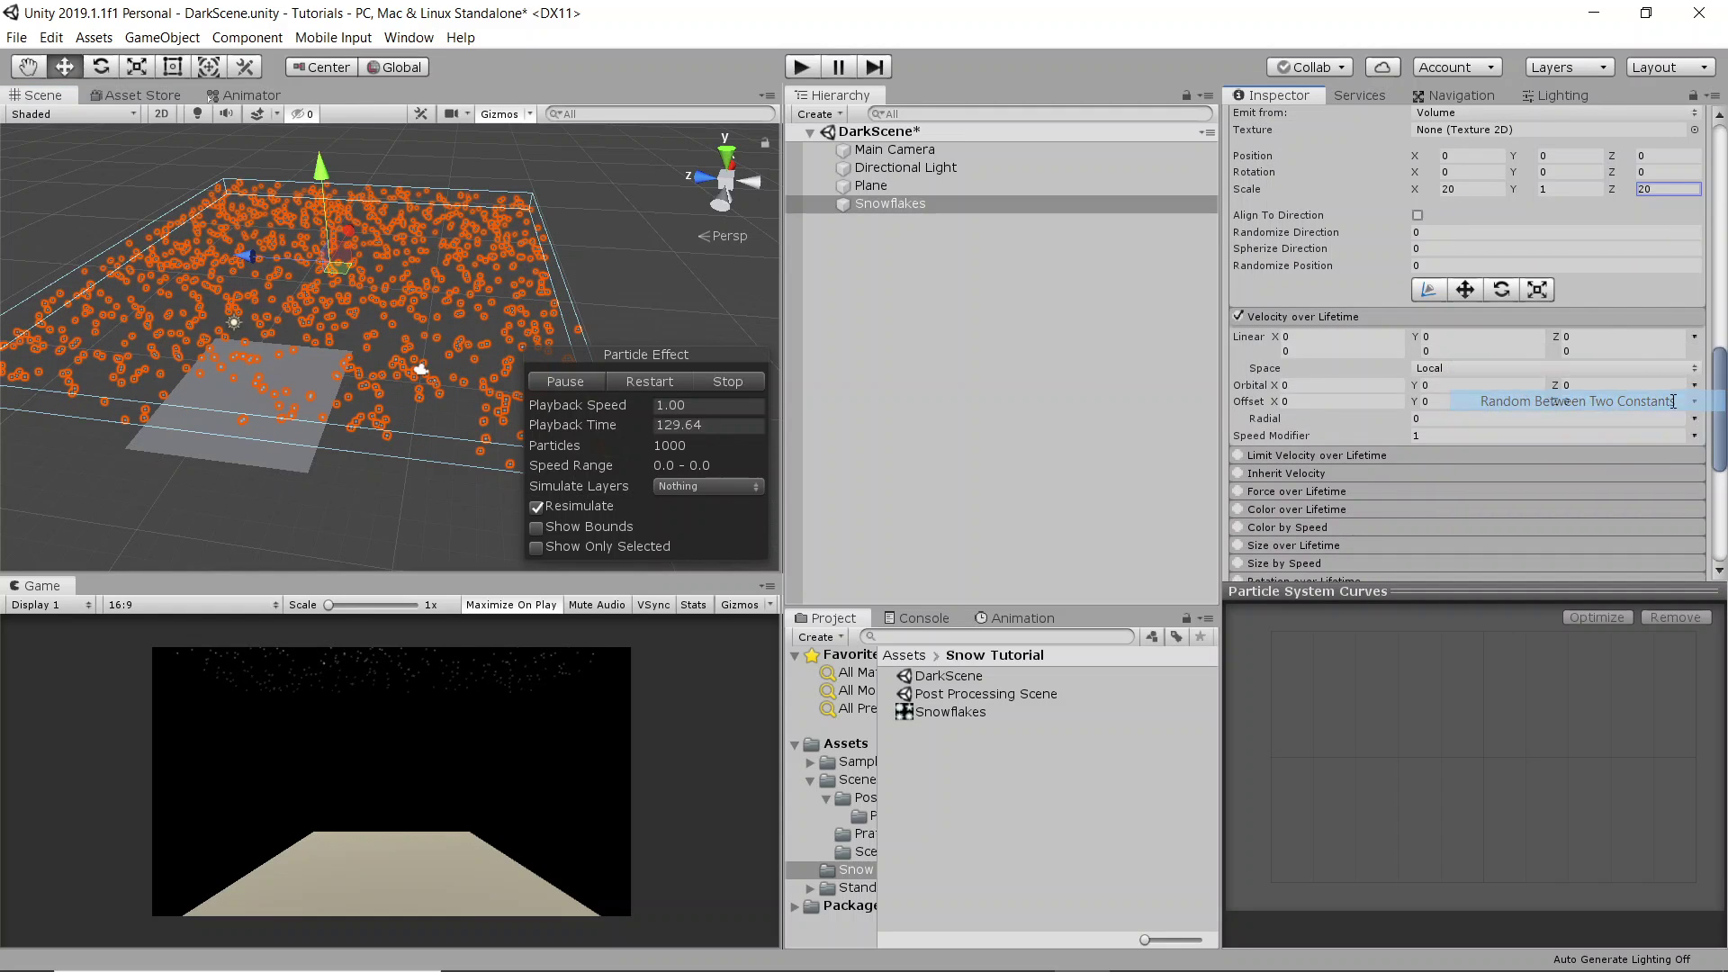
pyautogui.click(1465, 340)
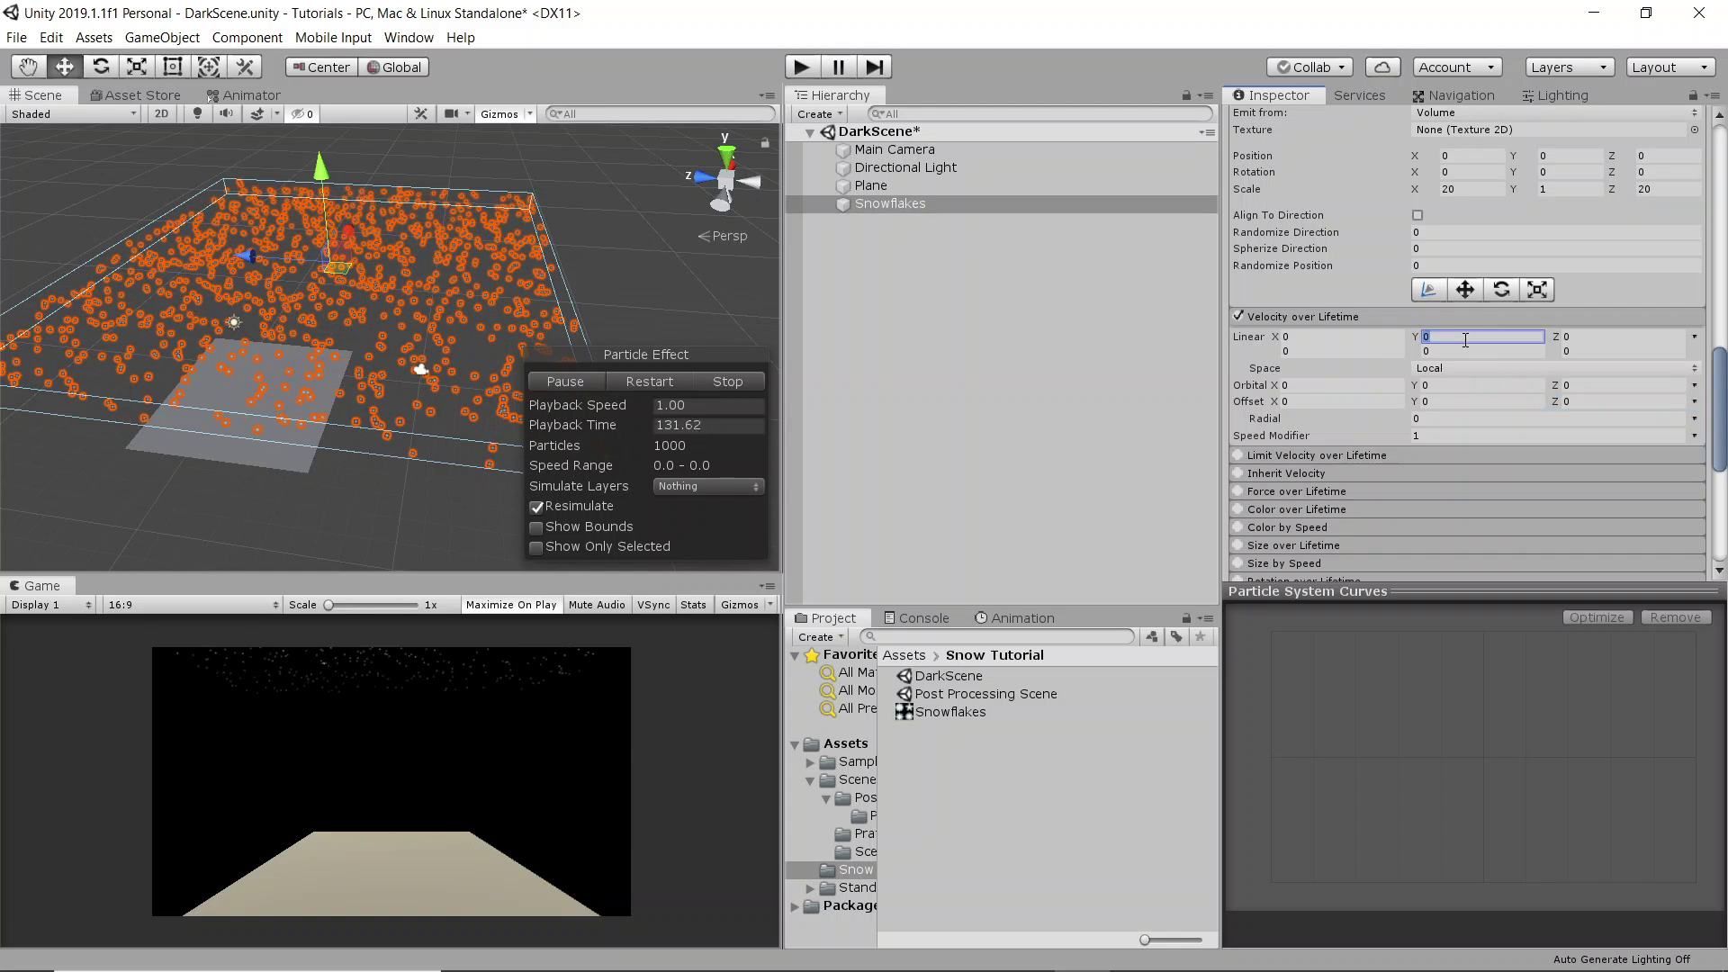
pyautogui.write('-2')
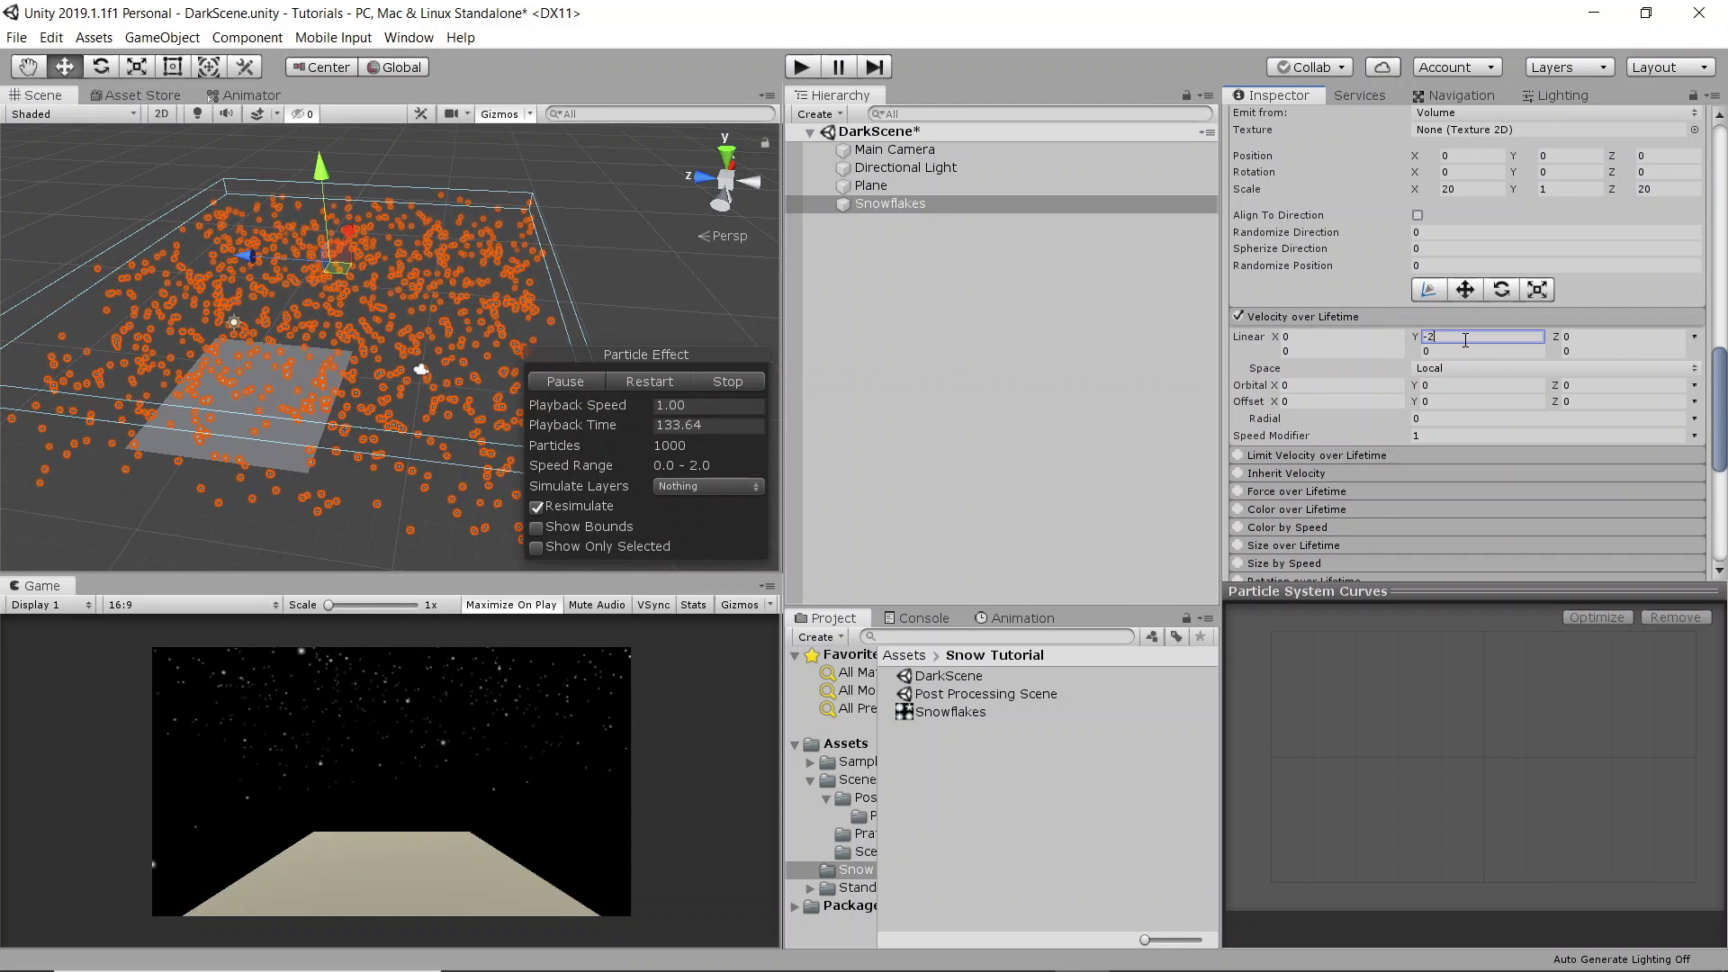
pyautogui.click(1456, 351)
pyautogui.write('-4')
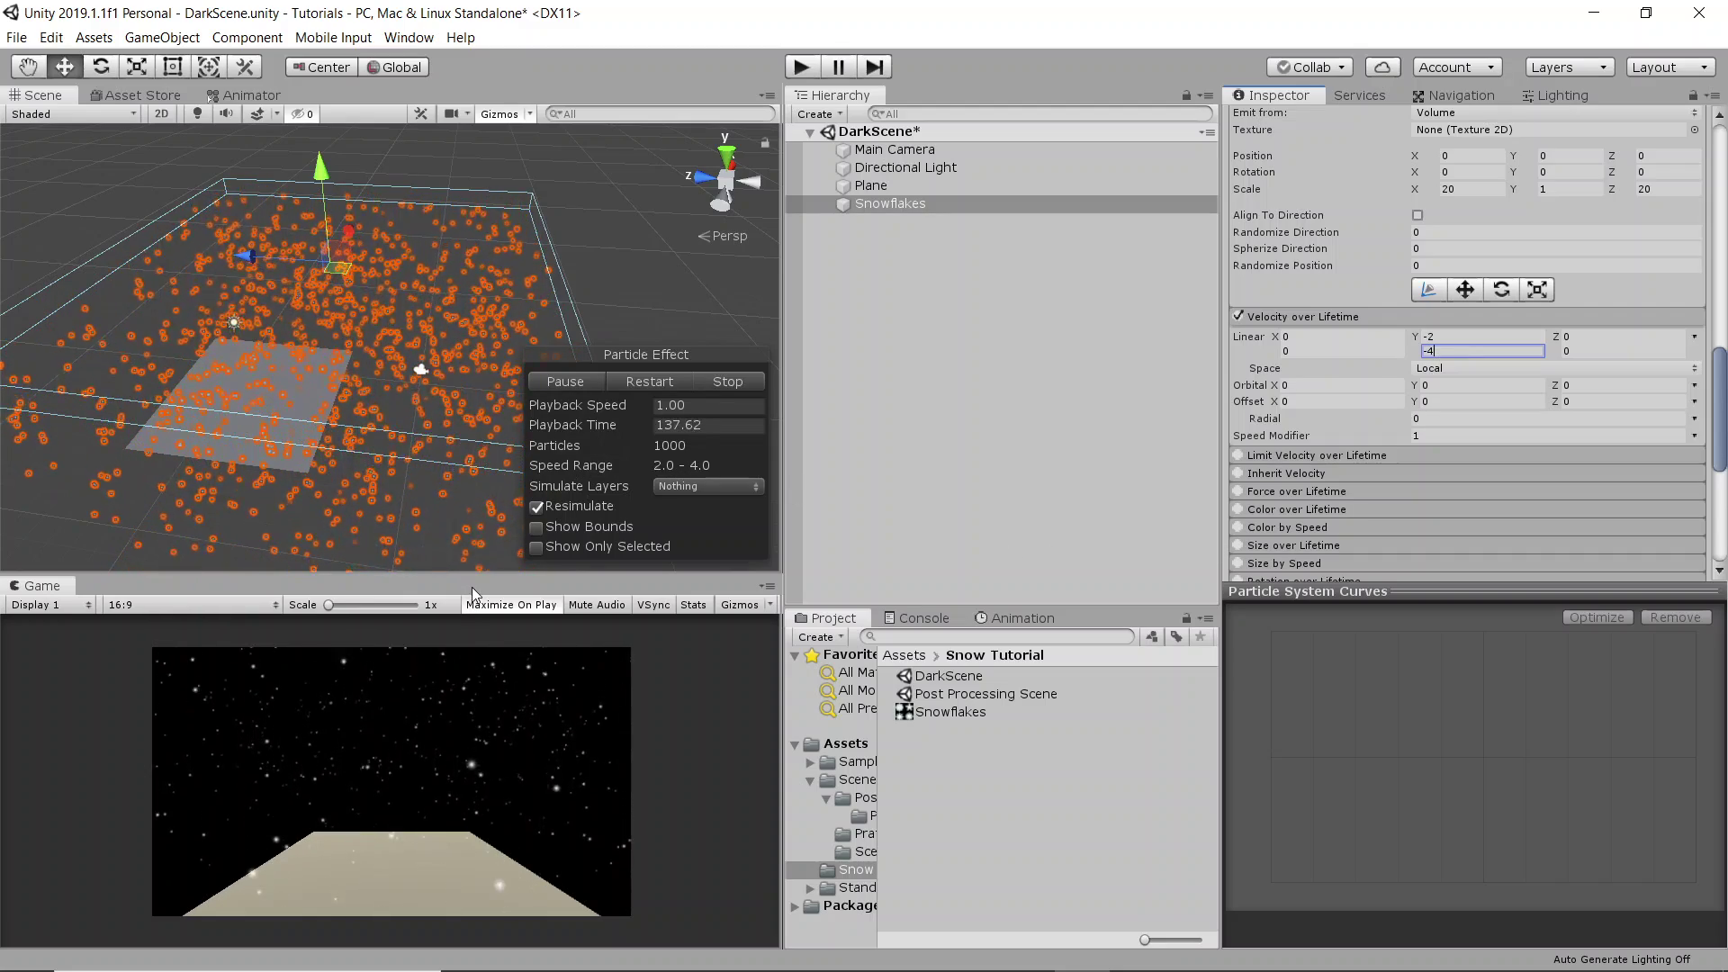
pyautogui.moveTo(475, 577); pyautogui.dragTo(491, 388)
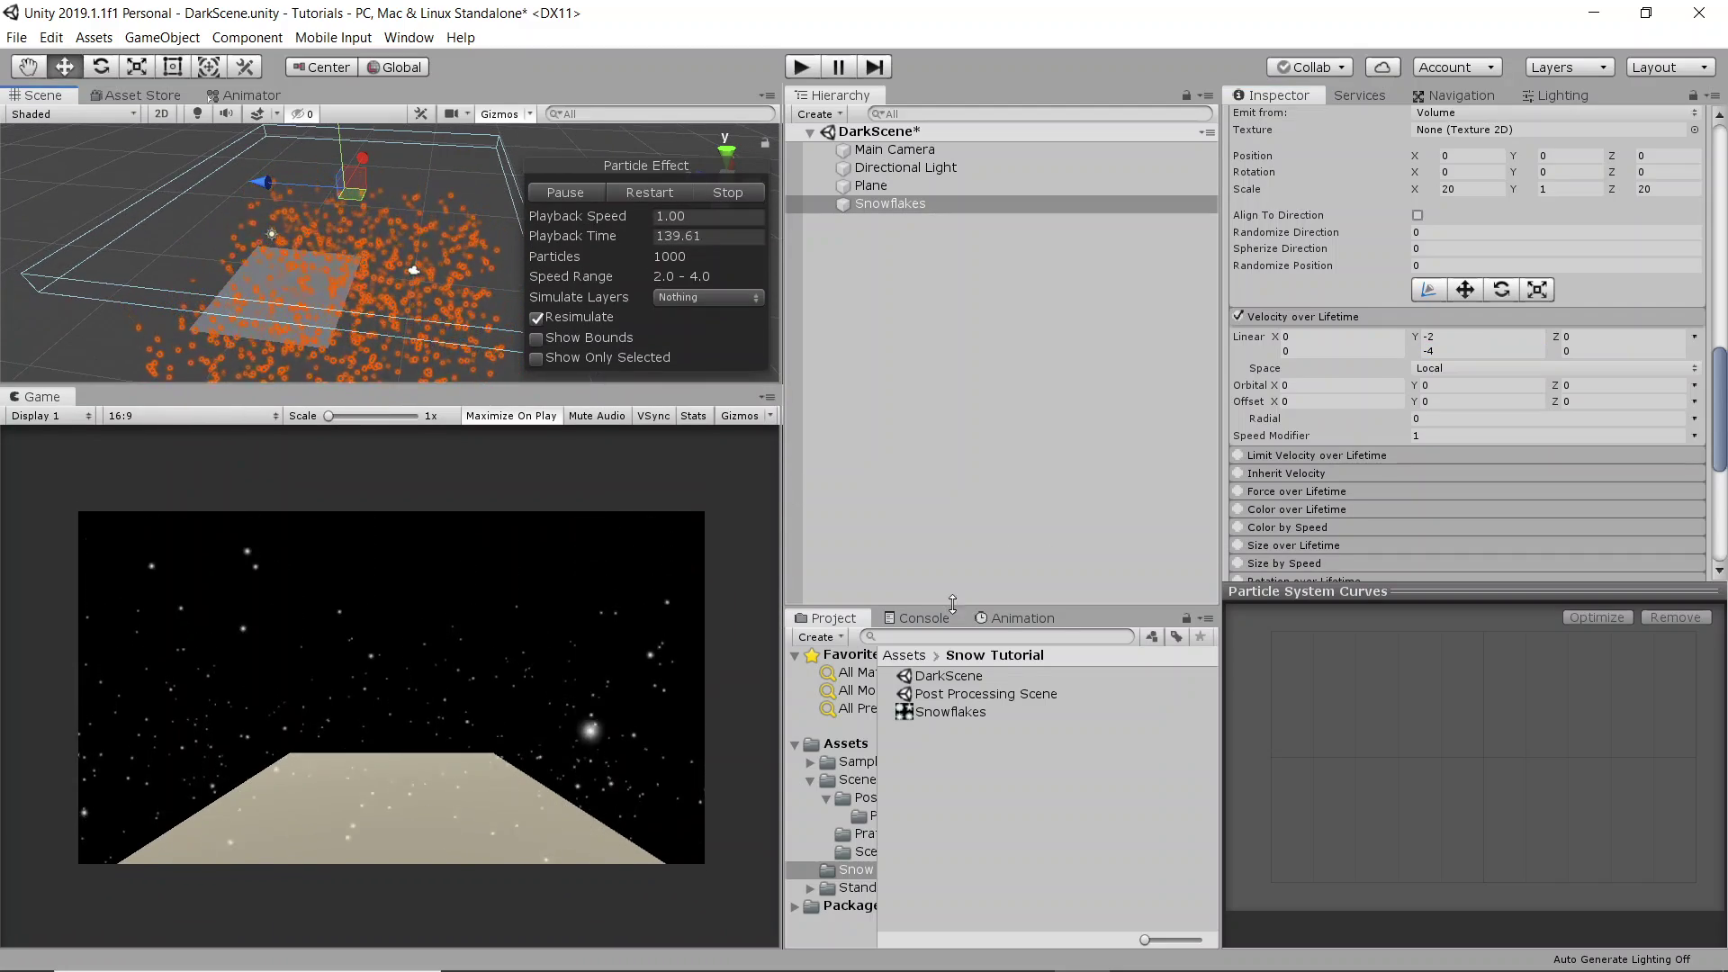
# - Set the random X and Z velocity ranges to -1 through 1
pyautogui.click(1333, 337)
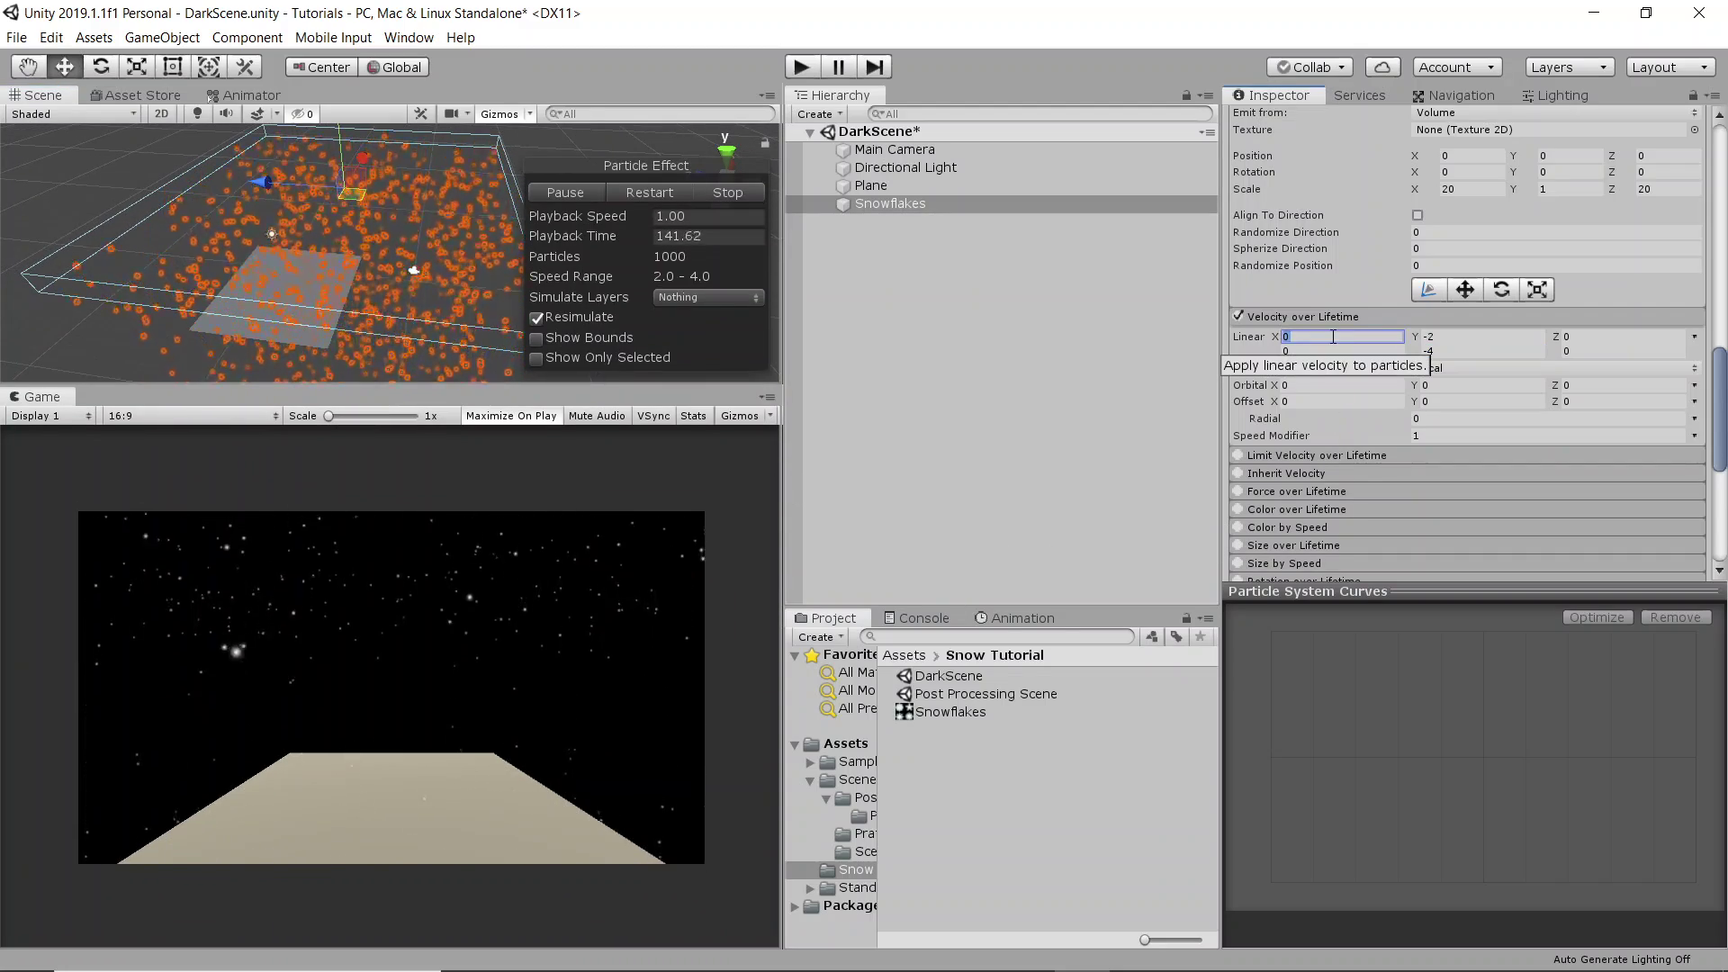
pyautogui.write('-1')
pyautogui.click(1321, 351)
pyautogui.write('1')
pyautogui.click(1581, 337)
pyautogui.write('11')
pyautogui.click(1585, 351)
pyautogui.write('1')
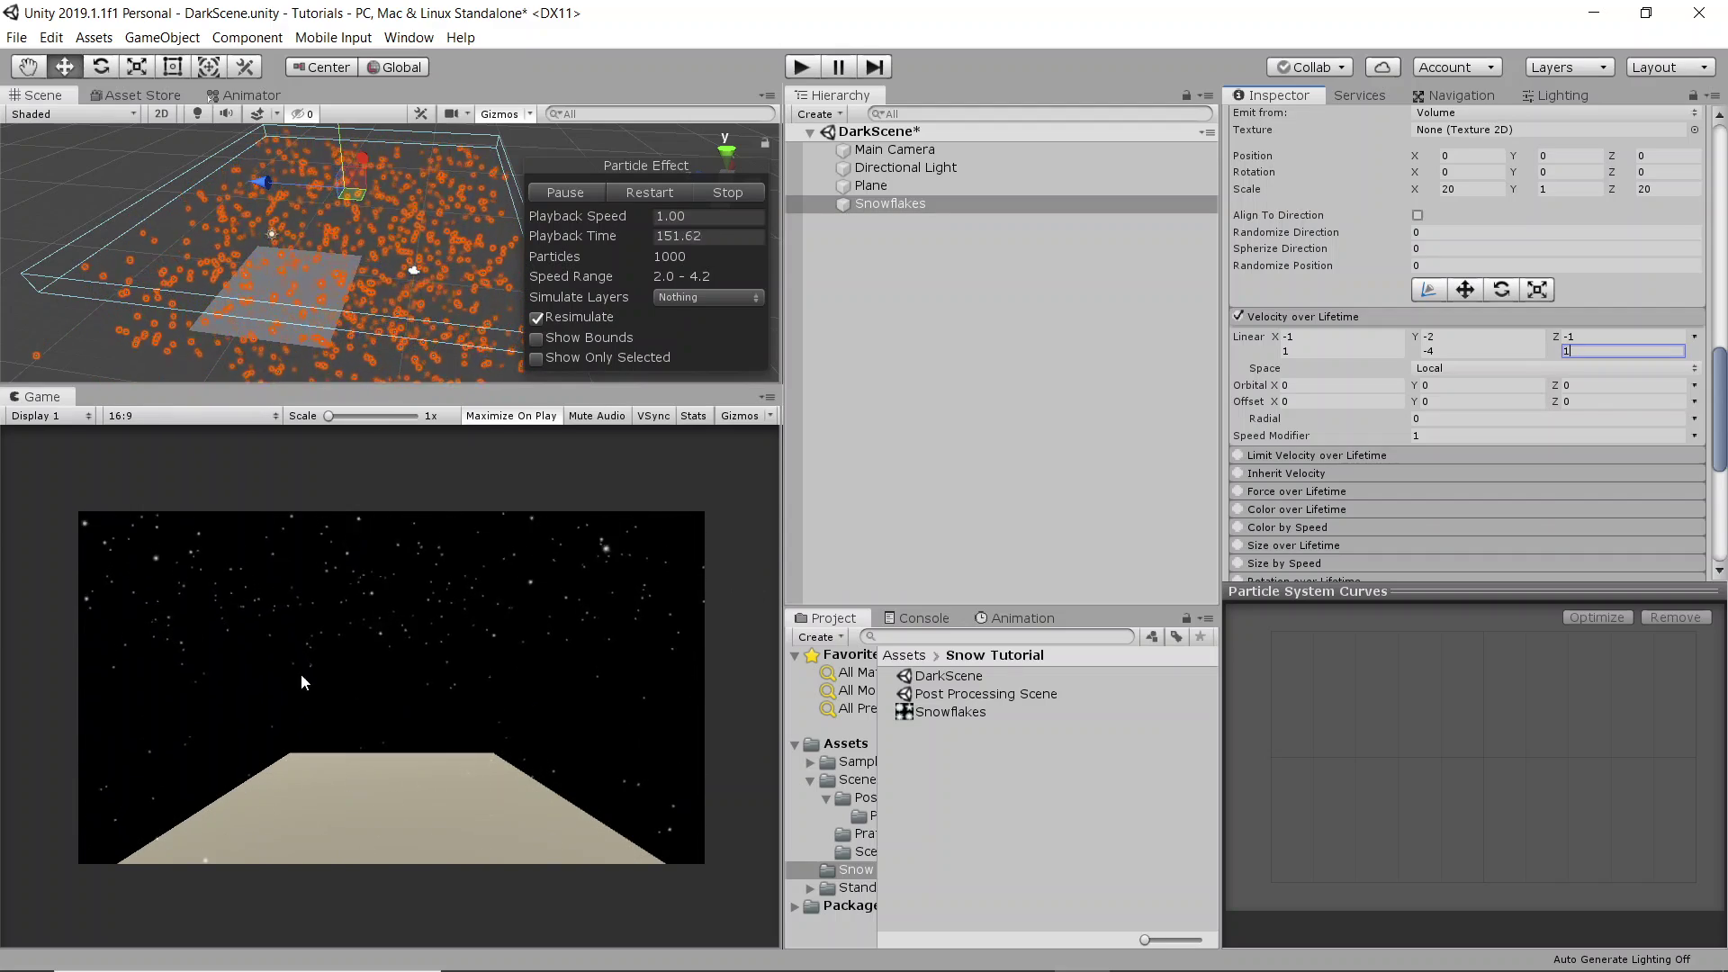
pyautogui.click(1277, 320)
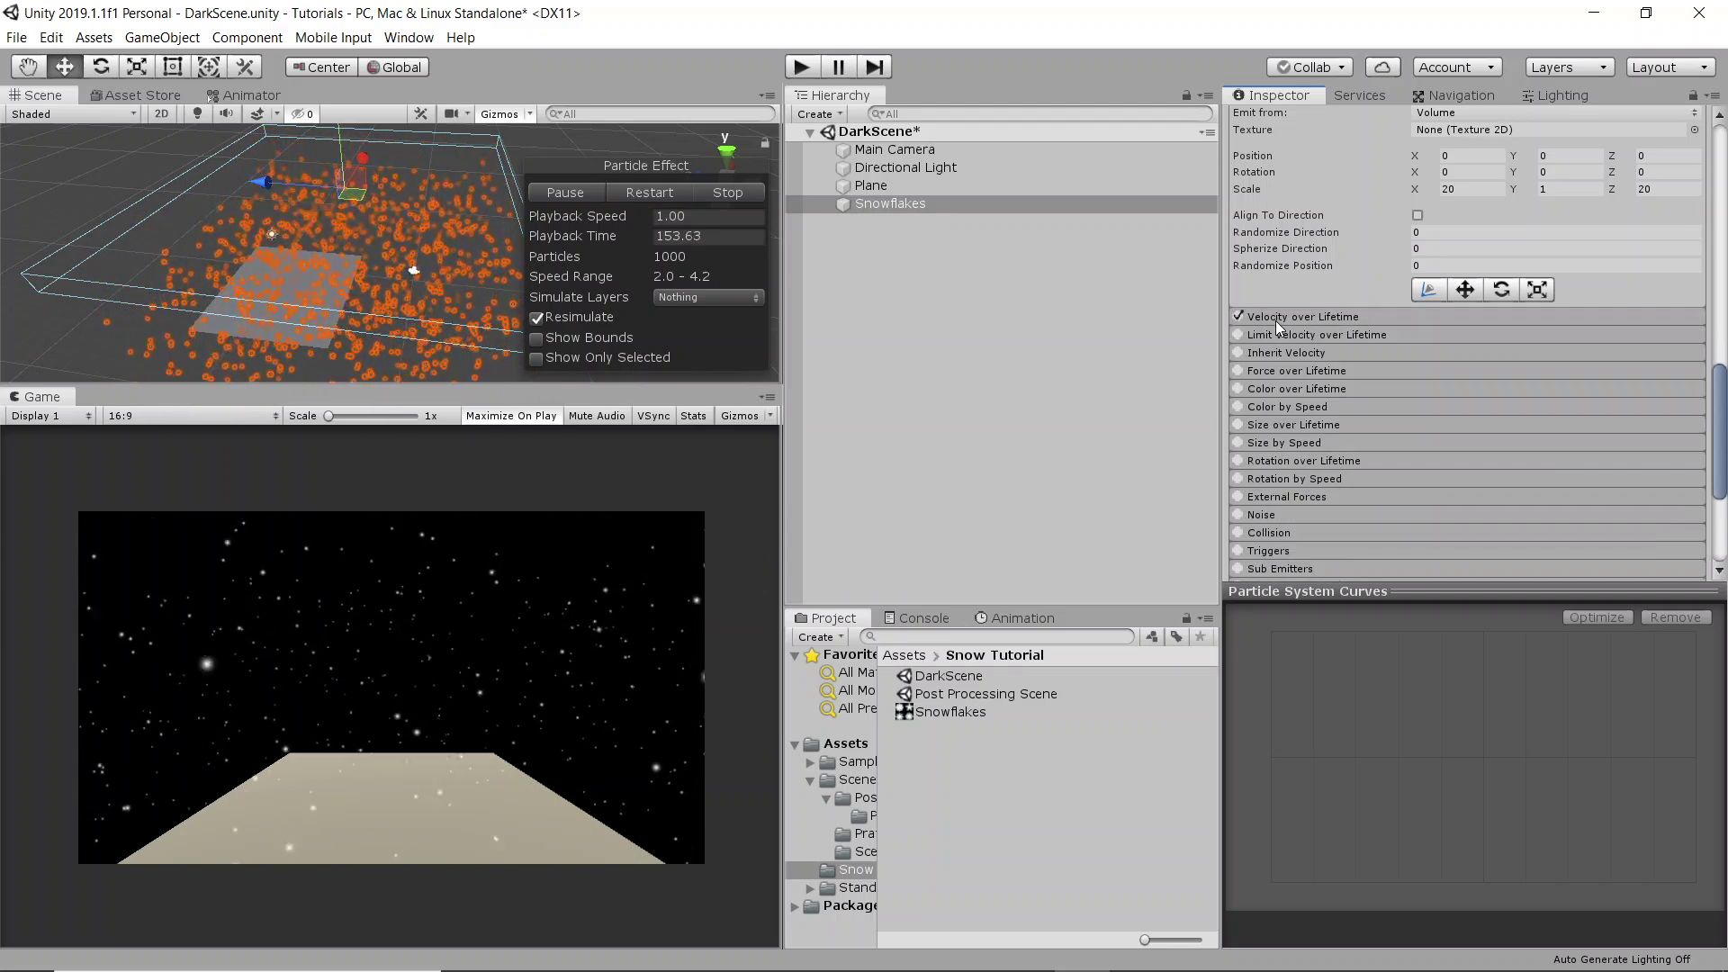
# - Enable Color over Lifetime with a gradient whose alpha fades to 0 at the end
pyautogui.click(1285, 387)
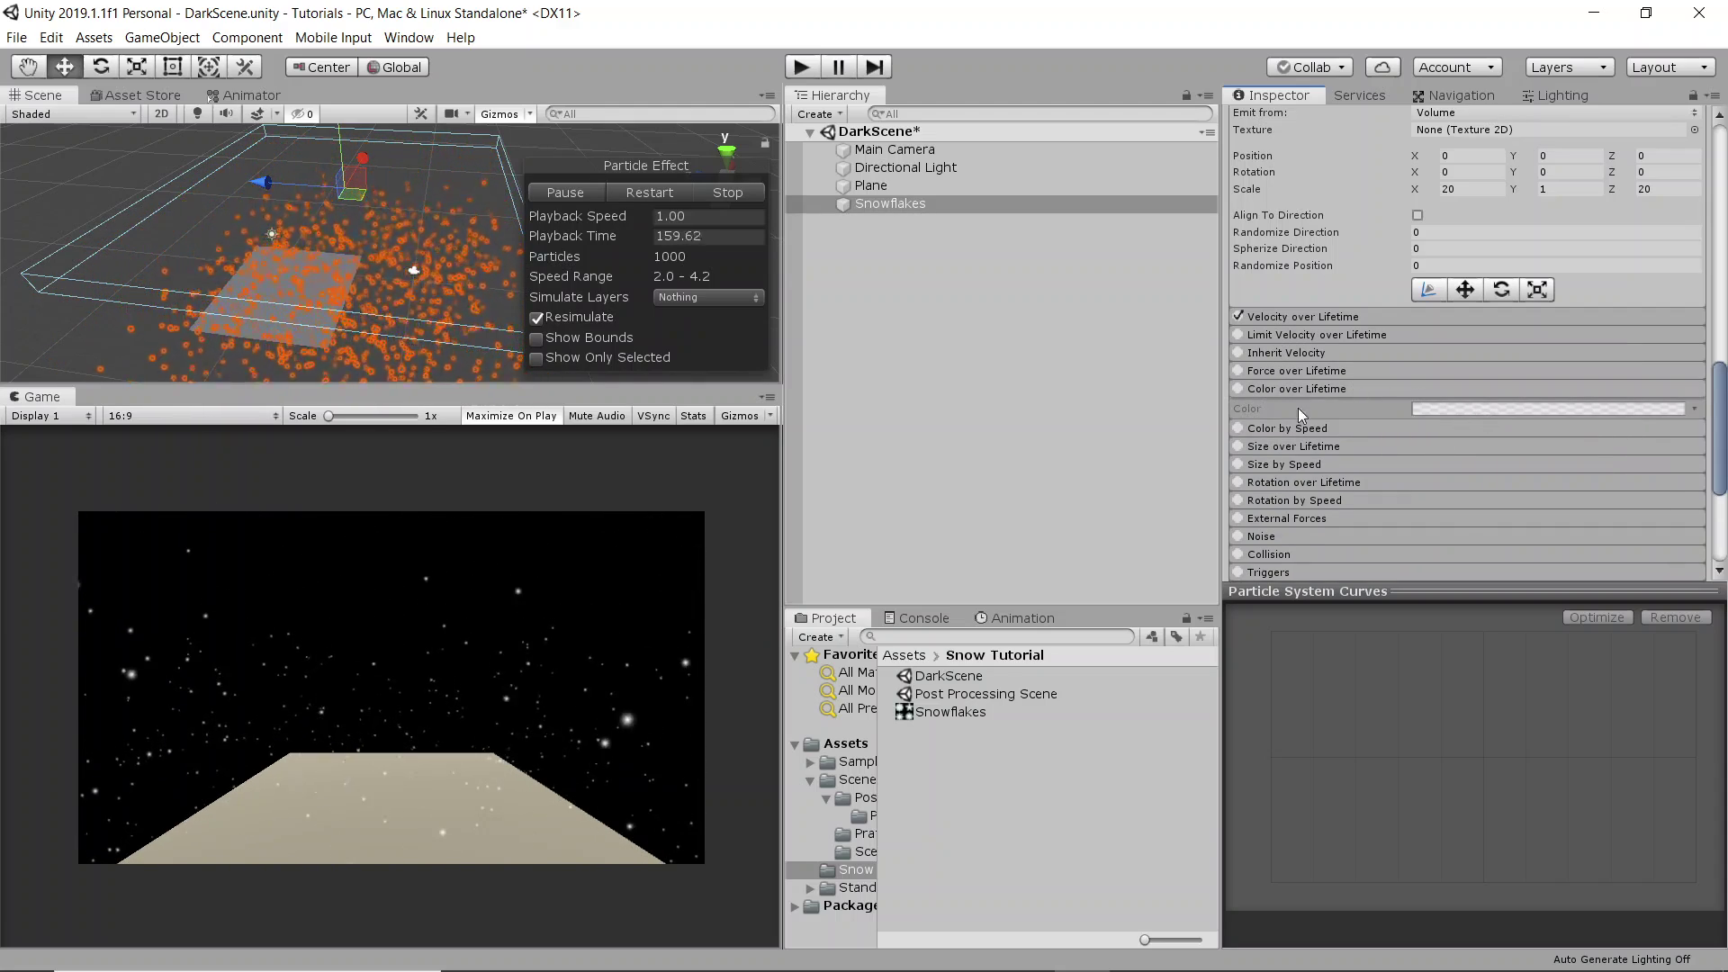
pyautogui.click(1240, 389)
pyautogui.click(1455, 409)
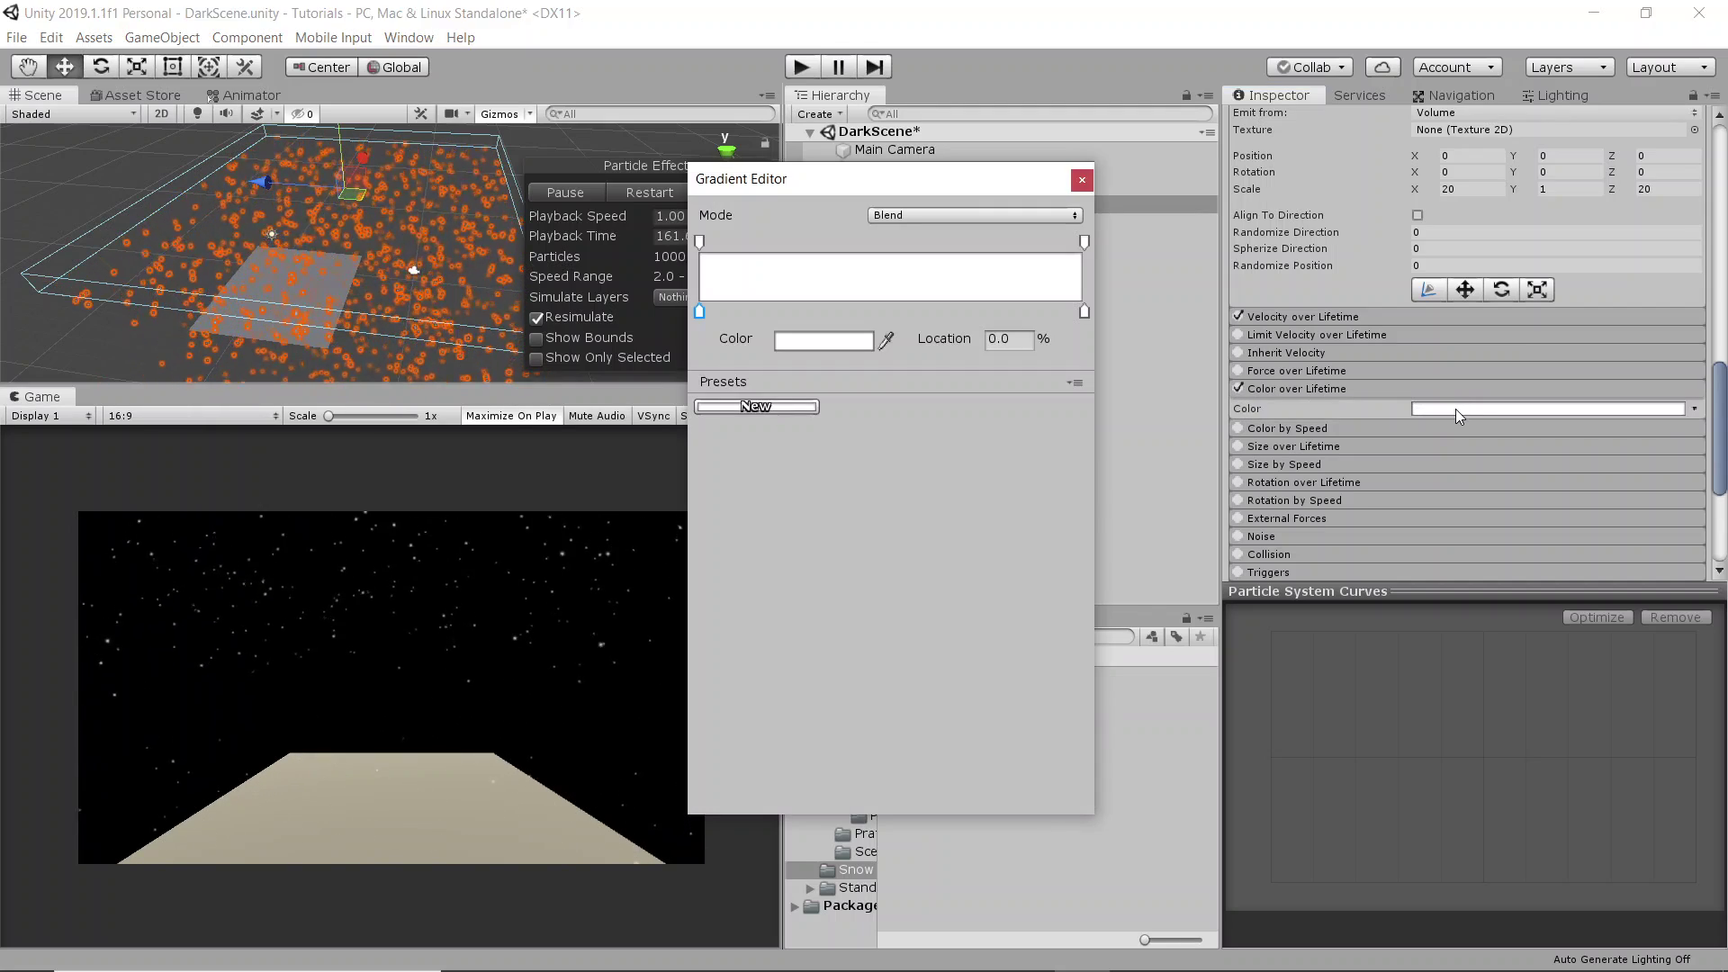
pyautogui.click(1031, 244)
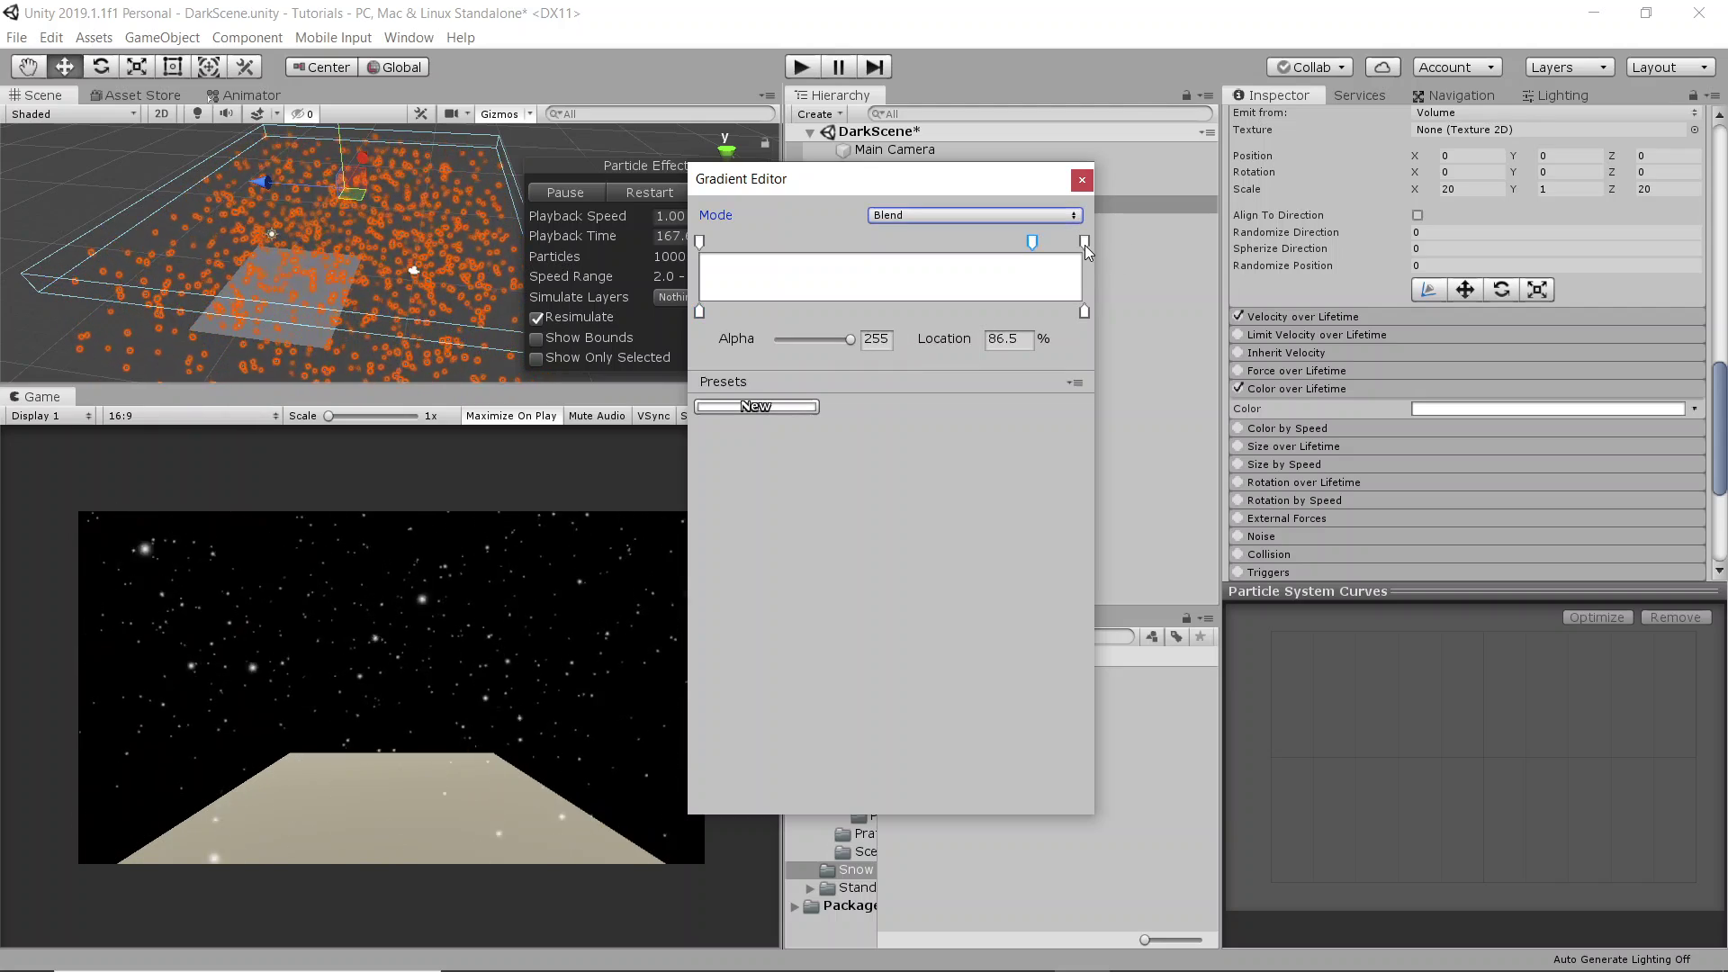
pyautogui.moveTo(846, 340); pyautogui.dragTo(686, 358)
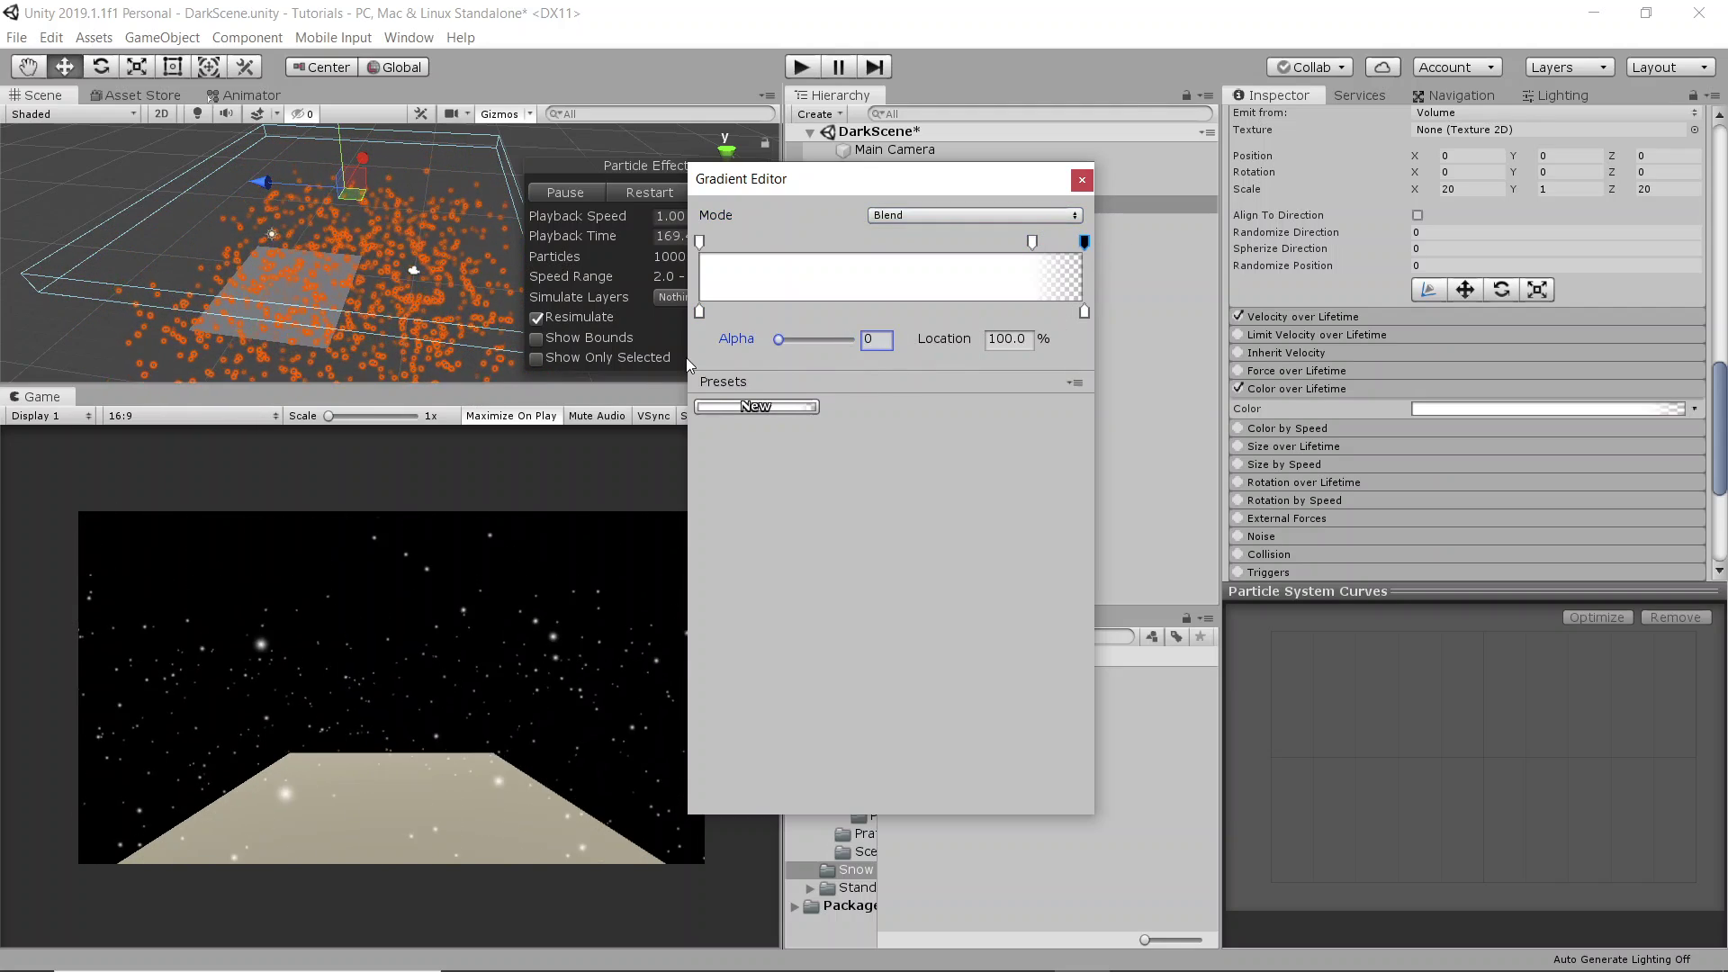
pyautogui.click(1080, 181)
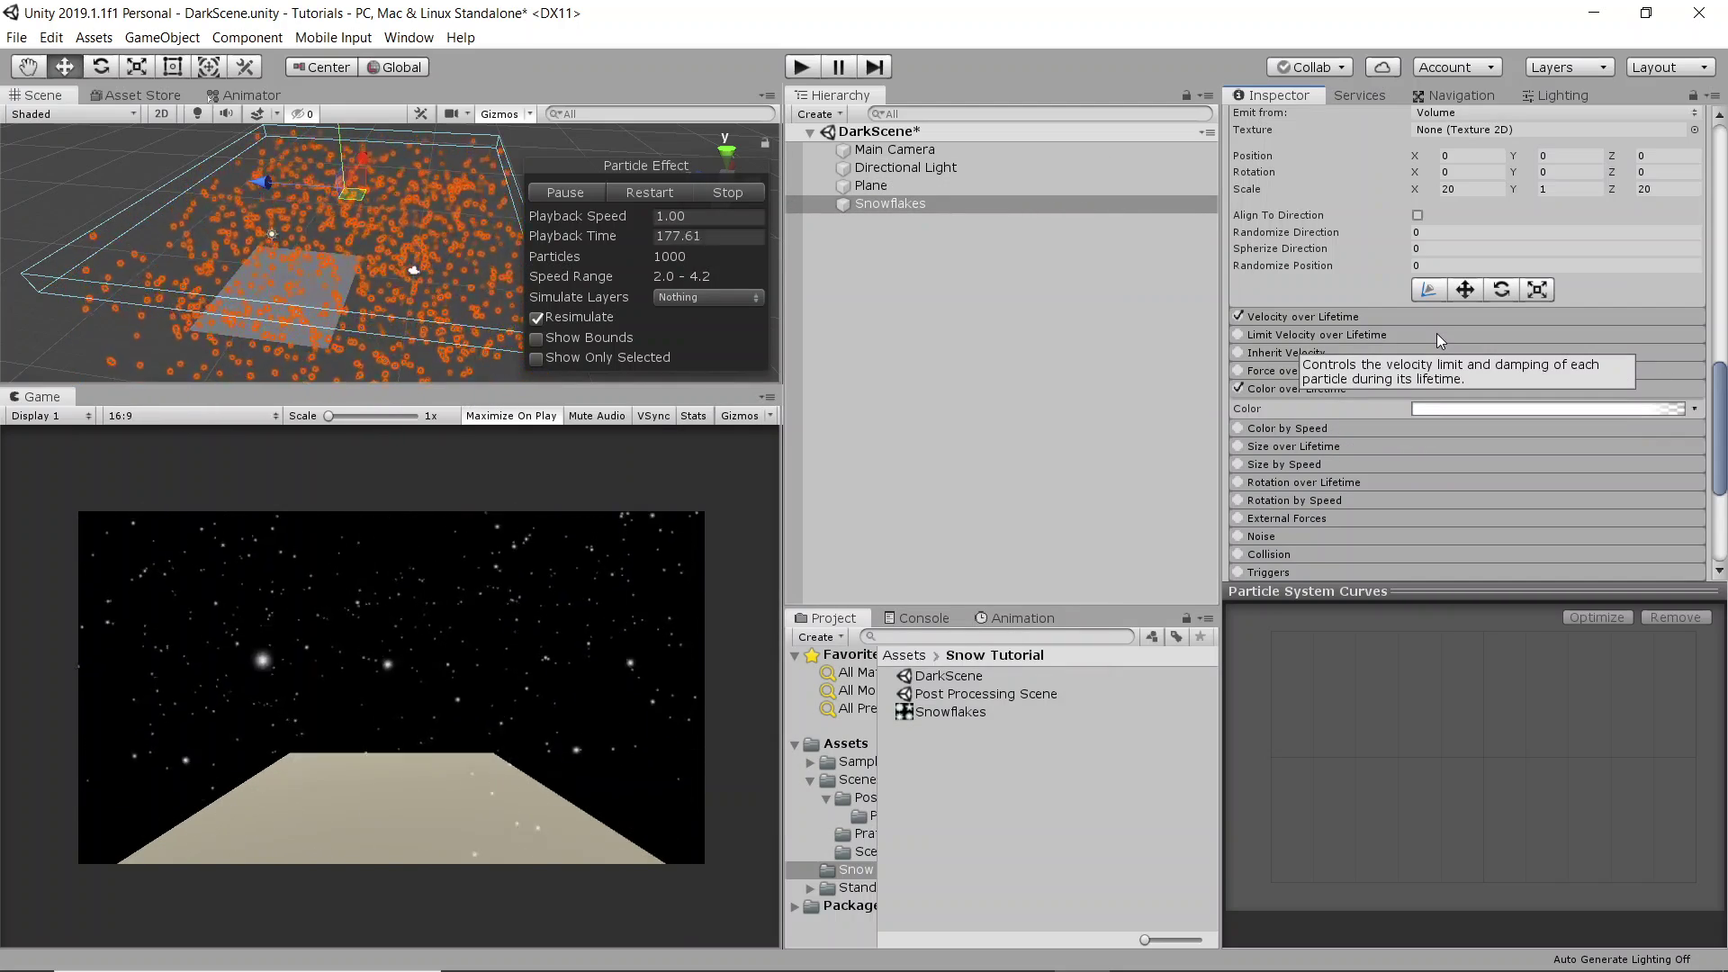
# - Enable the Noise module with Strength 0.2, then collapse it
pyautogui.scroll(-3, 1314, 360)
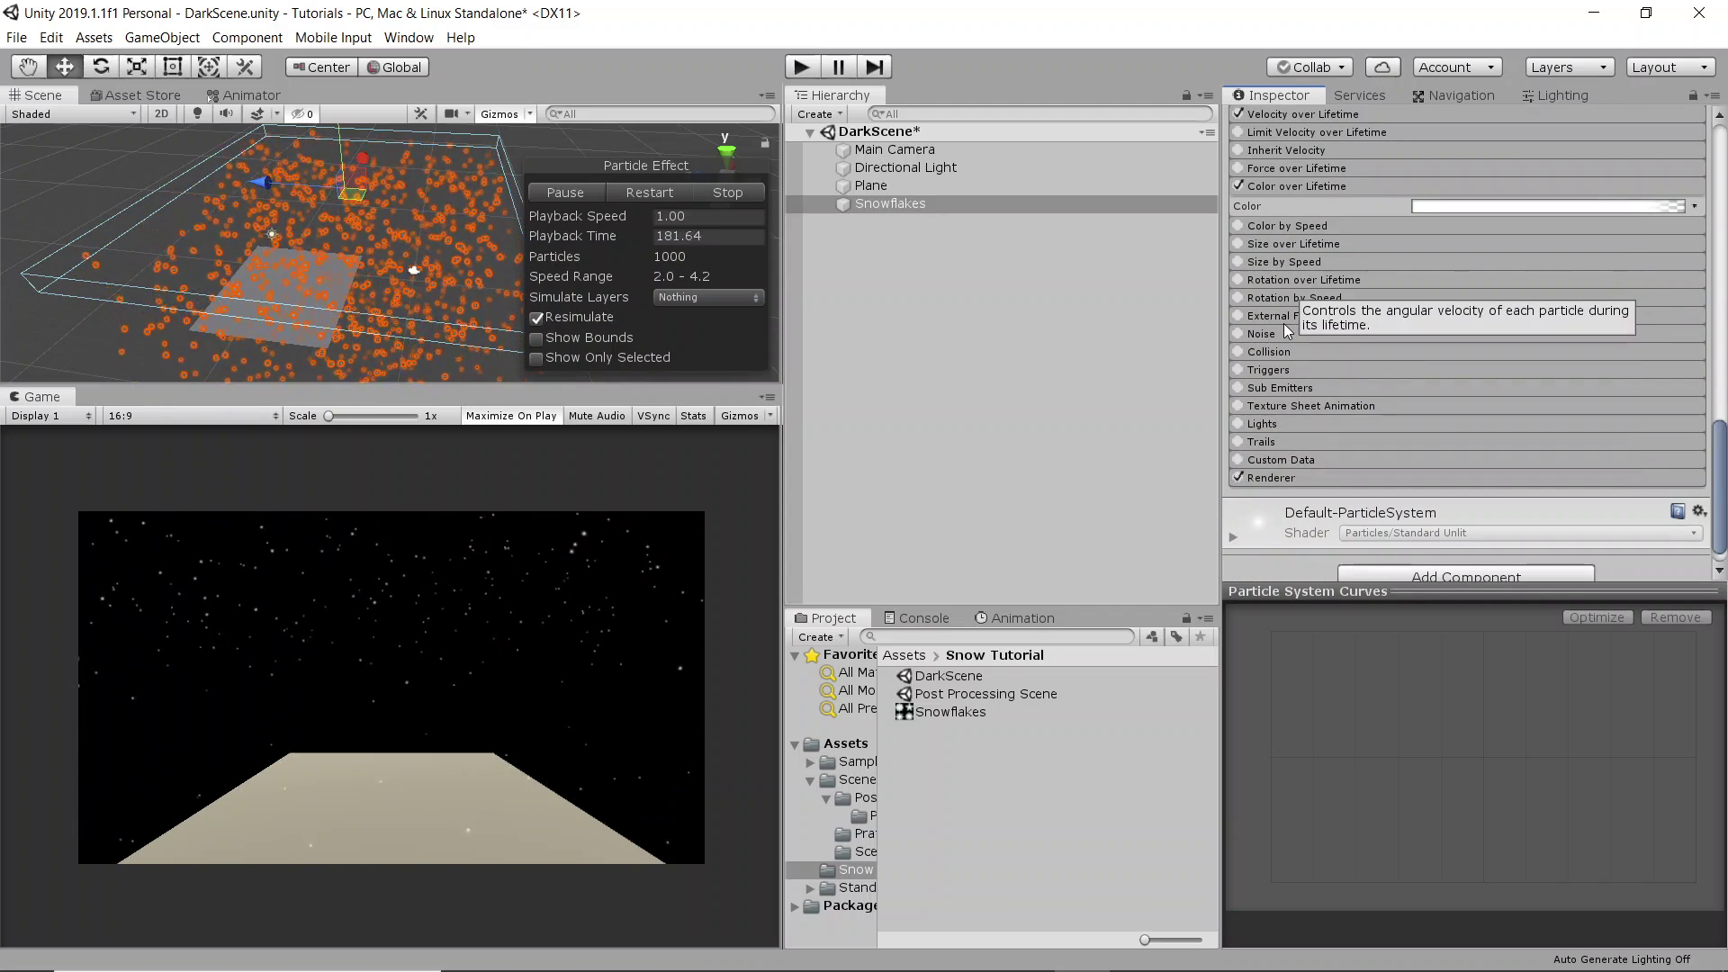
pyautogui.click(1247, 334)
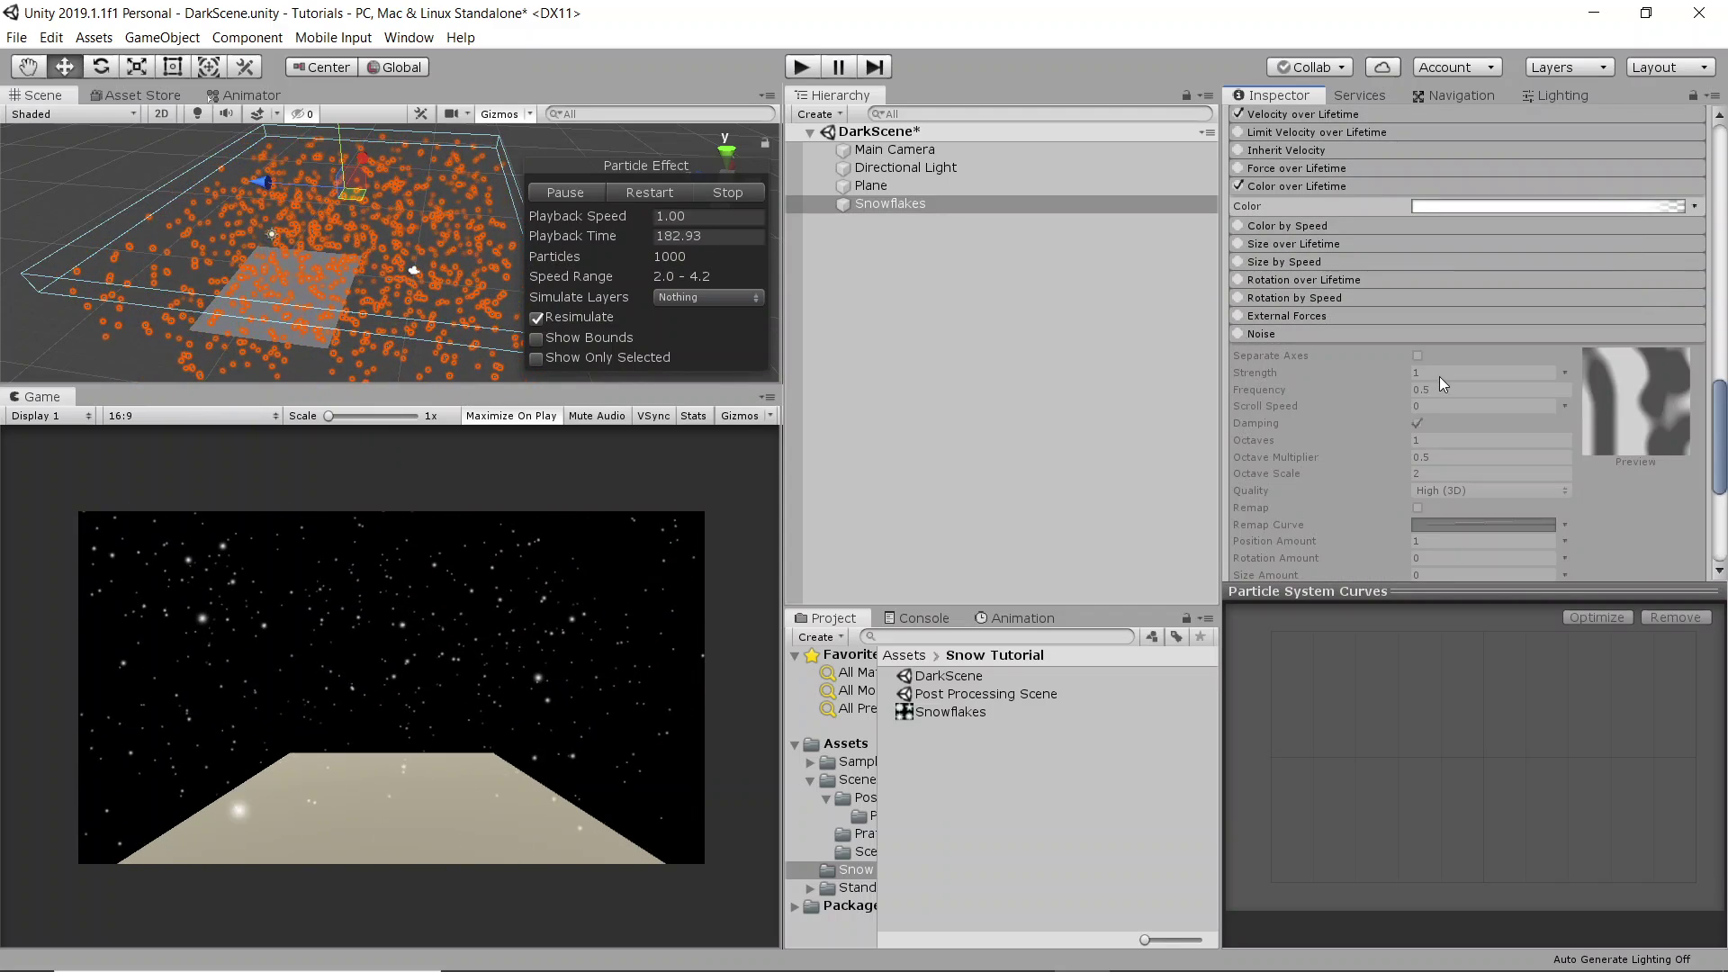
pyautogui.click(1238, 334)
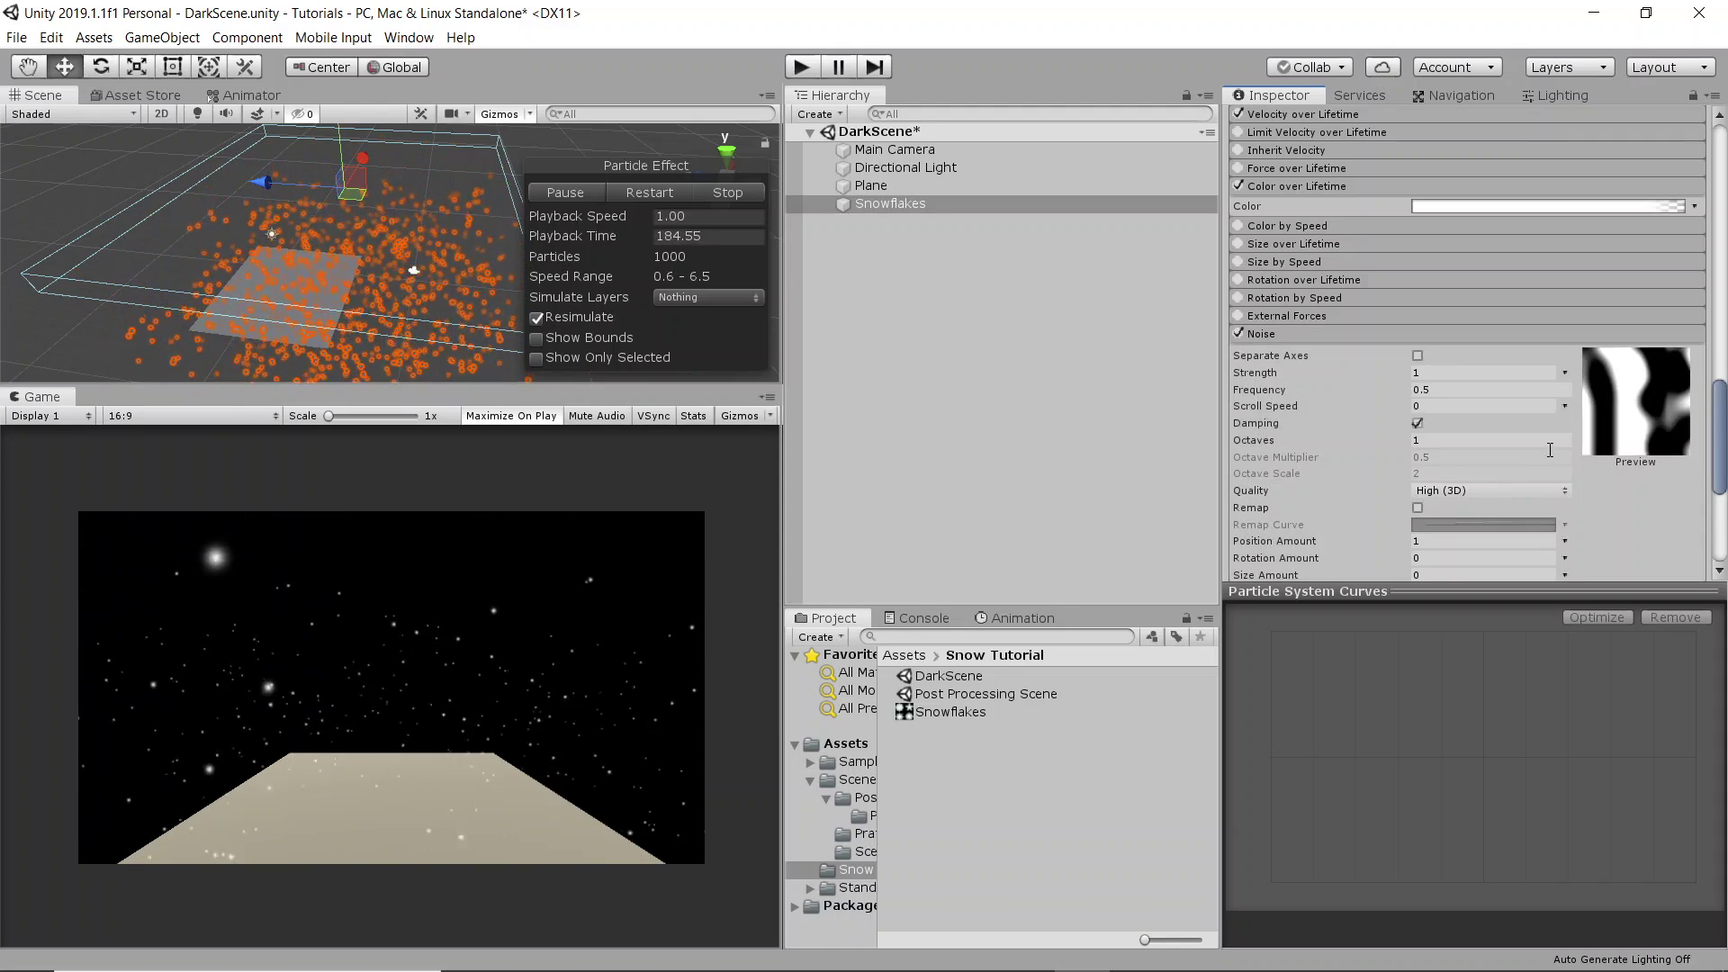
pyautogui.click(1483, 371)
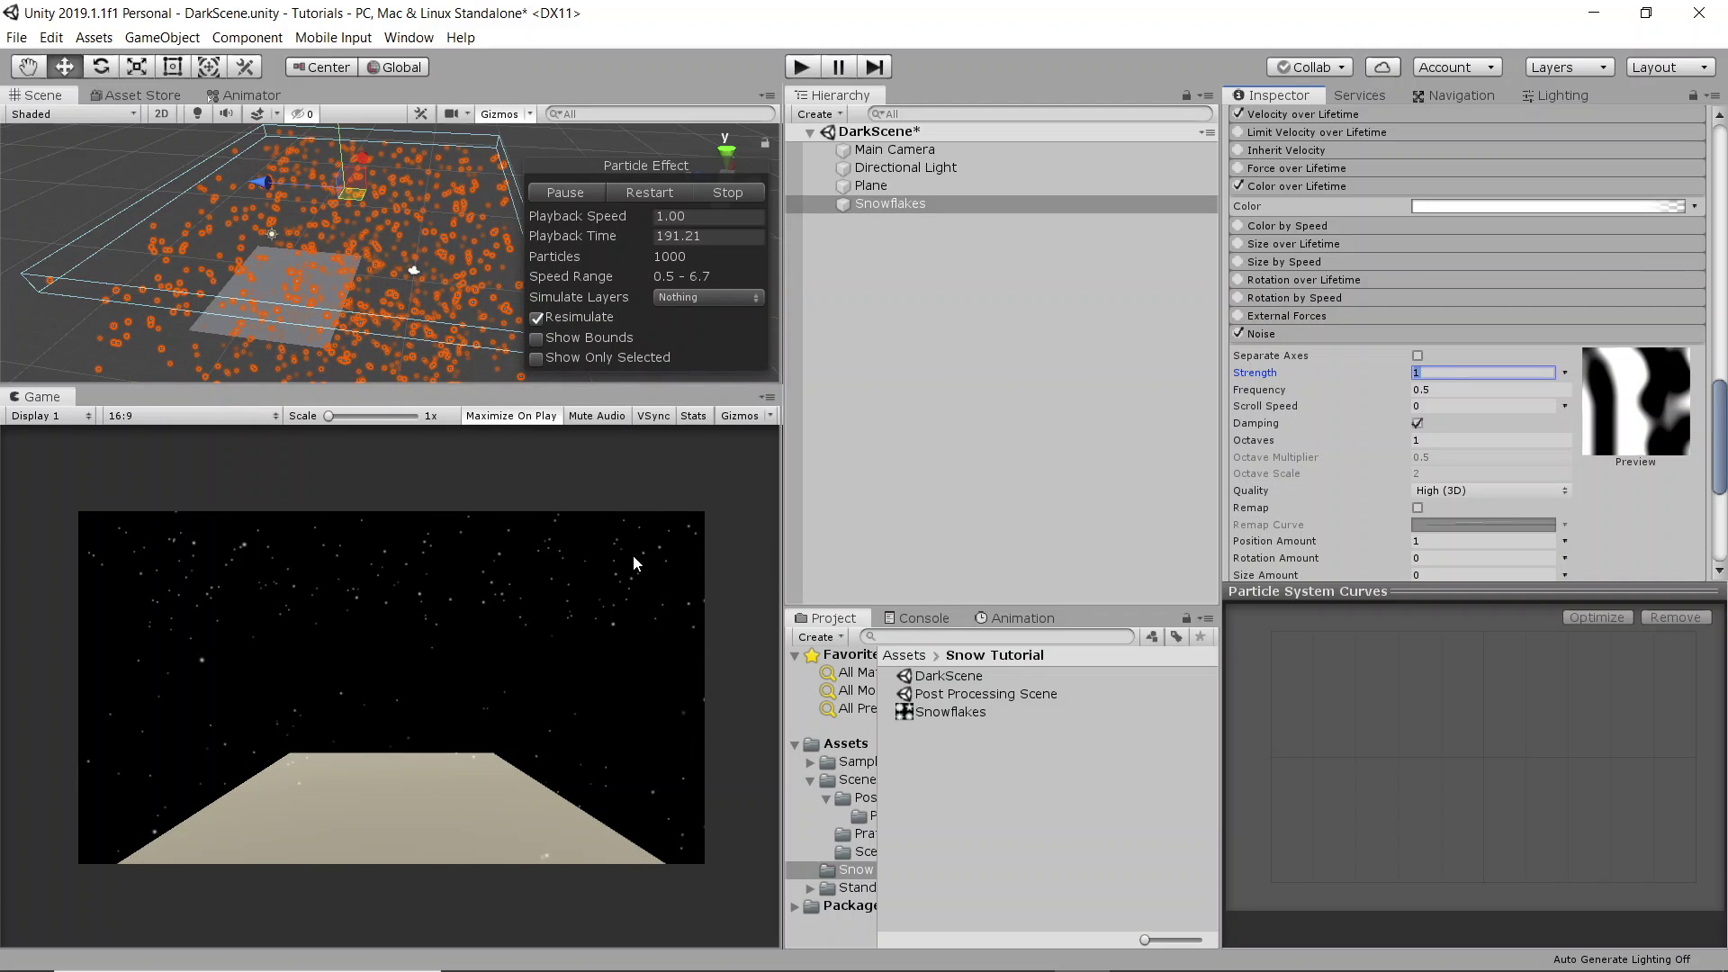
pyautogui.write('.')
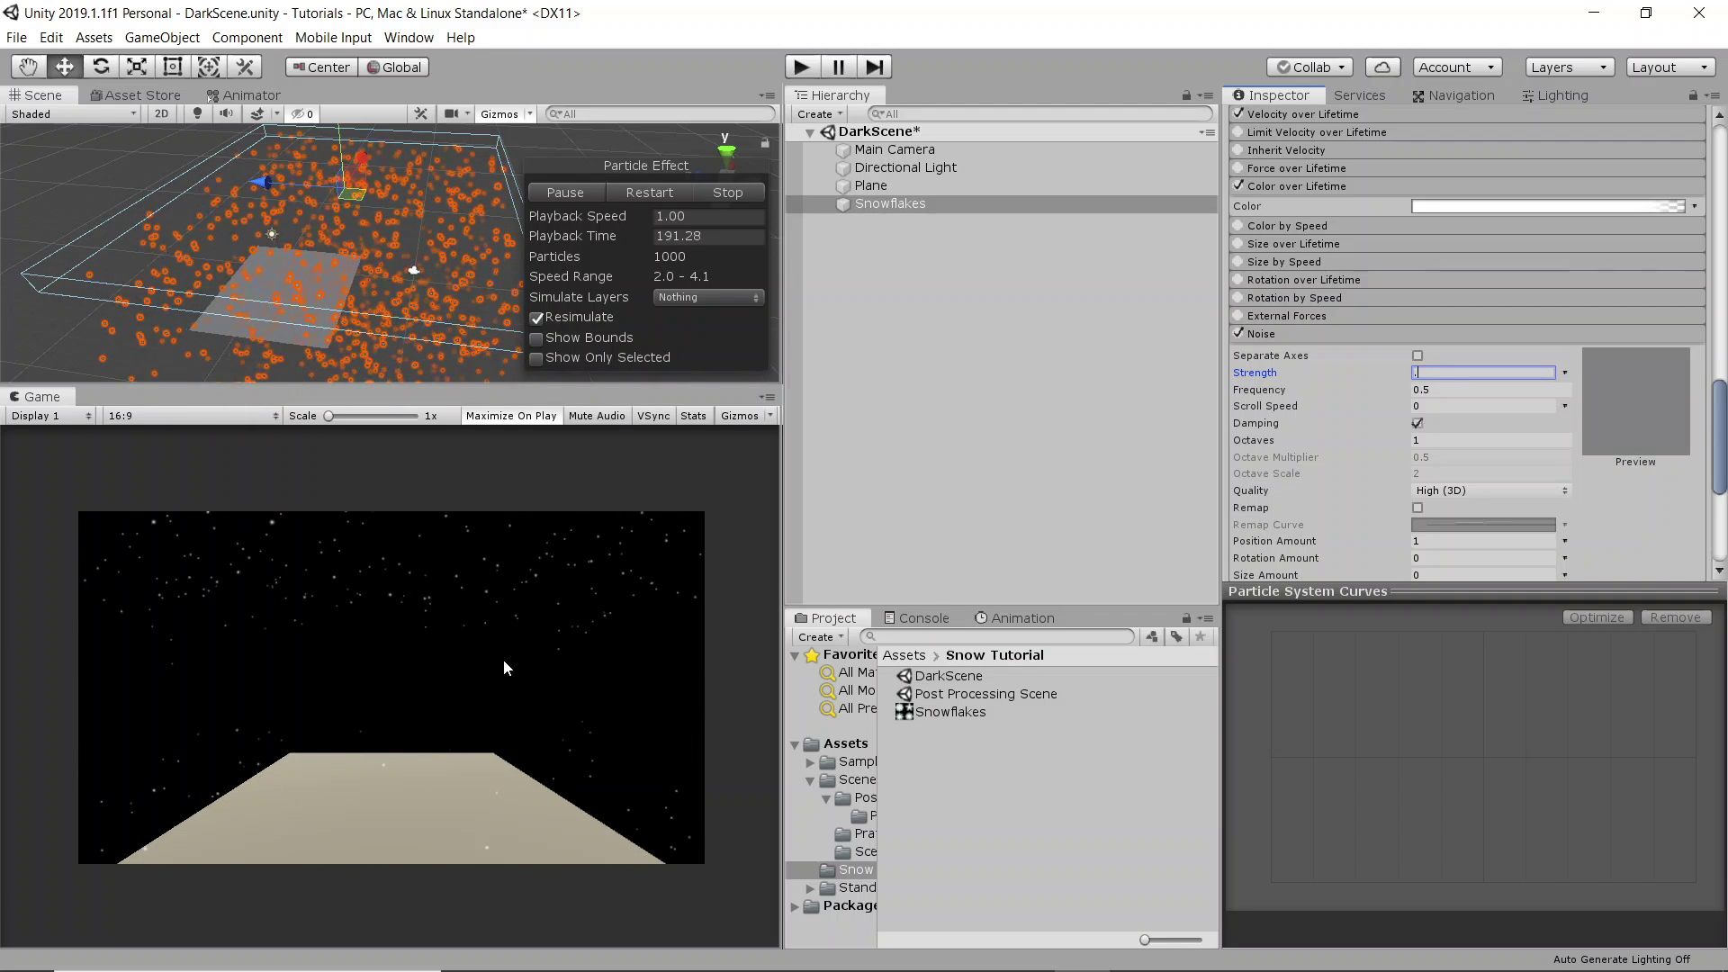
pyautogui.write('2')
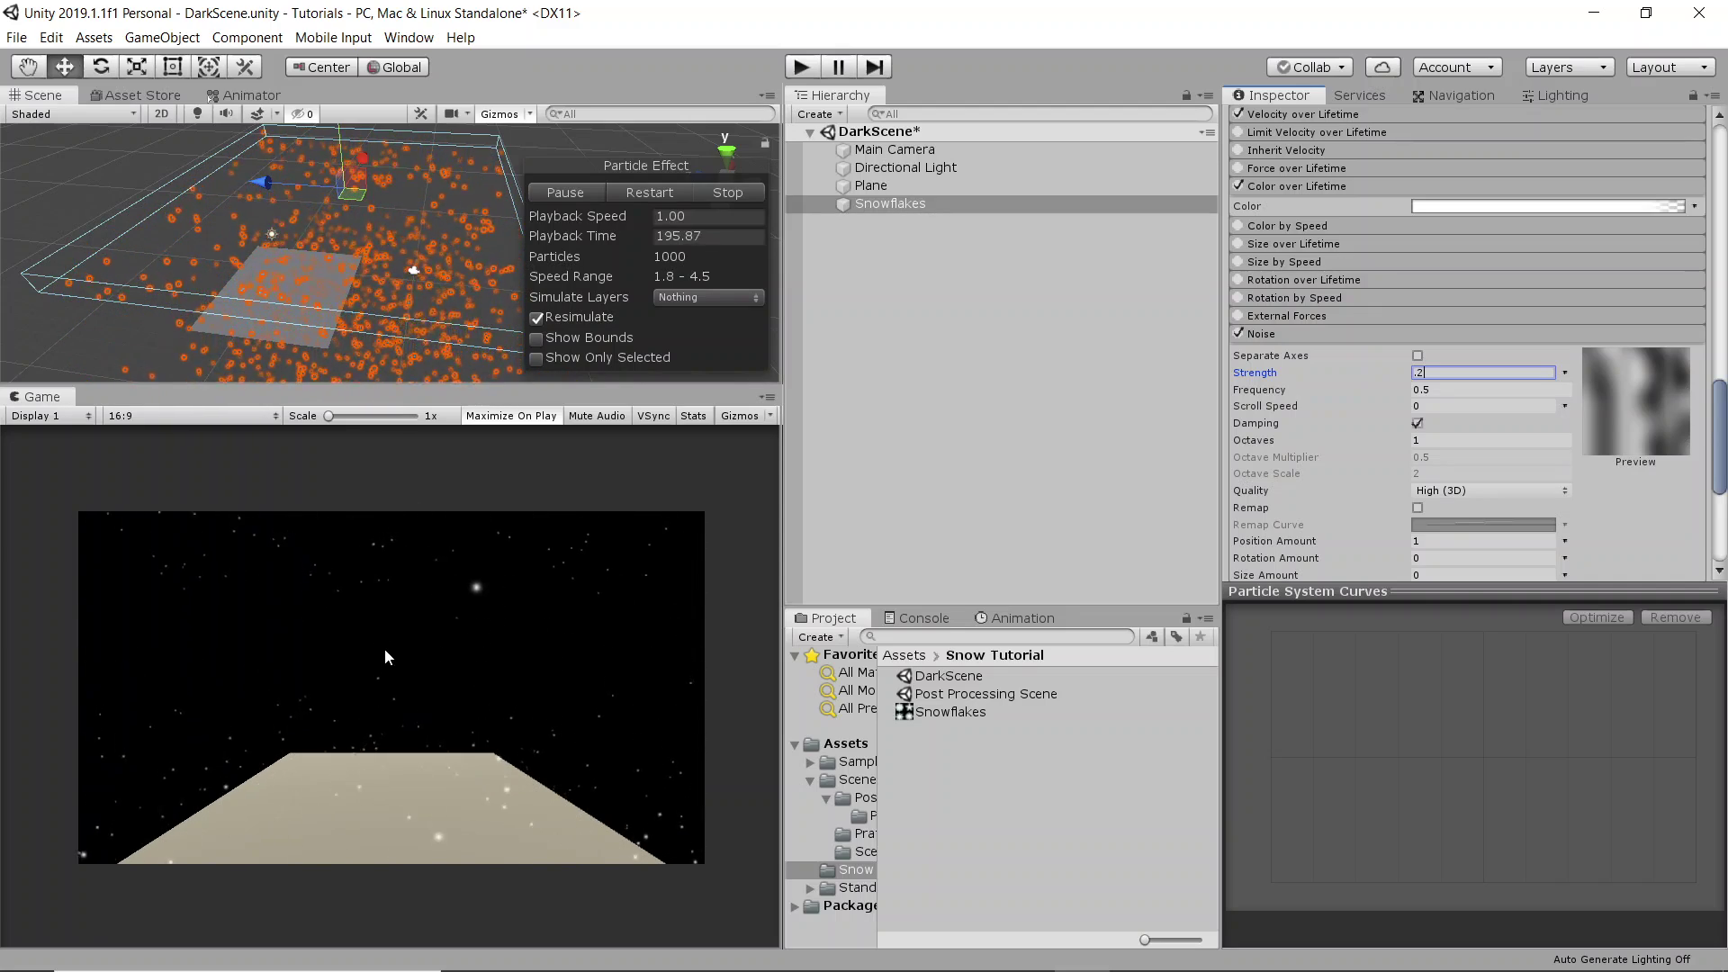
pyautogui.click(1284, 337)
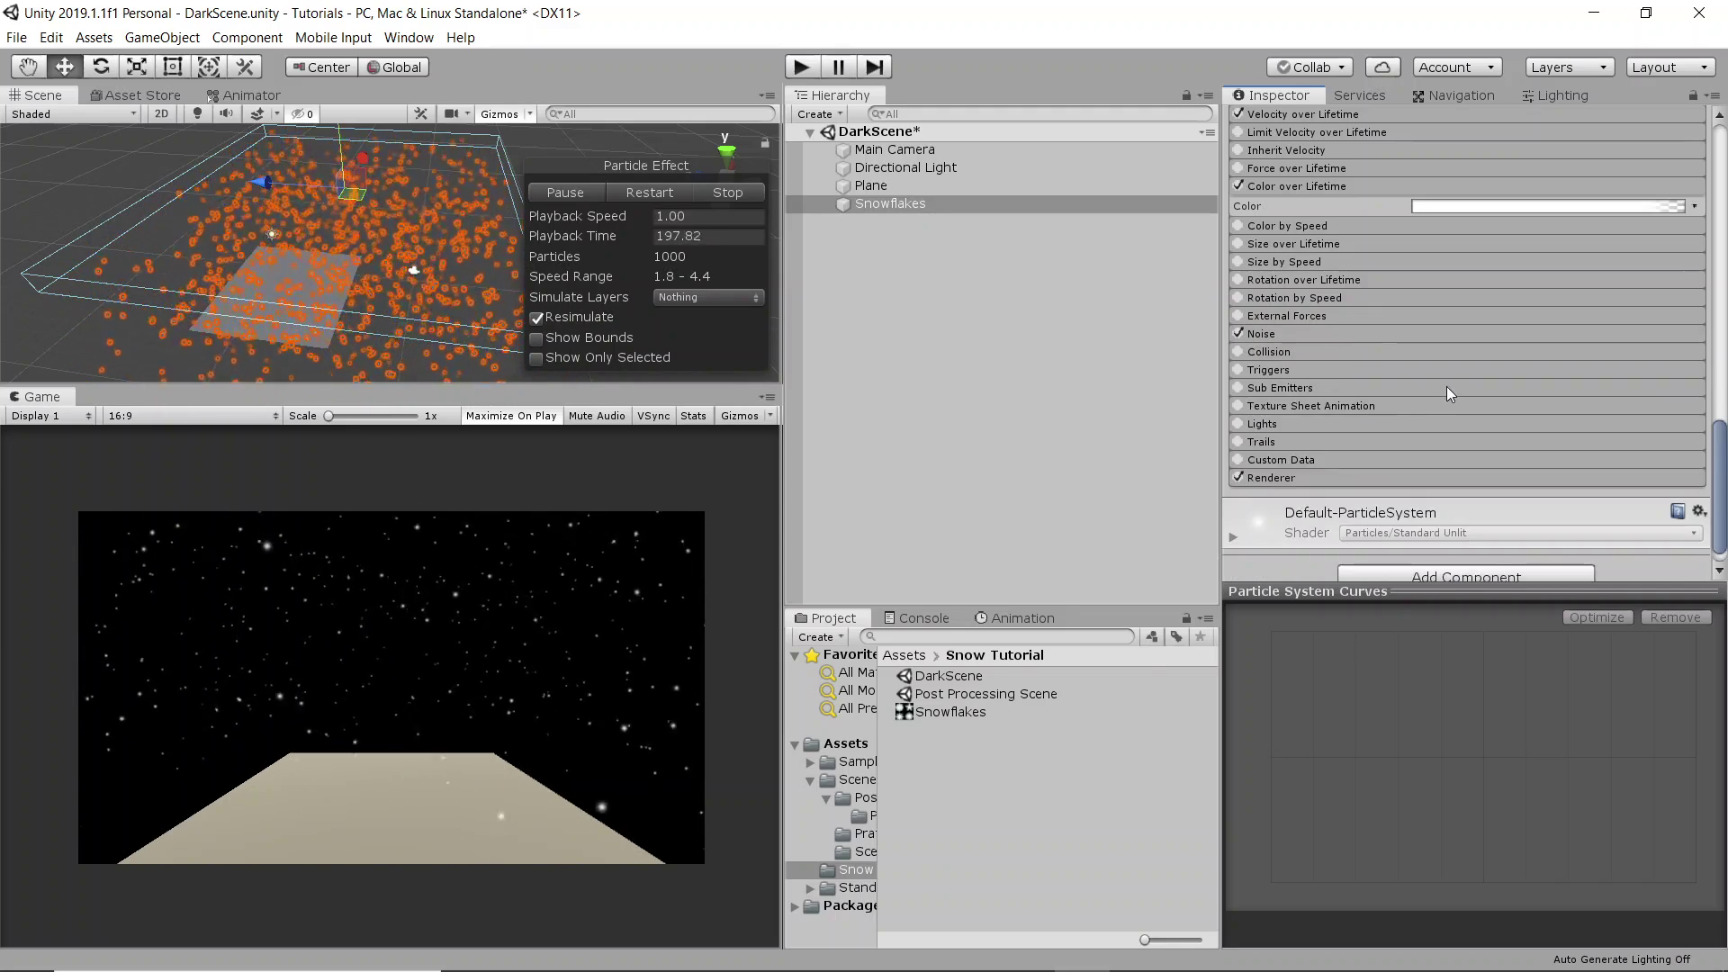
# - Enable the Collision module with World collision type
pyautogui.click(1300, 354)
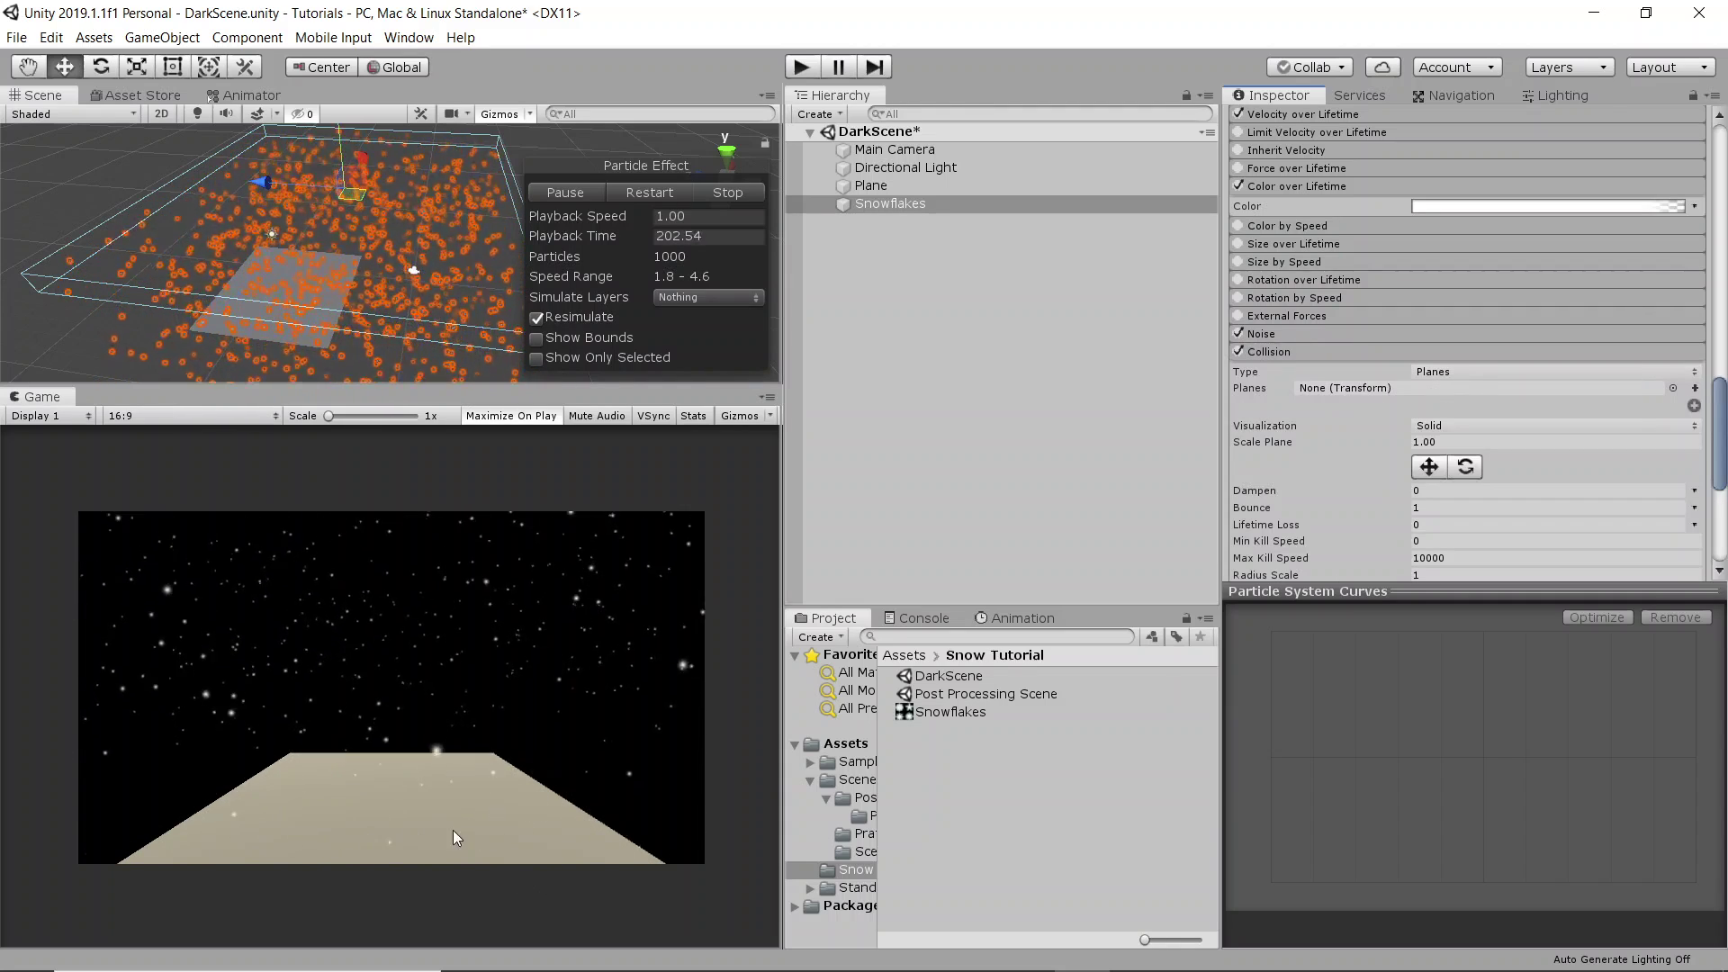
pyautogui.click(1492, 376)
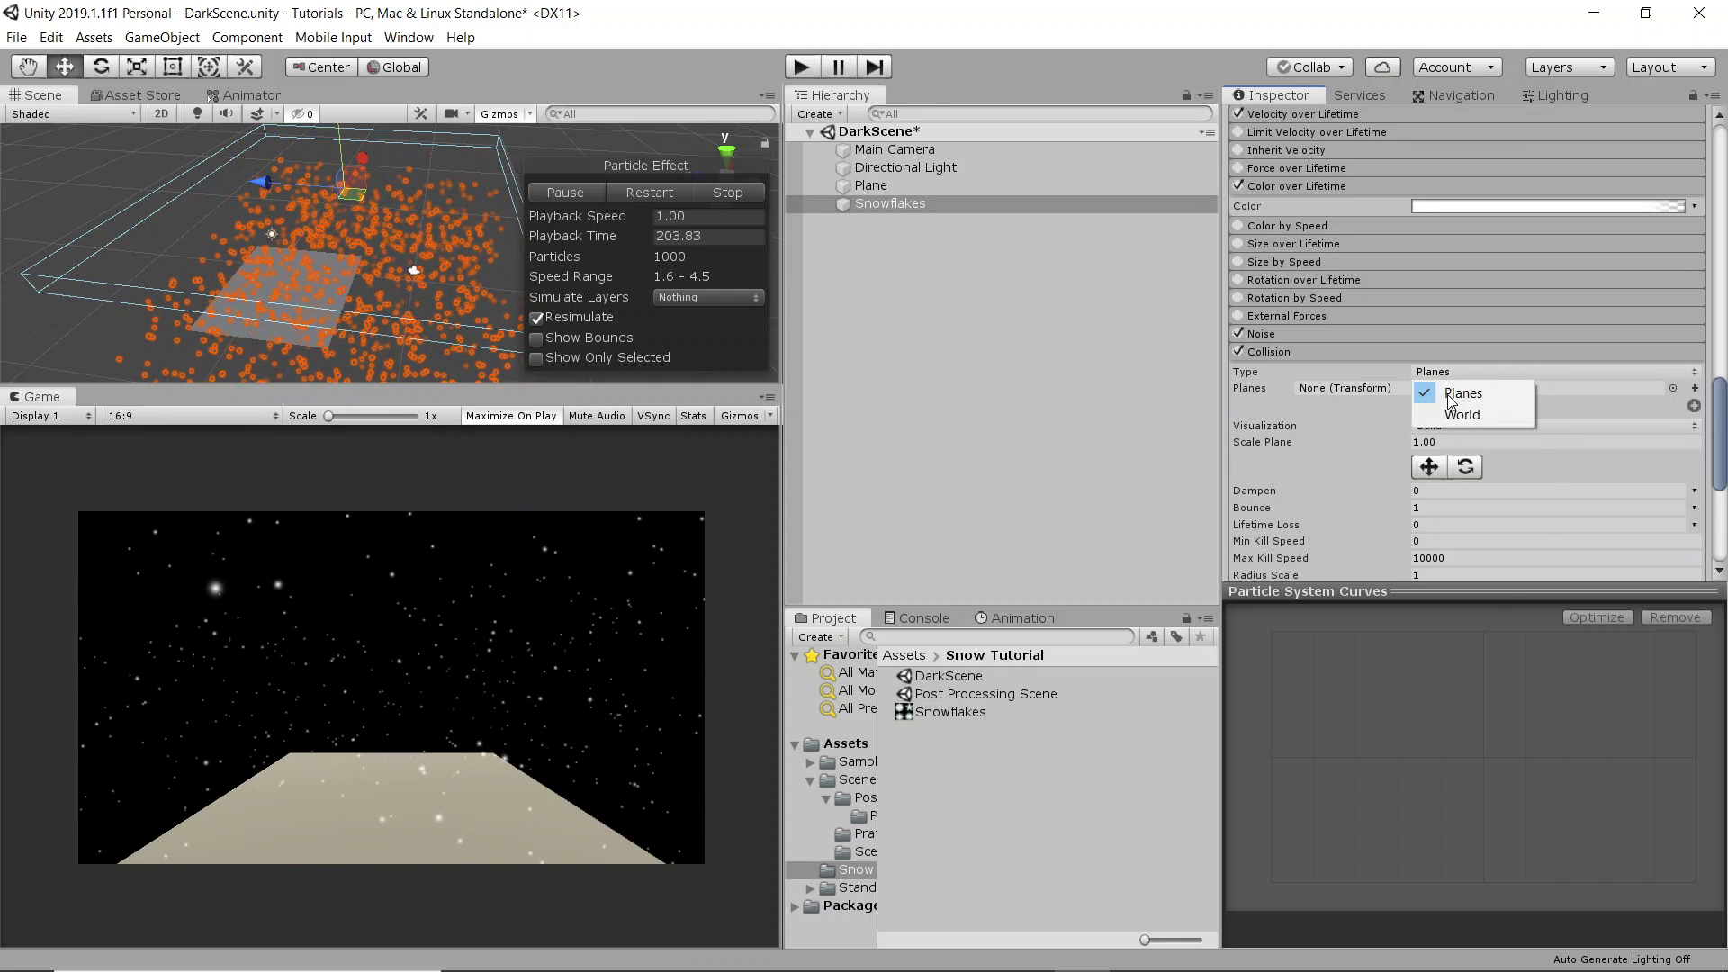
pyautogui.click(1471, 383)
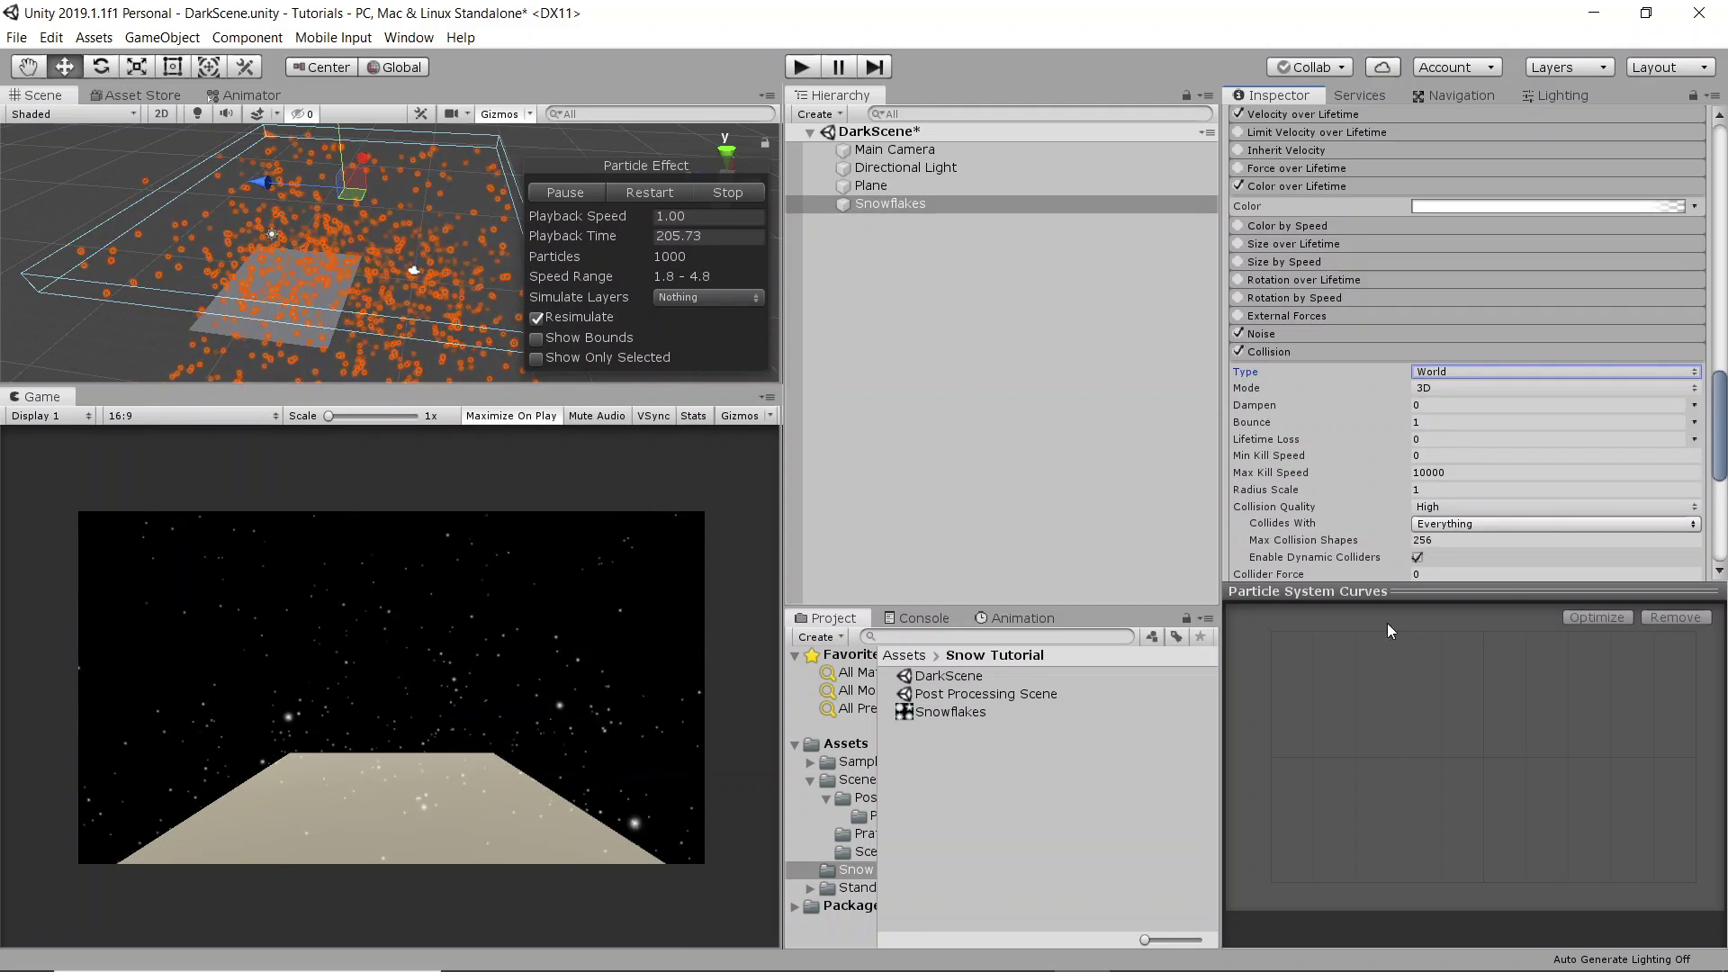
# - Set collision Bounce to 0 and Dampen to 1, and make the Game view taller
pyautogui.click(1427, 422)
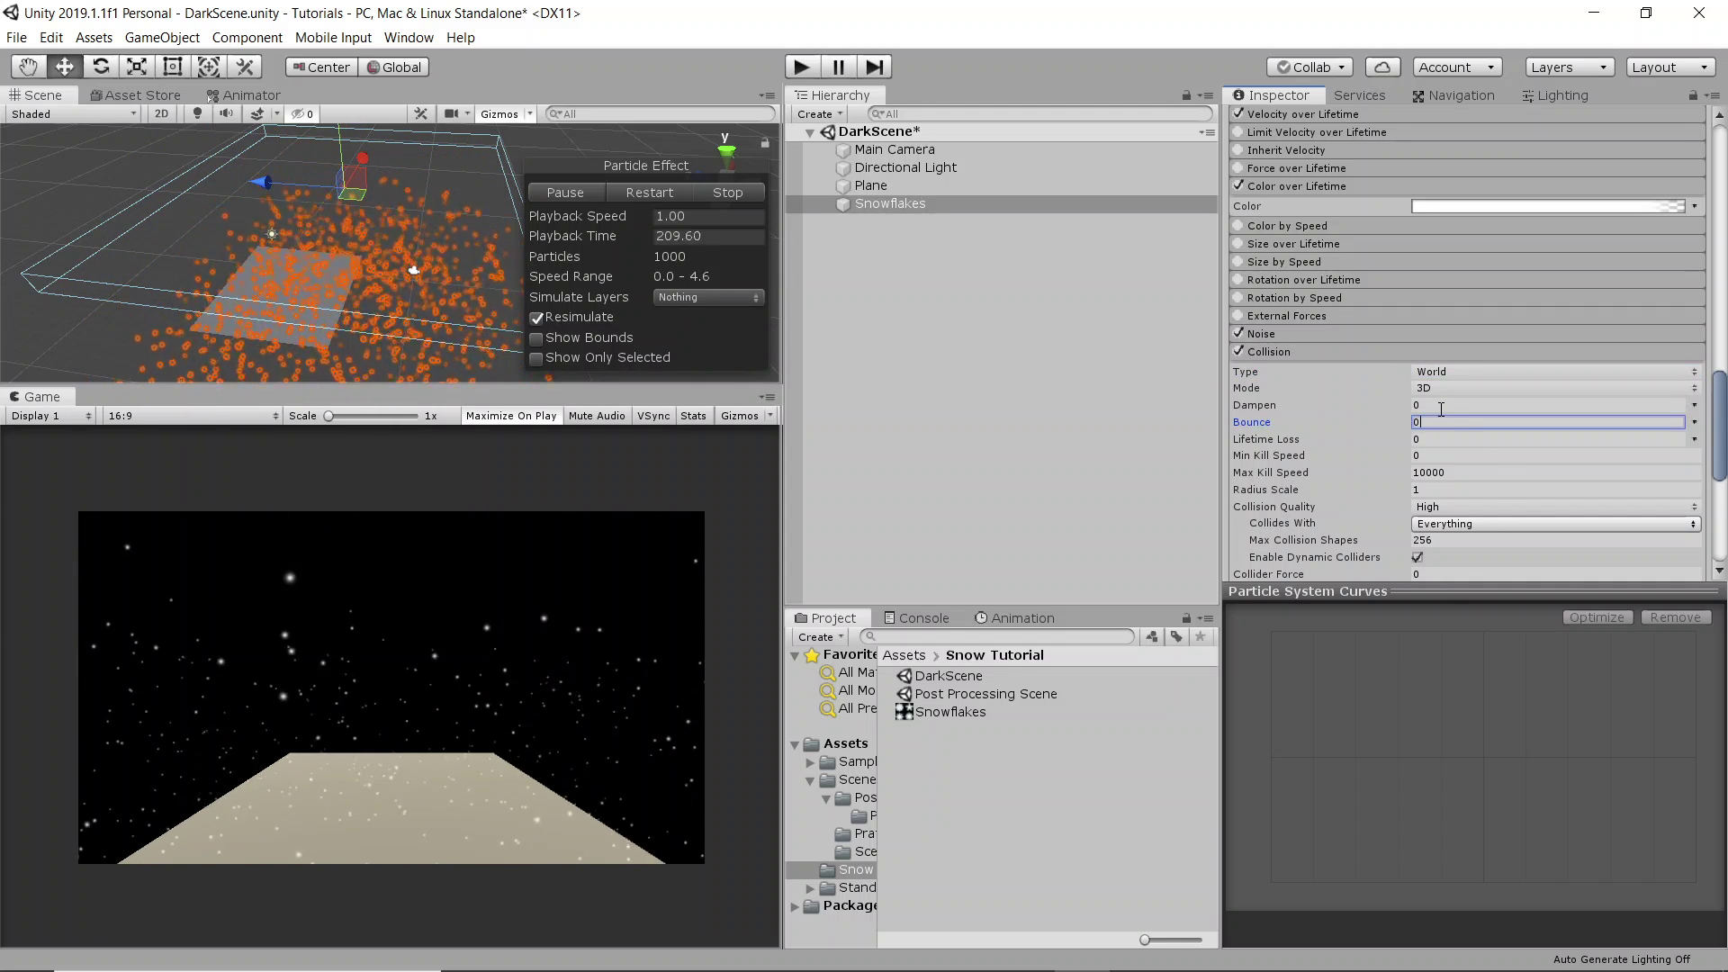
pyautogui.write('0')
pyautogui.click(1439, 405)
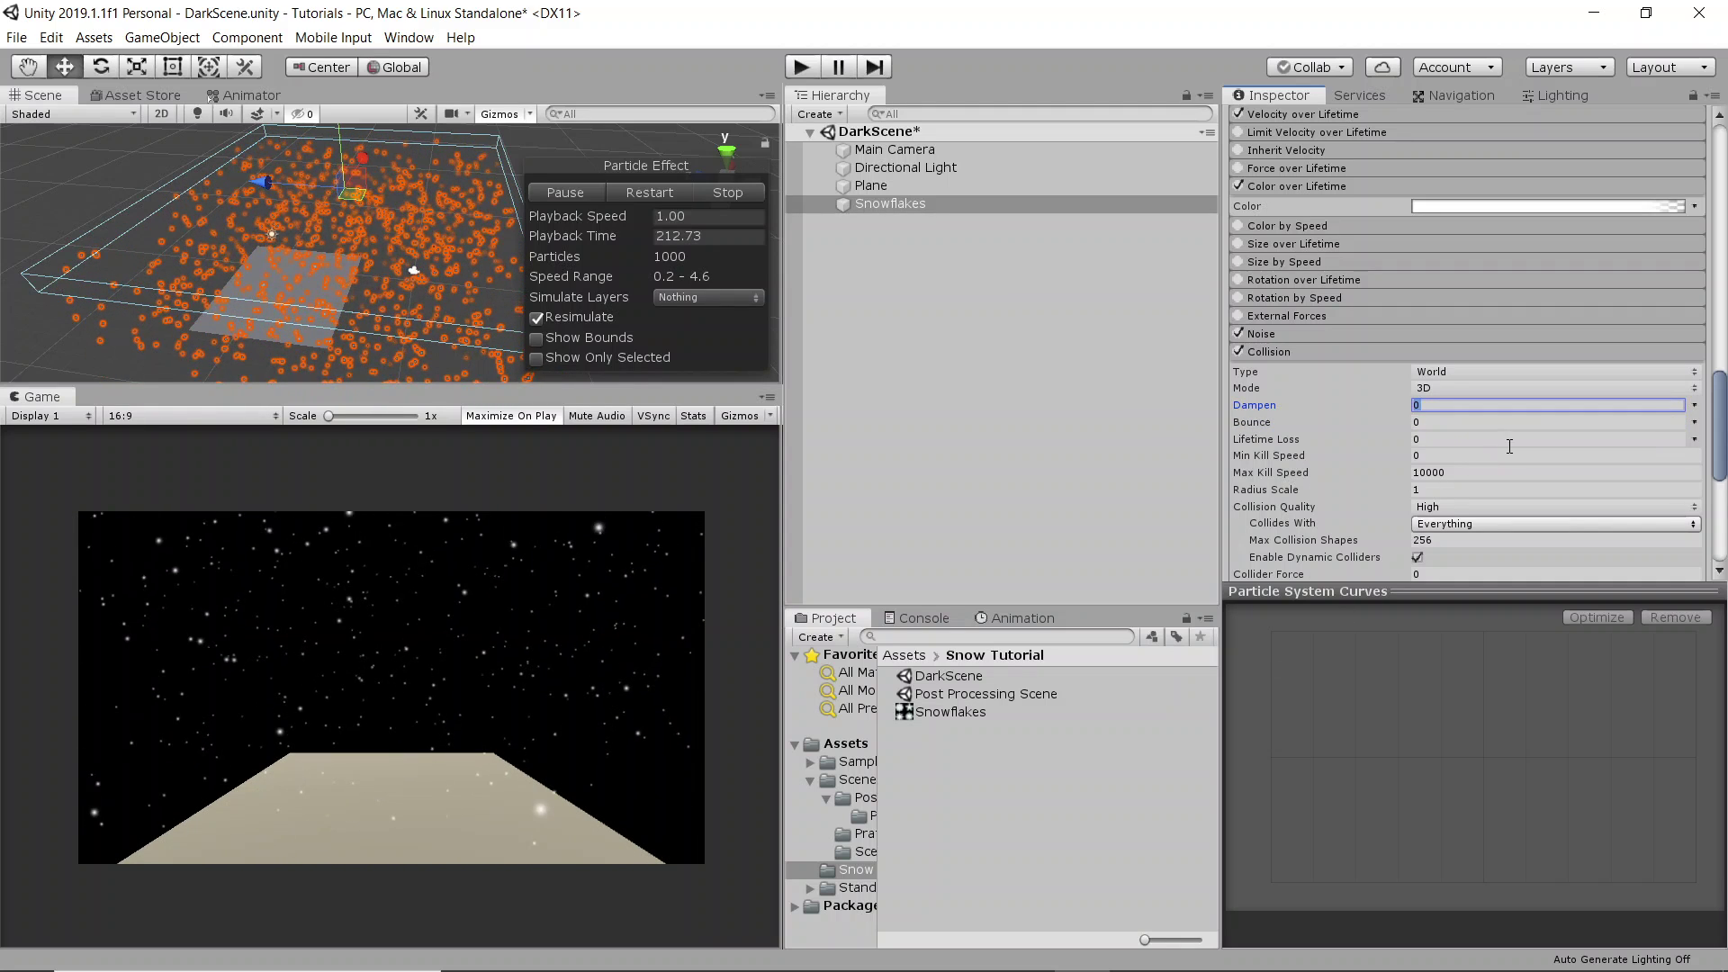
pyautogui.write('1')
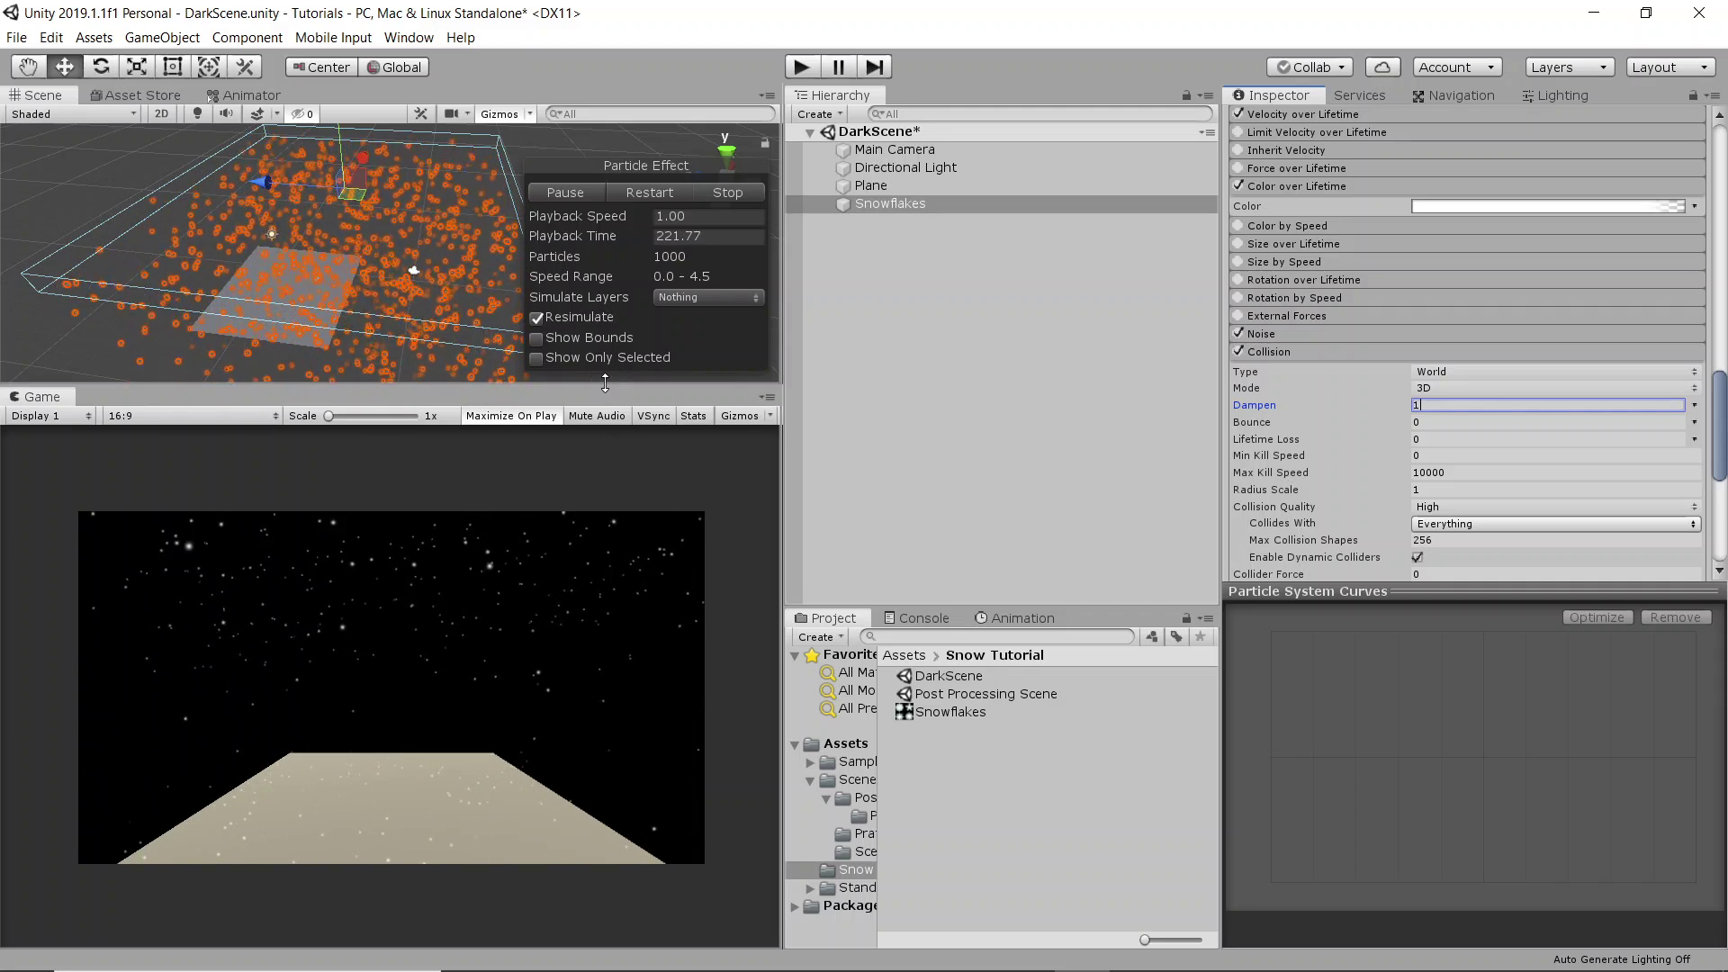
pyautogui.moveTo(607, 386); pyautogui.dragTo(608, 334)
# - Collapse the Collision module and expand Texture Sheet Animation
pyautogui.scroll(-5, 1350, 324)
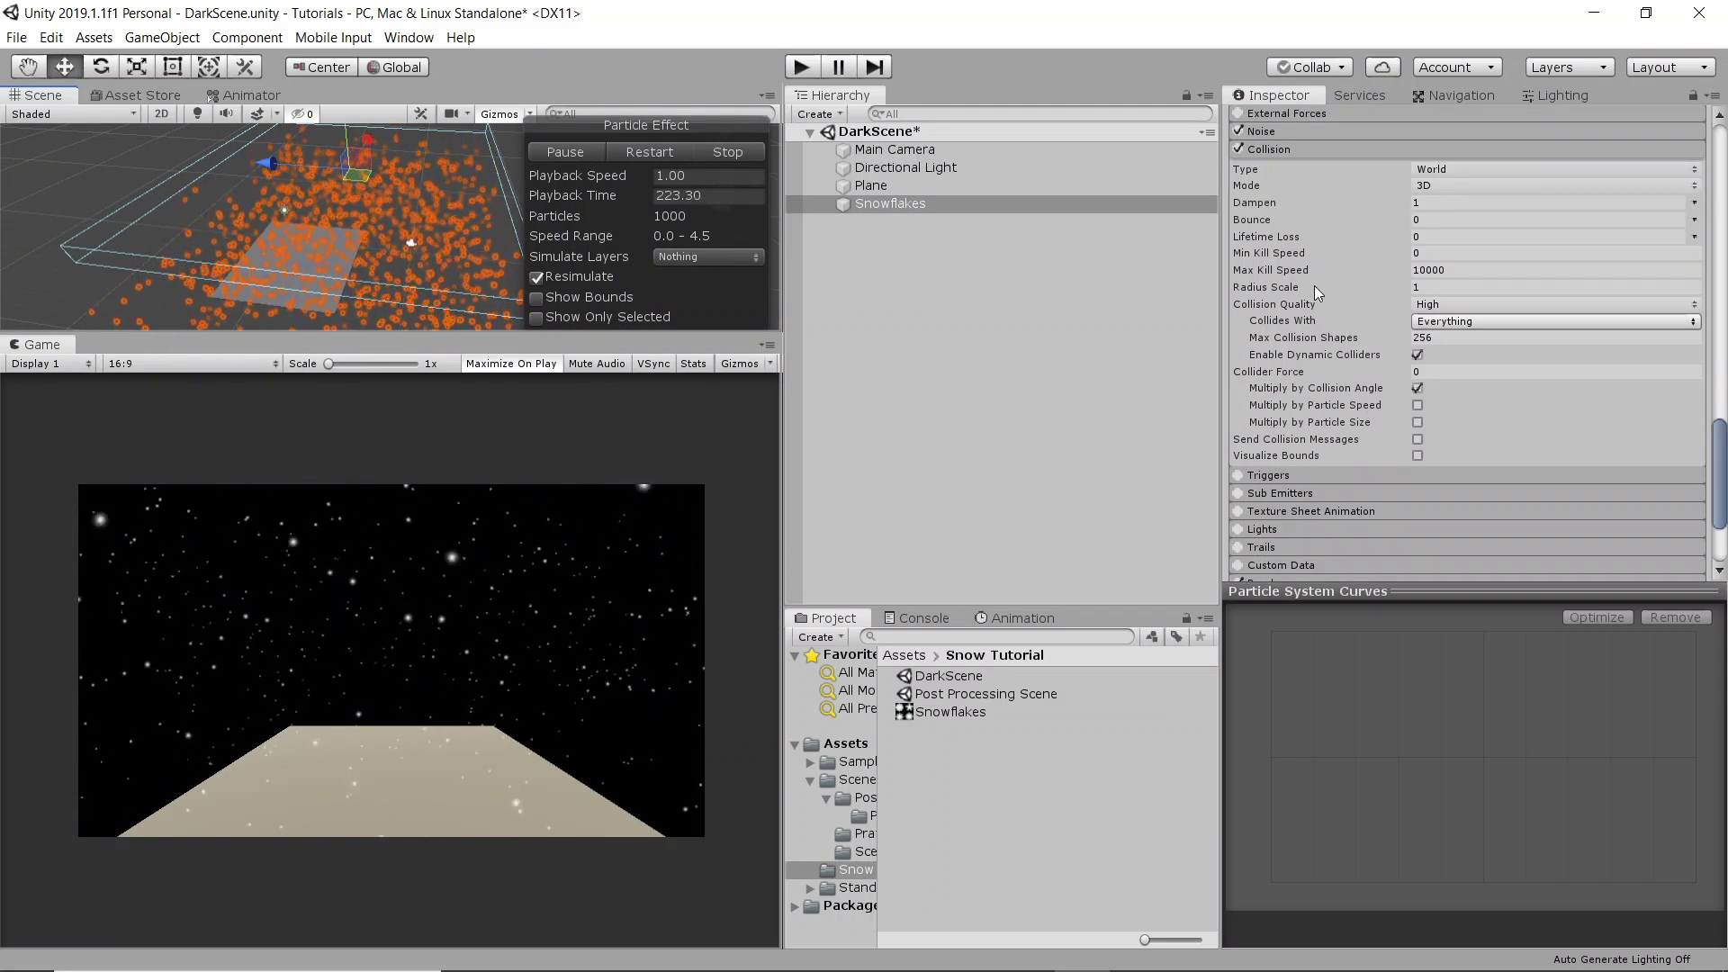
pyautogui.click(1284, 147)
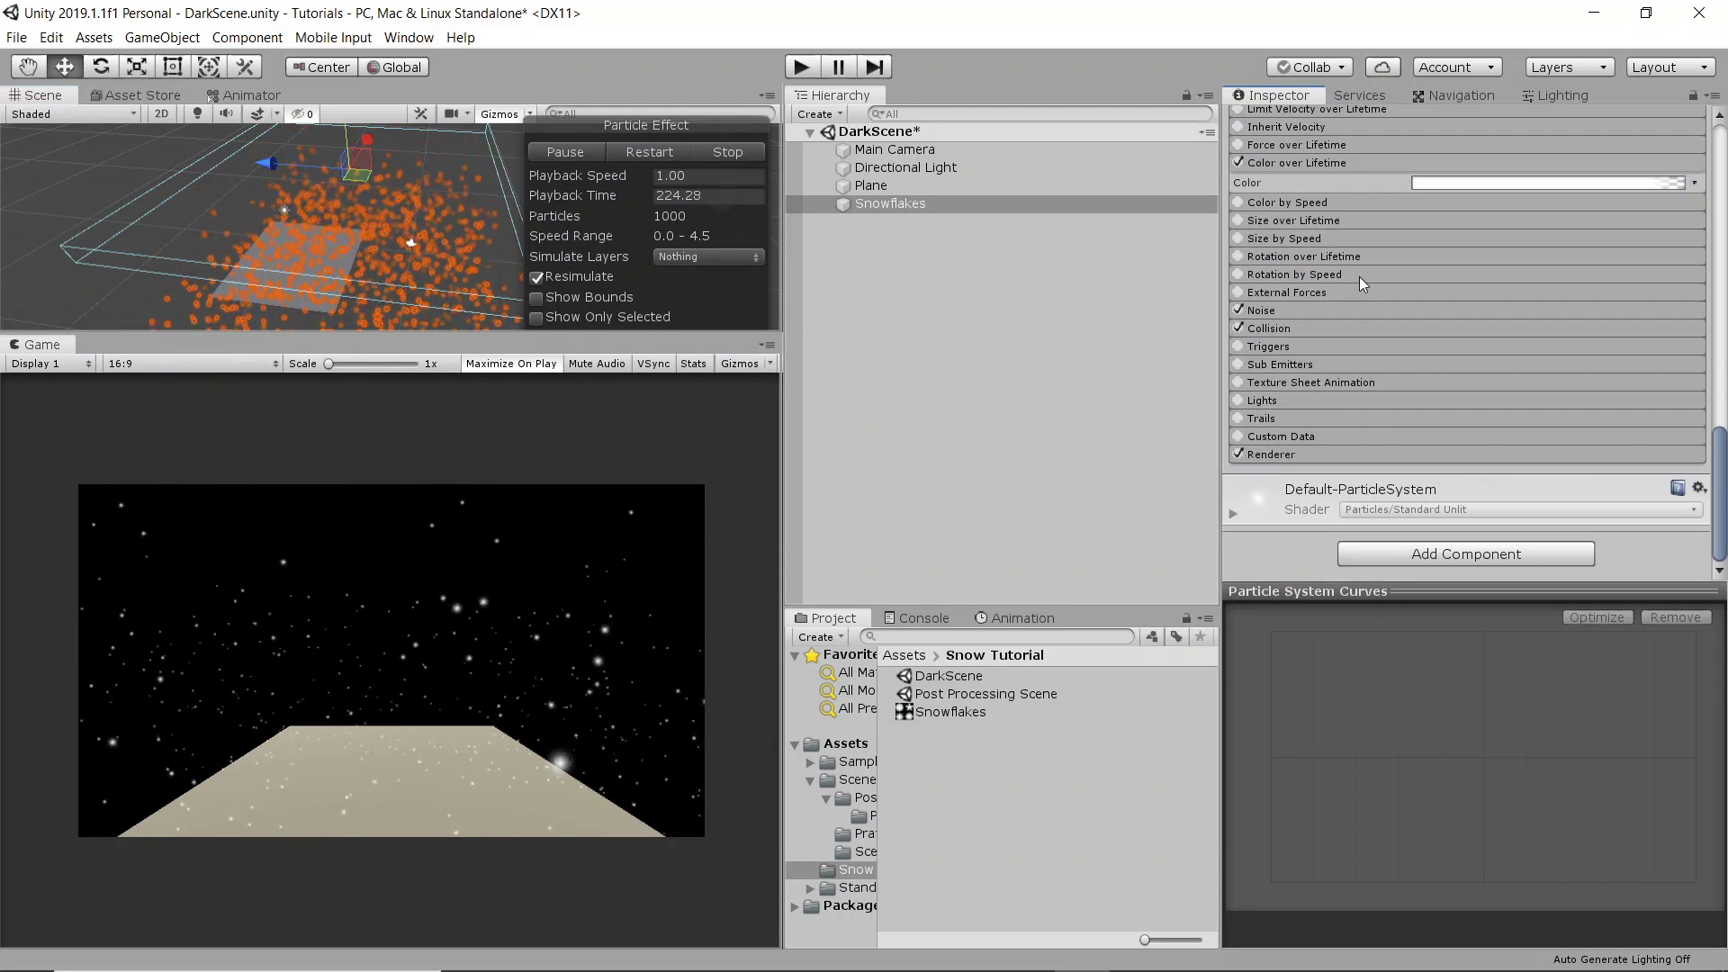
pyautogui.click(1277, 382)
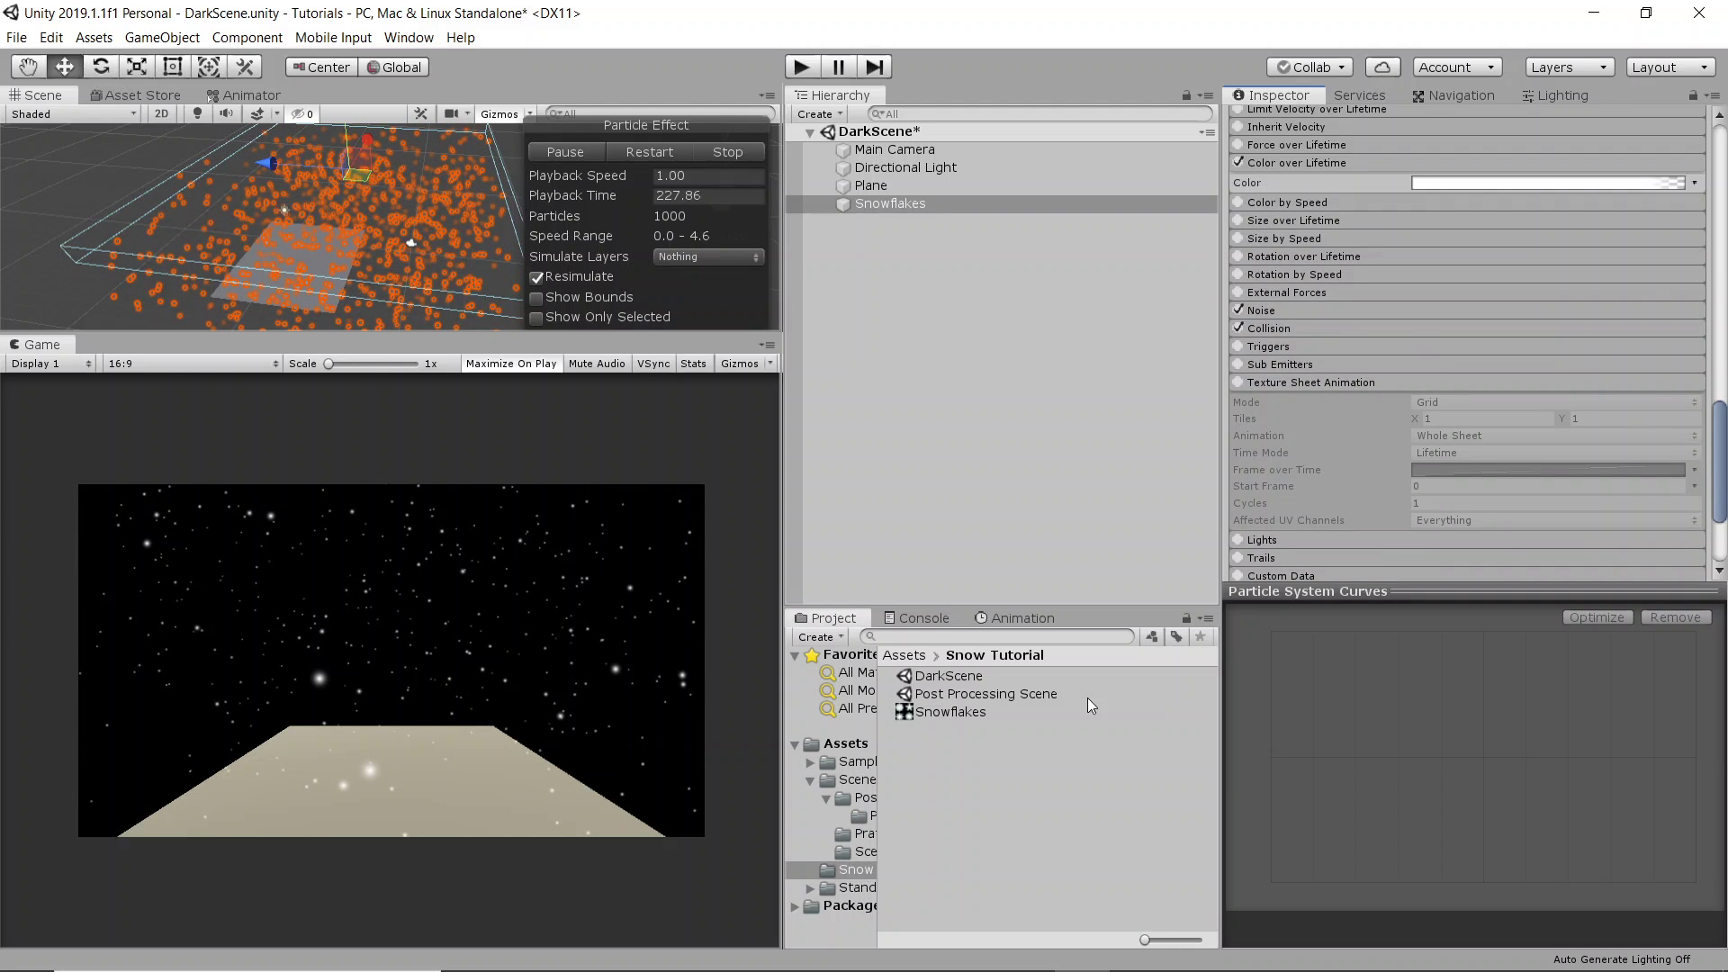
# - Inspect the Snowflakes texture's 2x2 snowflake preview and import settings
pyautogui.click(954, 711)
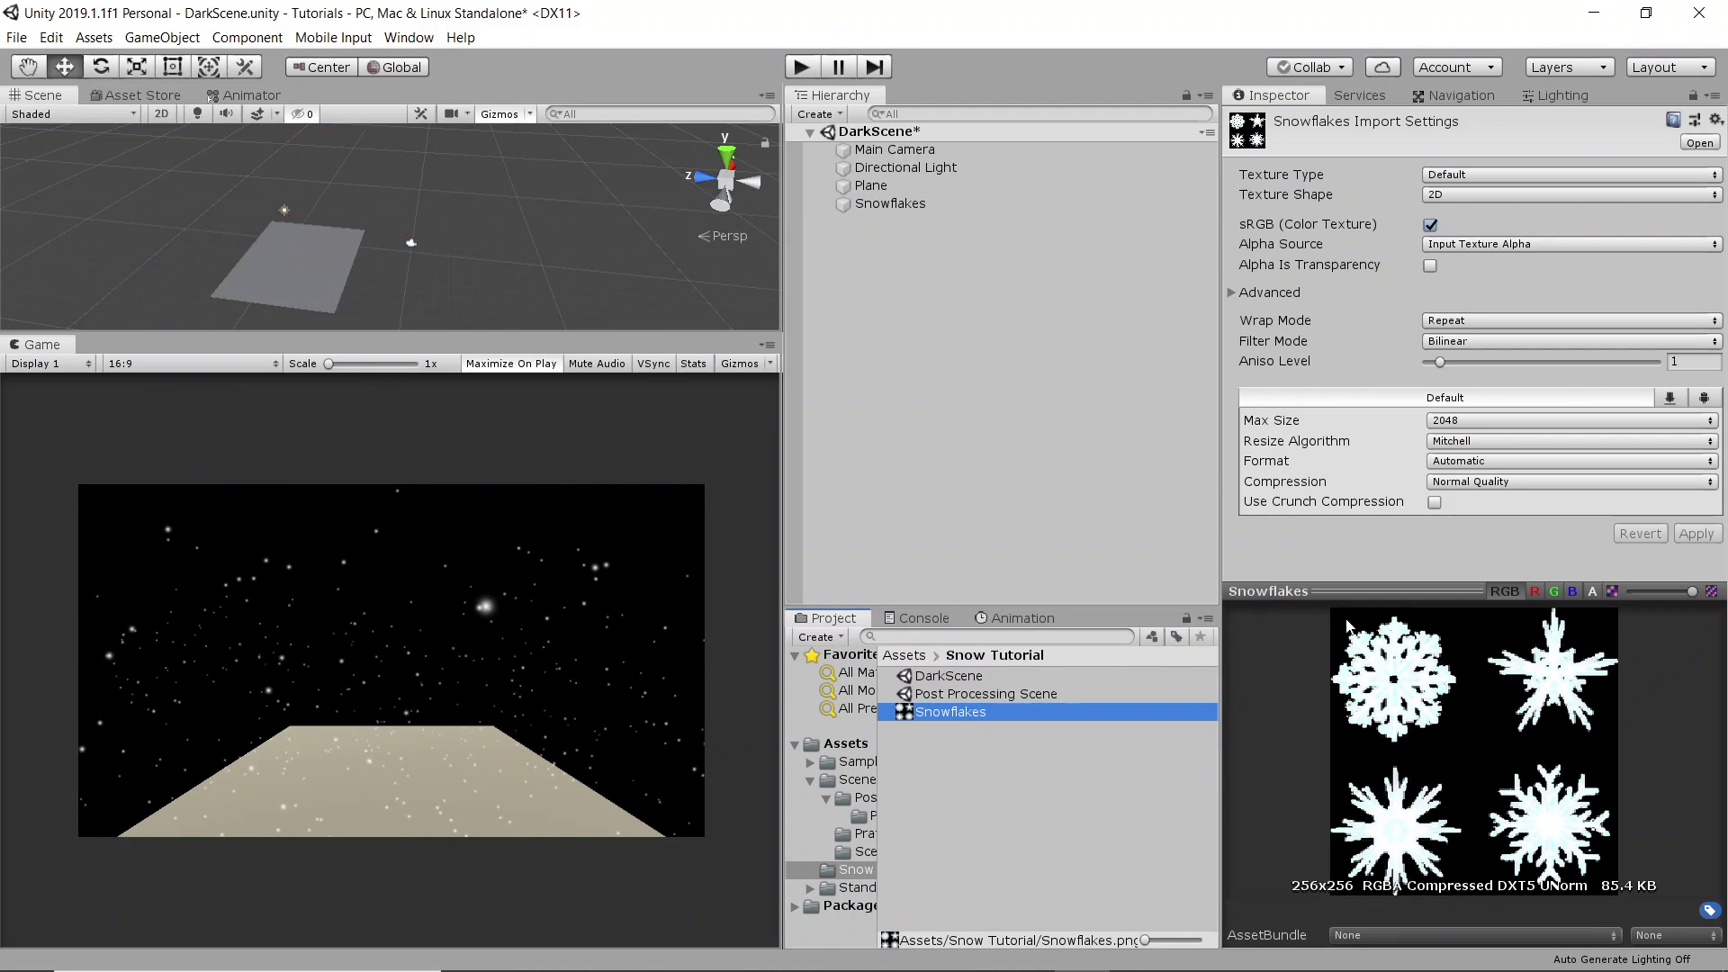
pyautogui.moveTo(1386, 592); pyautogui.dragTo(1383, 242)
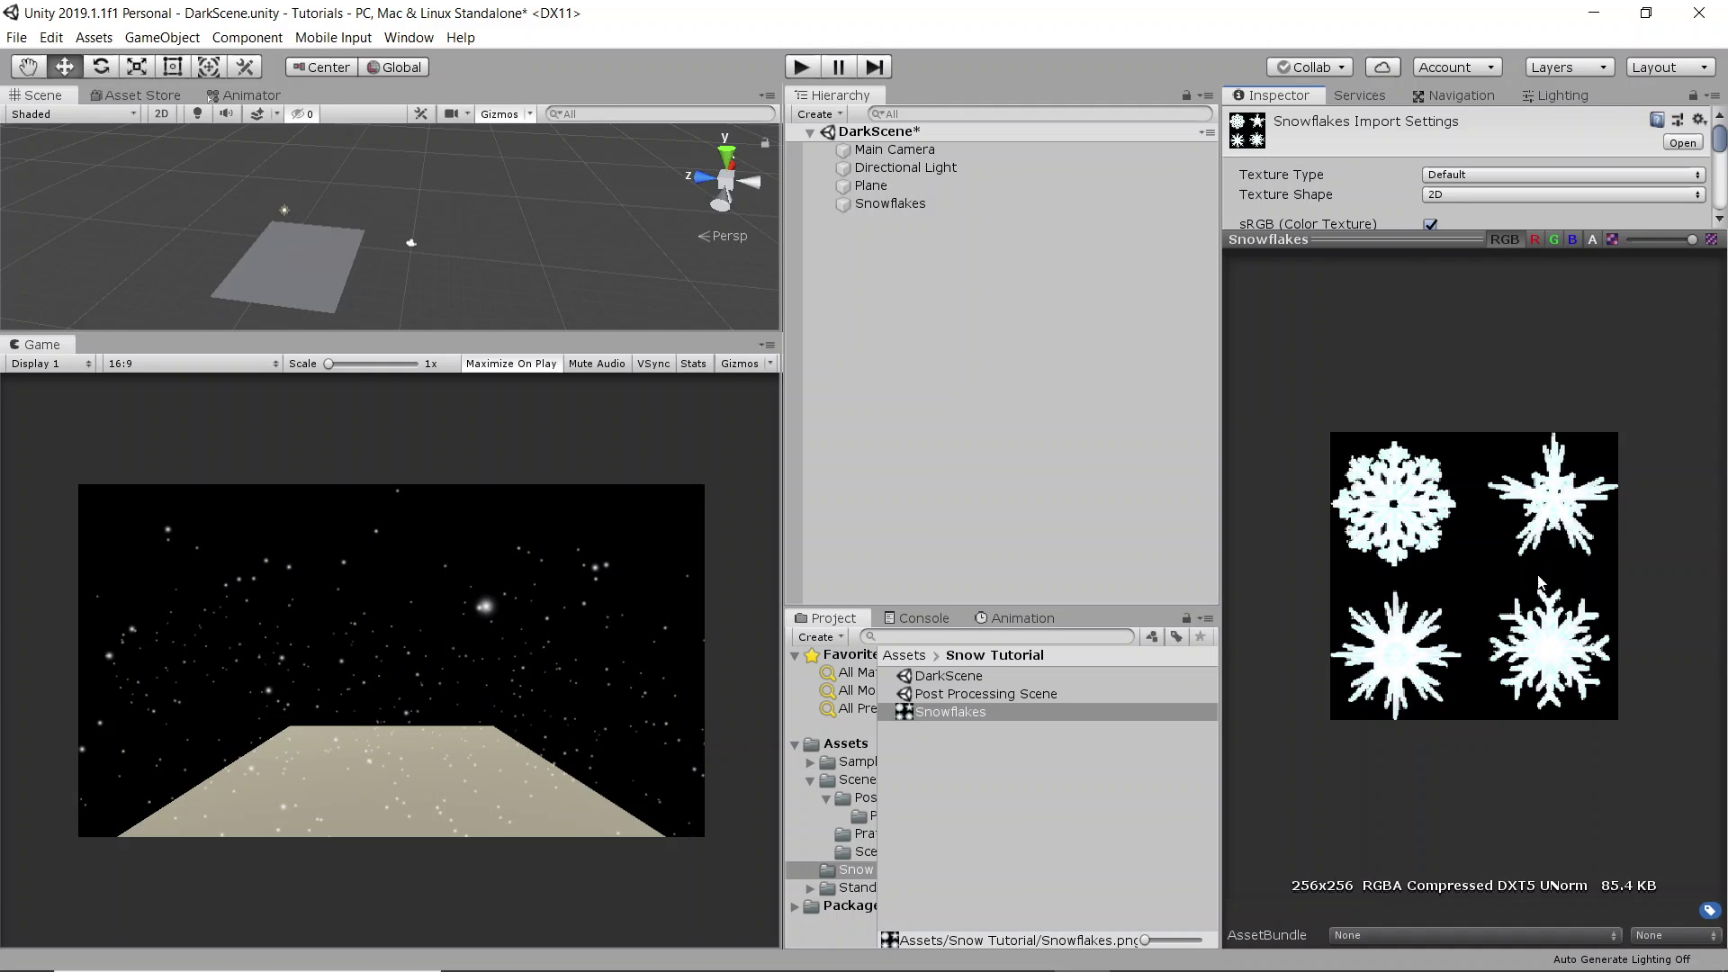
pyautogui.moveTo(1446, 241); pyautogui.dragTo(1432, 564)
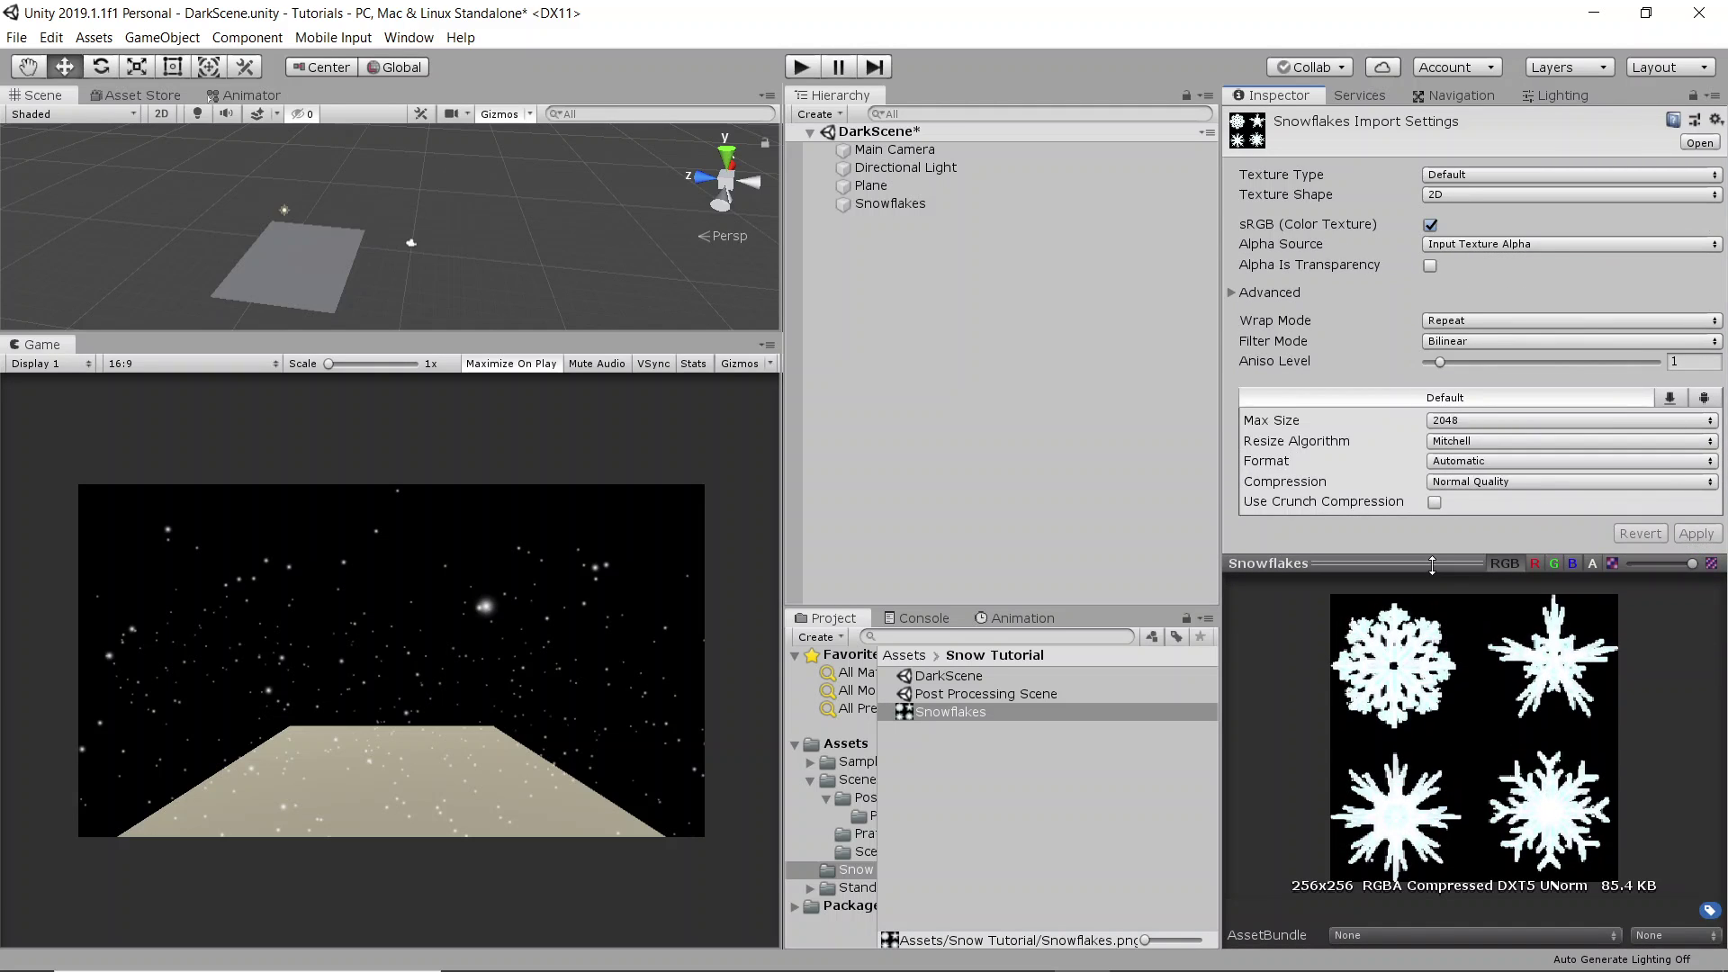
pyautogui.click(1013, 695)
pyautogui.click(1010, 676)
pyautogui.click(1016, 716)
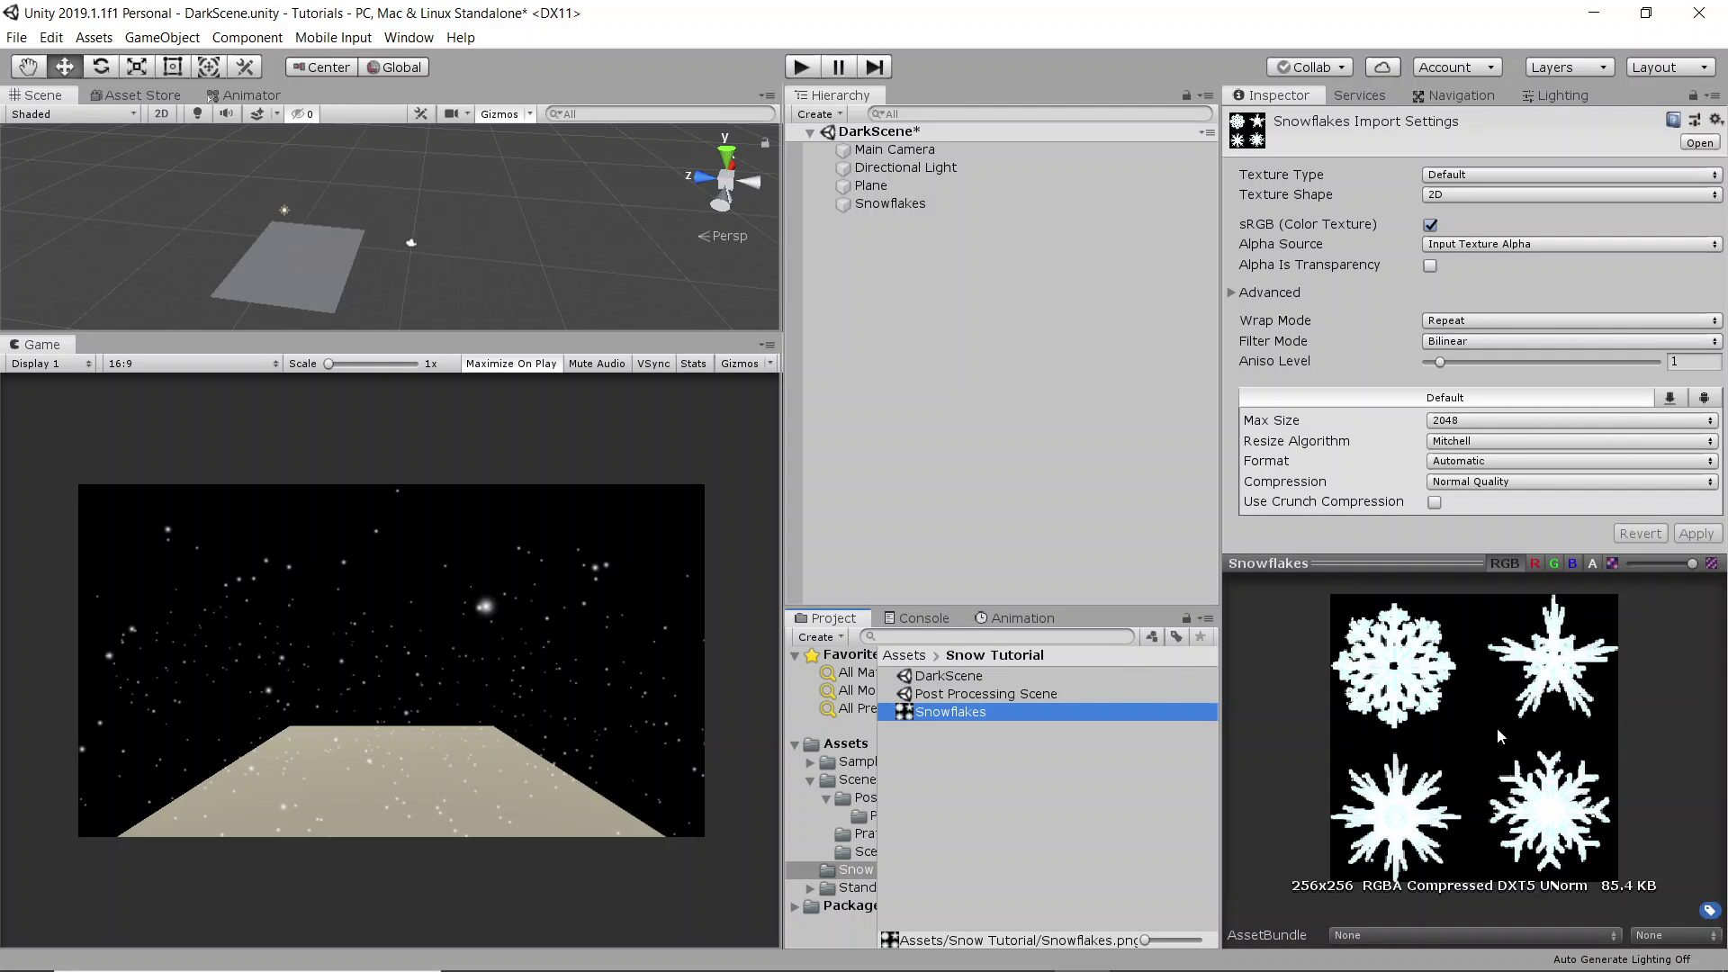
pyautogui.click(1075, 694)
pyautogui.click(1007, 709)
# - Create a new material in Snow Tutorial named Snowflakes_MAT
pyautogui.rightClick(964, 799)
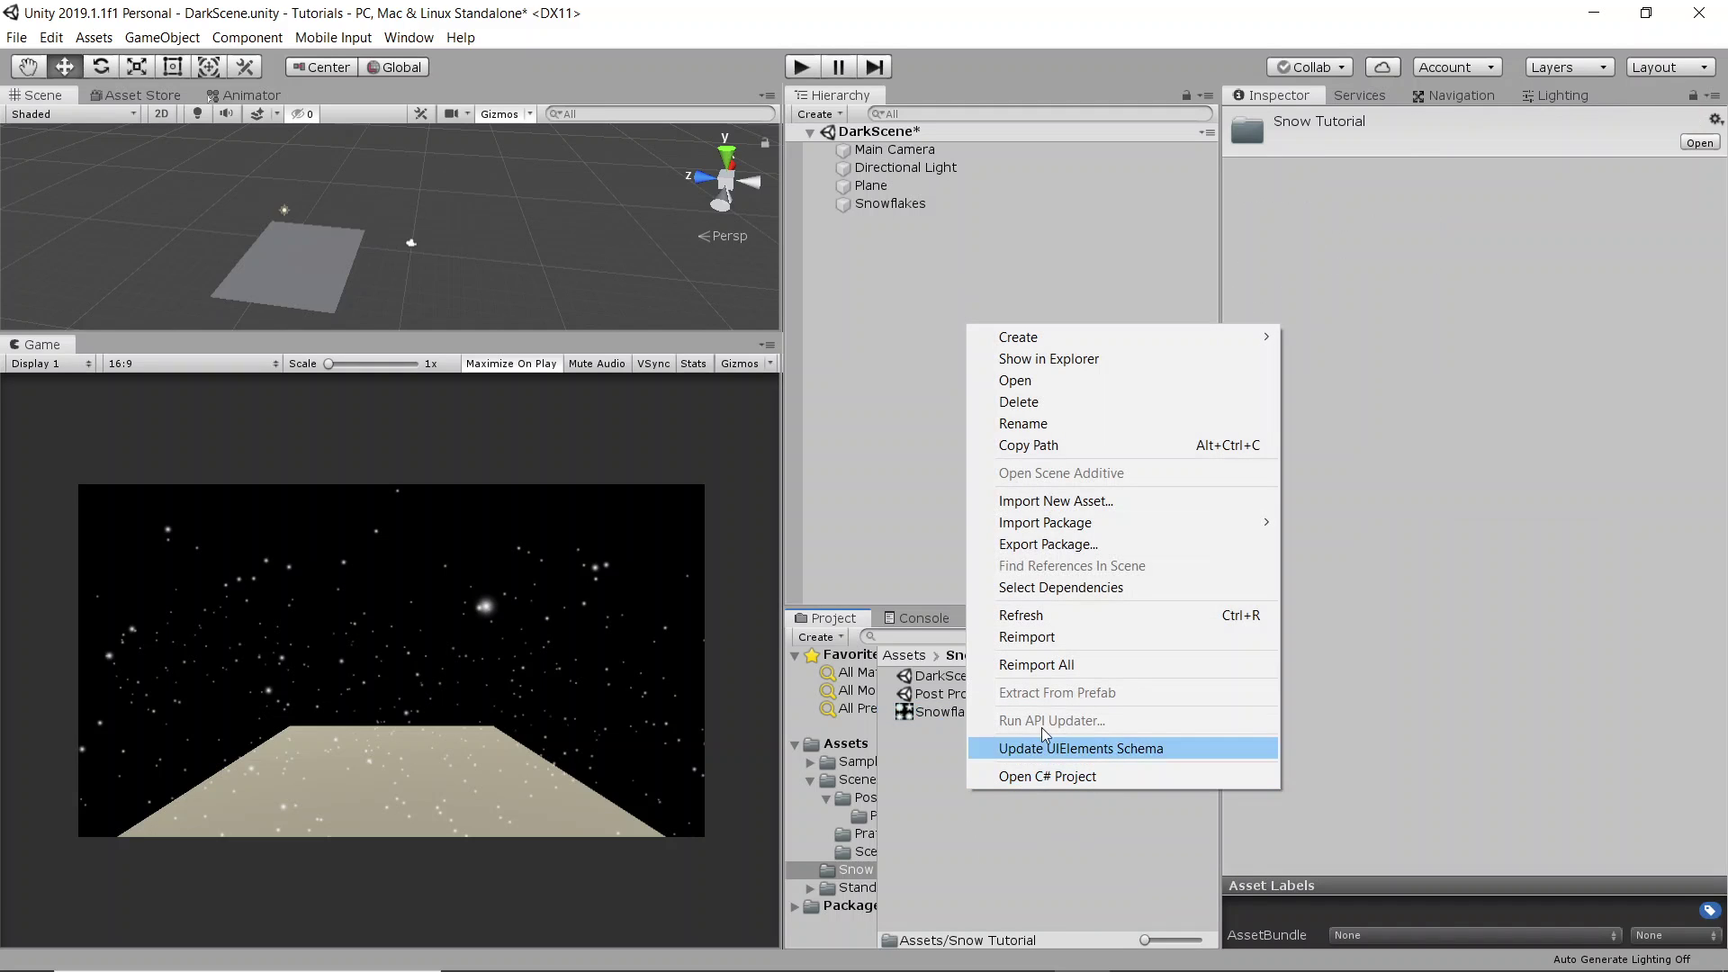
pyautogui.moveTo(1041, 338)
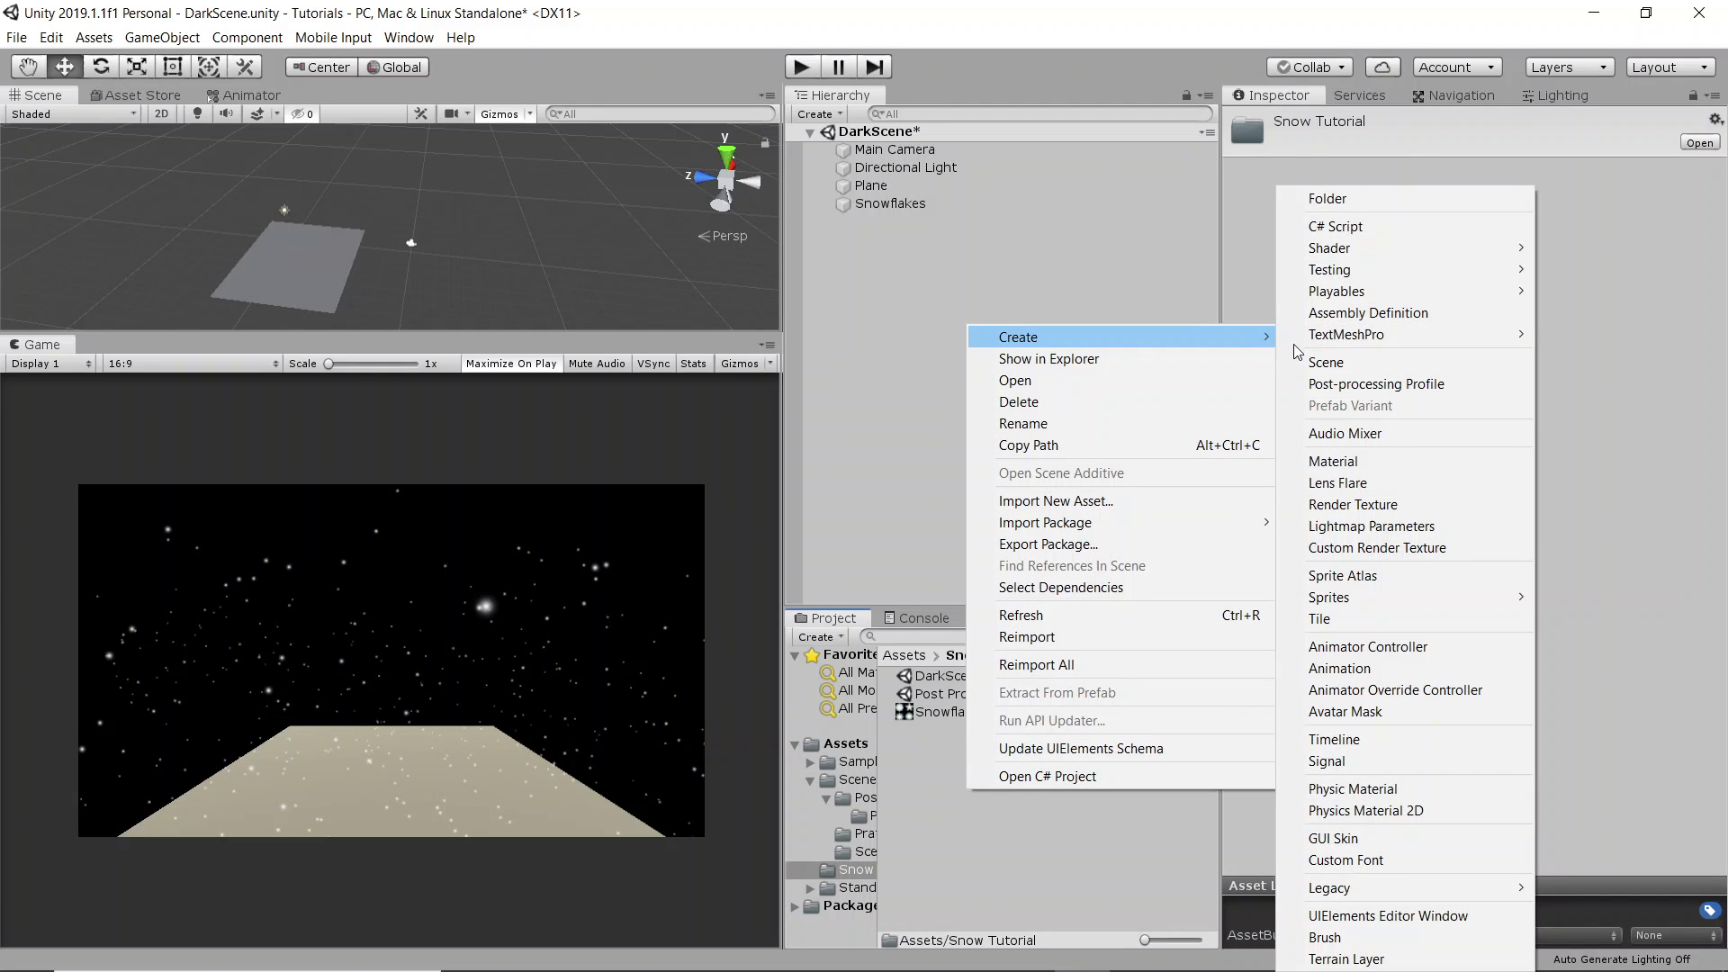
pyautogui.click(1390, 461)
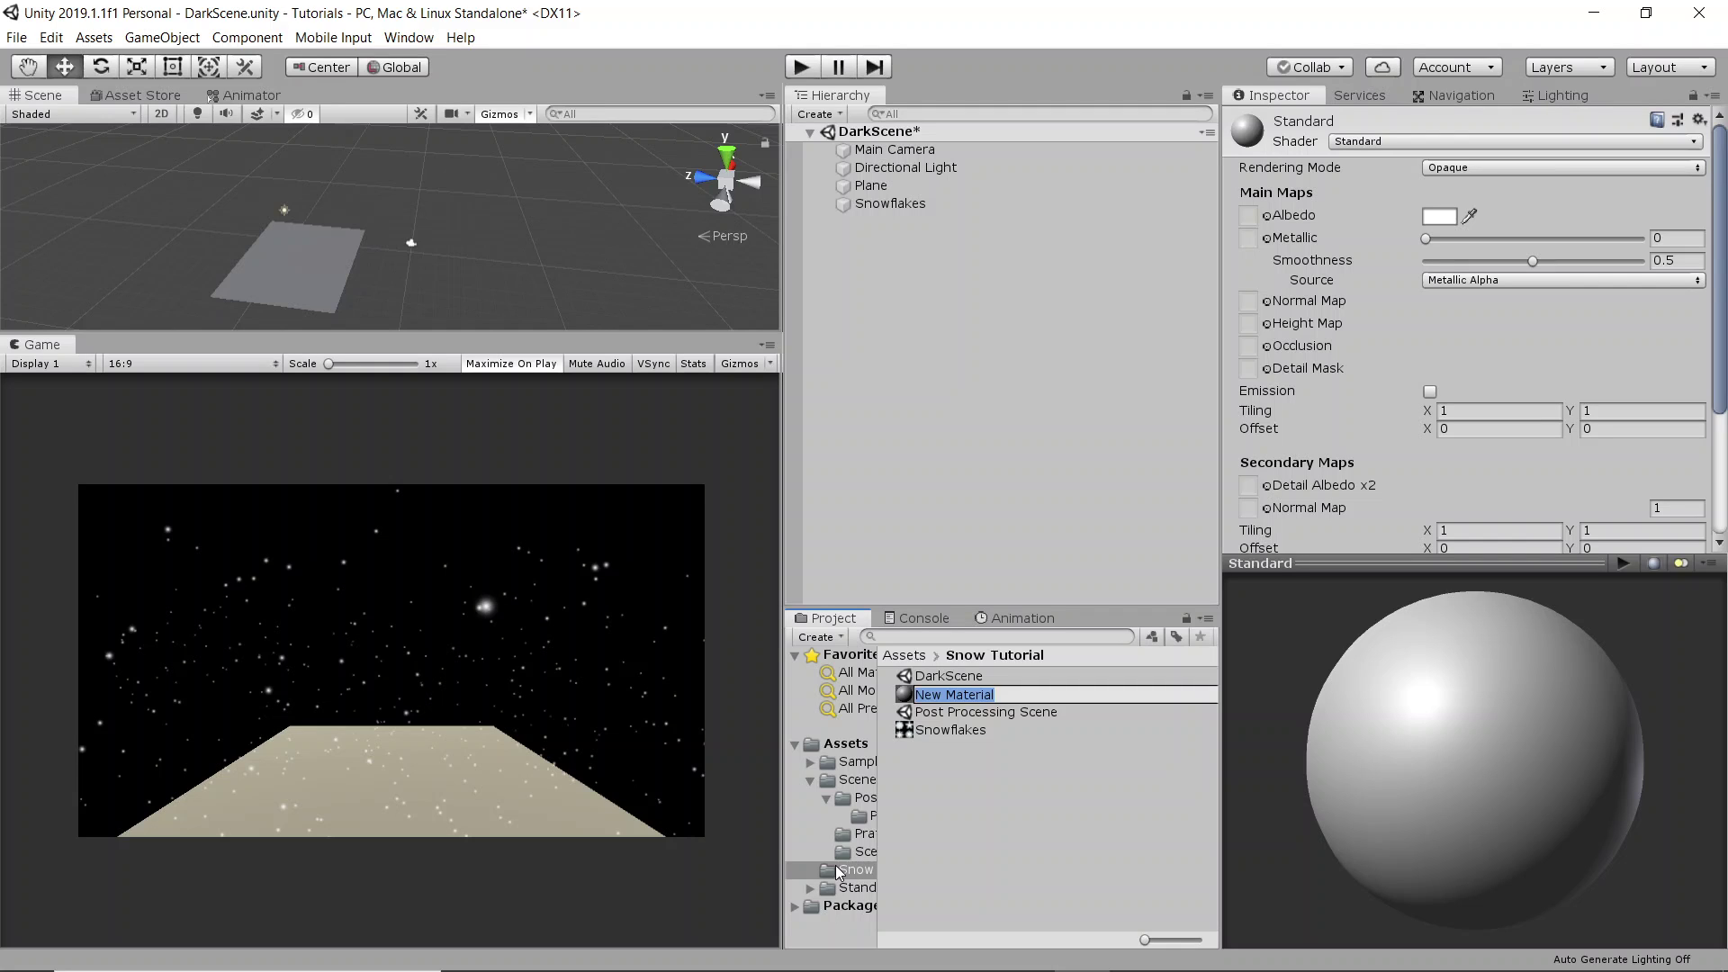
pyautogui.write('Snowflakes_MAT')
pyautogui.press('Return')
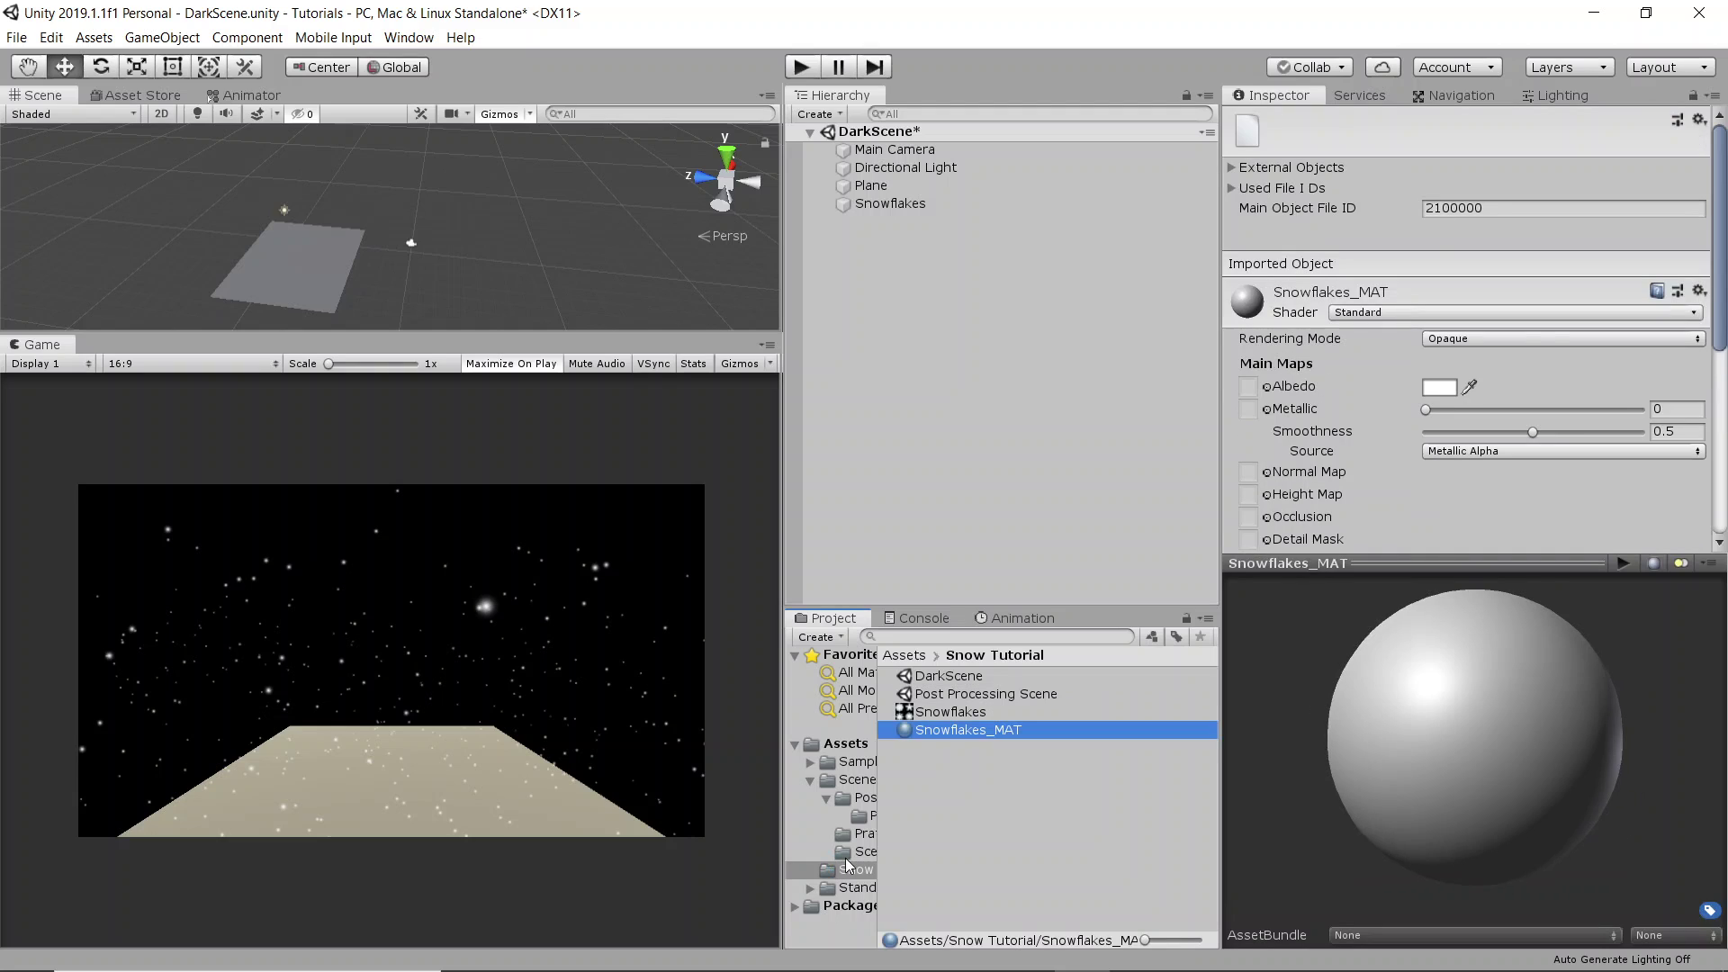
# - Set Snowflakes_MAT's shader to Unlit > Transparent Cutout
pyautogui.click(1380, 315)
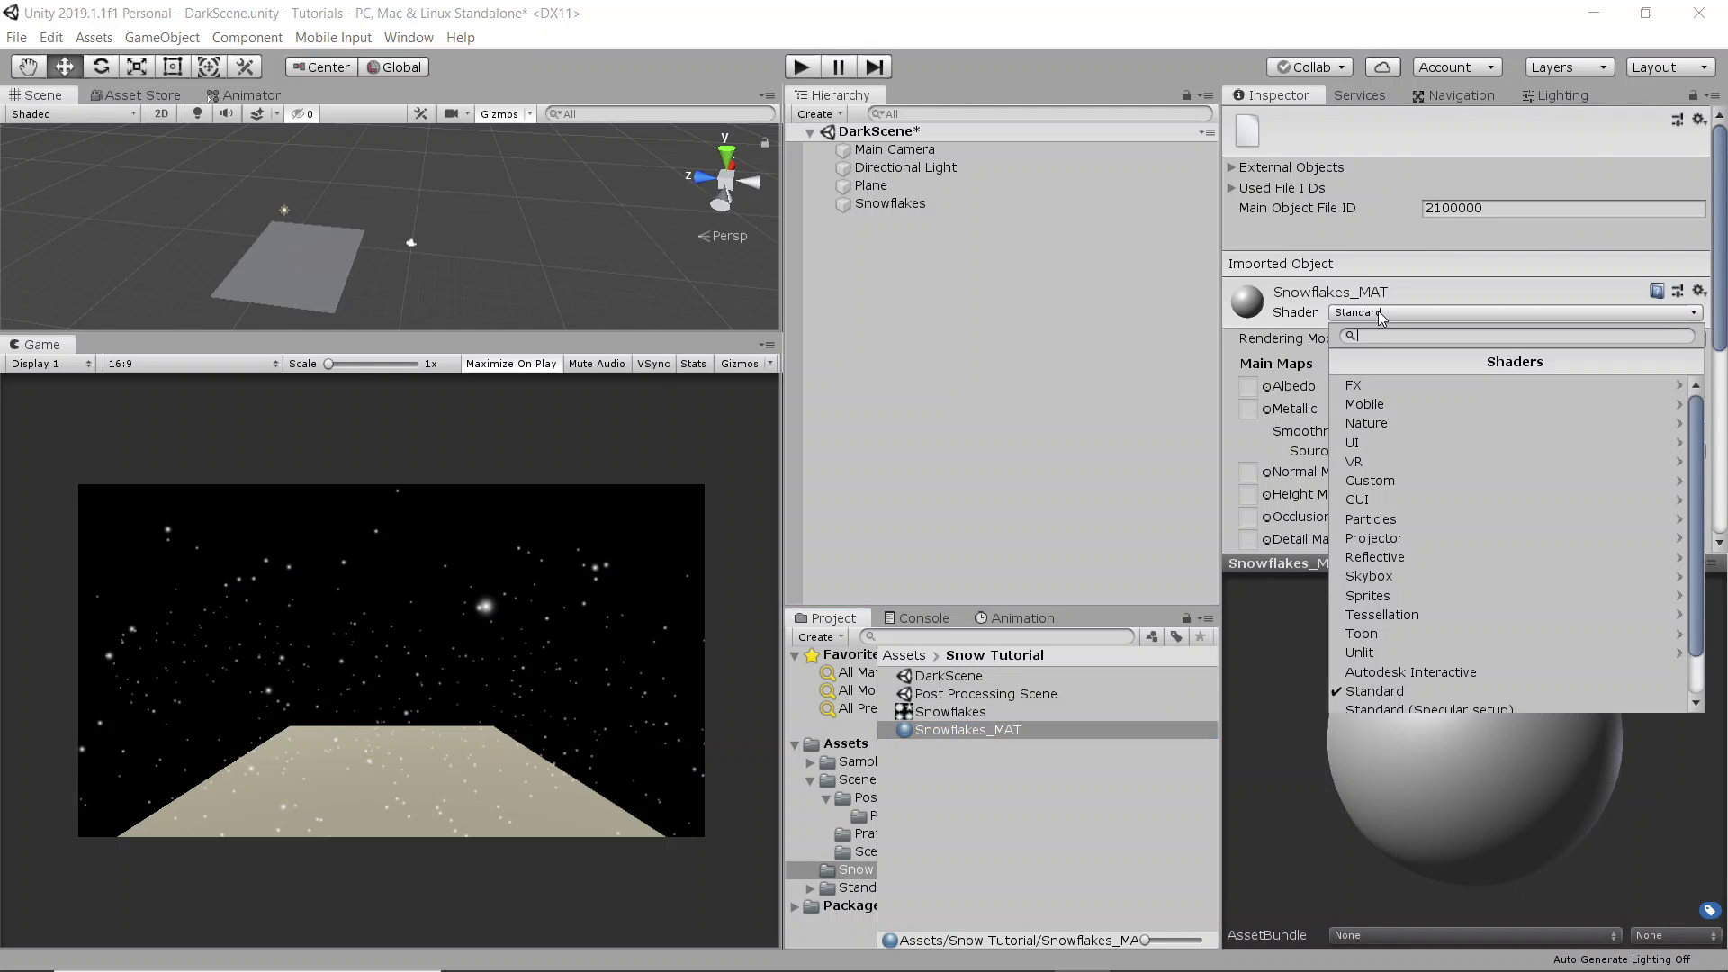
pyautogui.click(1392, 654)
pyautogui.click(1400, 449)
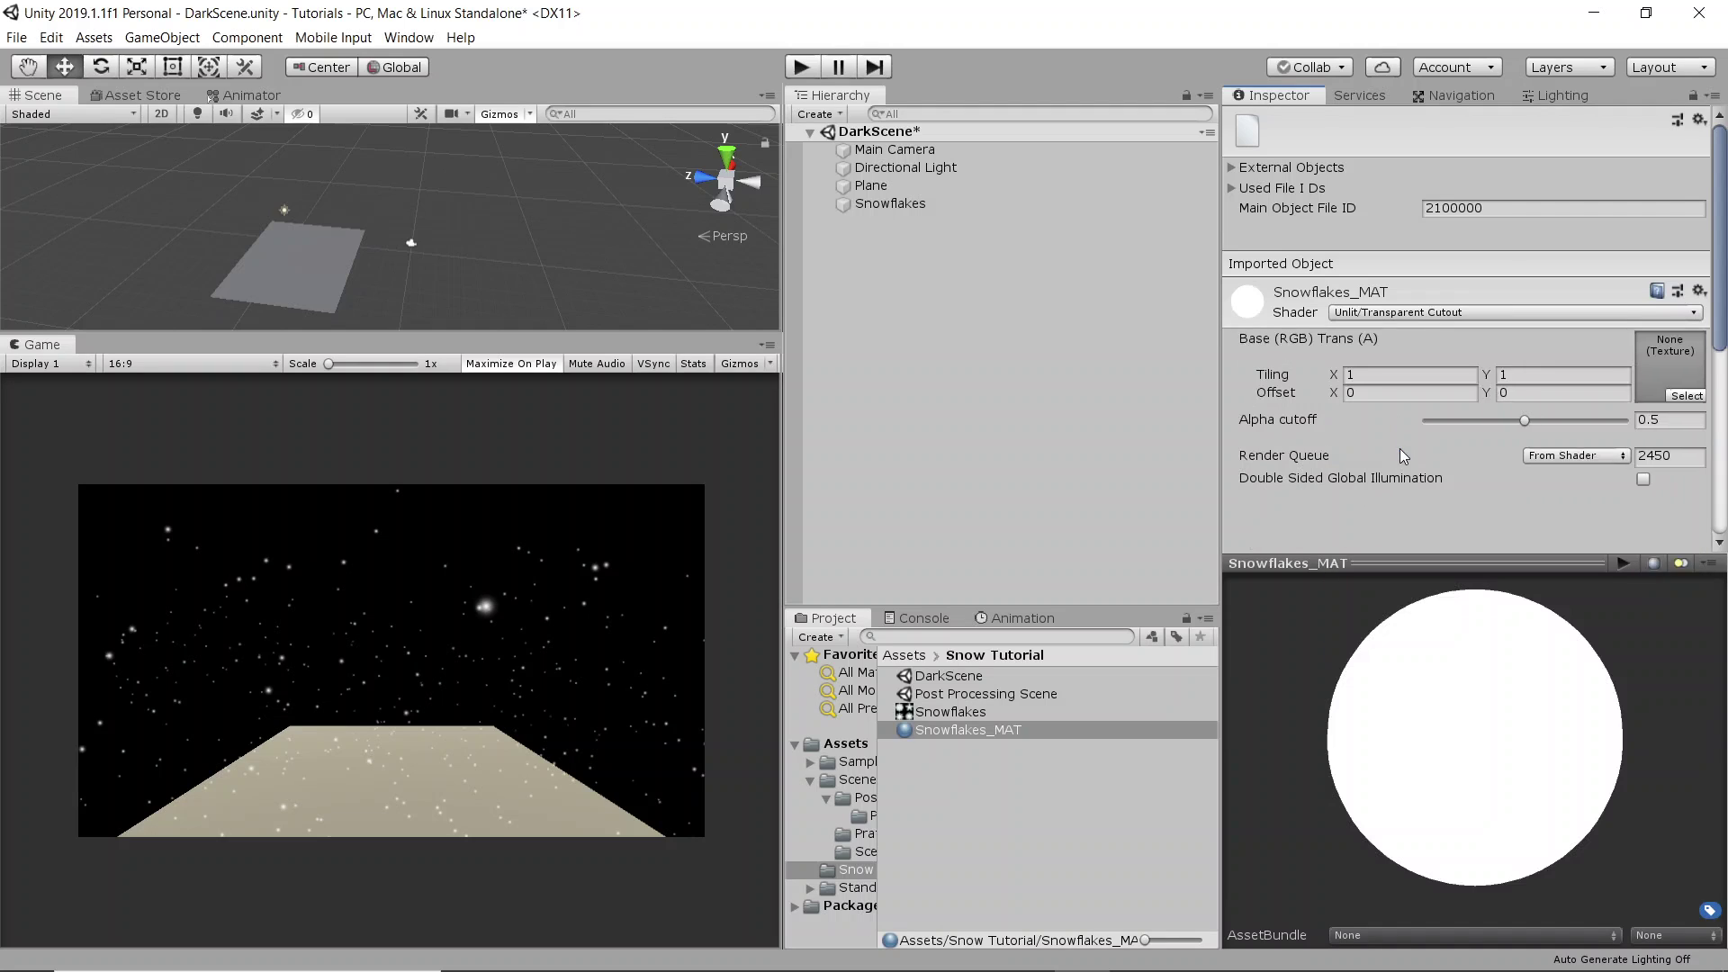
# - Put the Snowflakes texture into Snowflakes_MAT's Base (RGB) slot and rotate the preview to check it
pyautogui.click(949, 783)
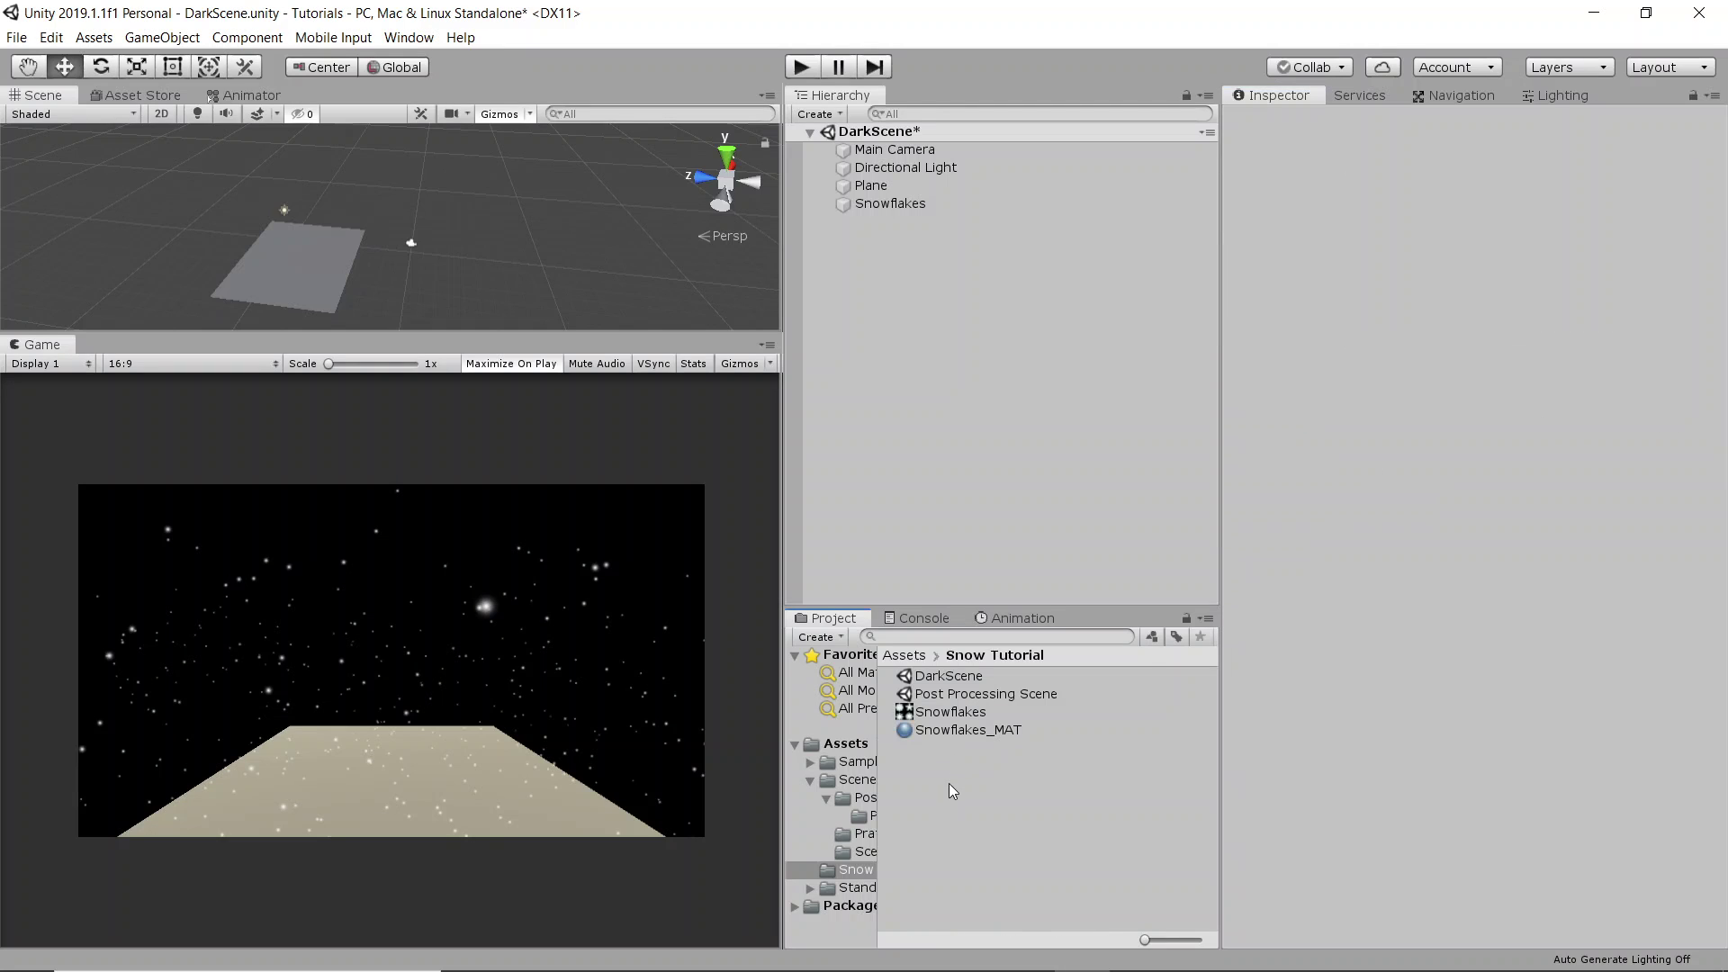
pyautogui.click(963, 729)
pyautogui.moveTo(936, 727); pyautogui.dragTo(1692, 207)
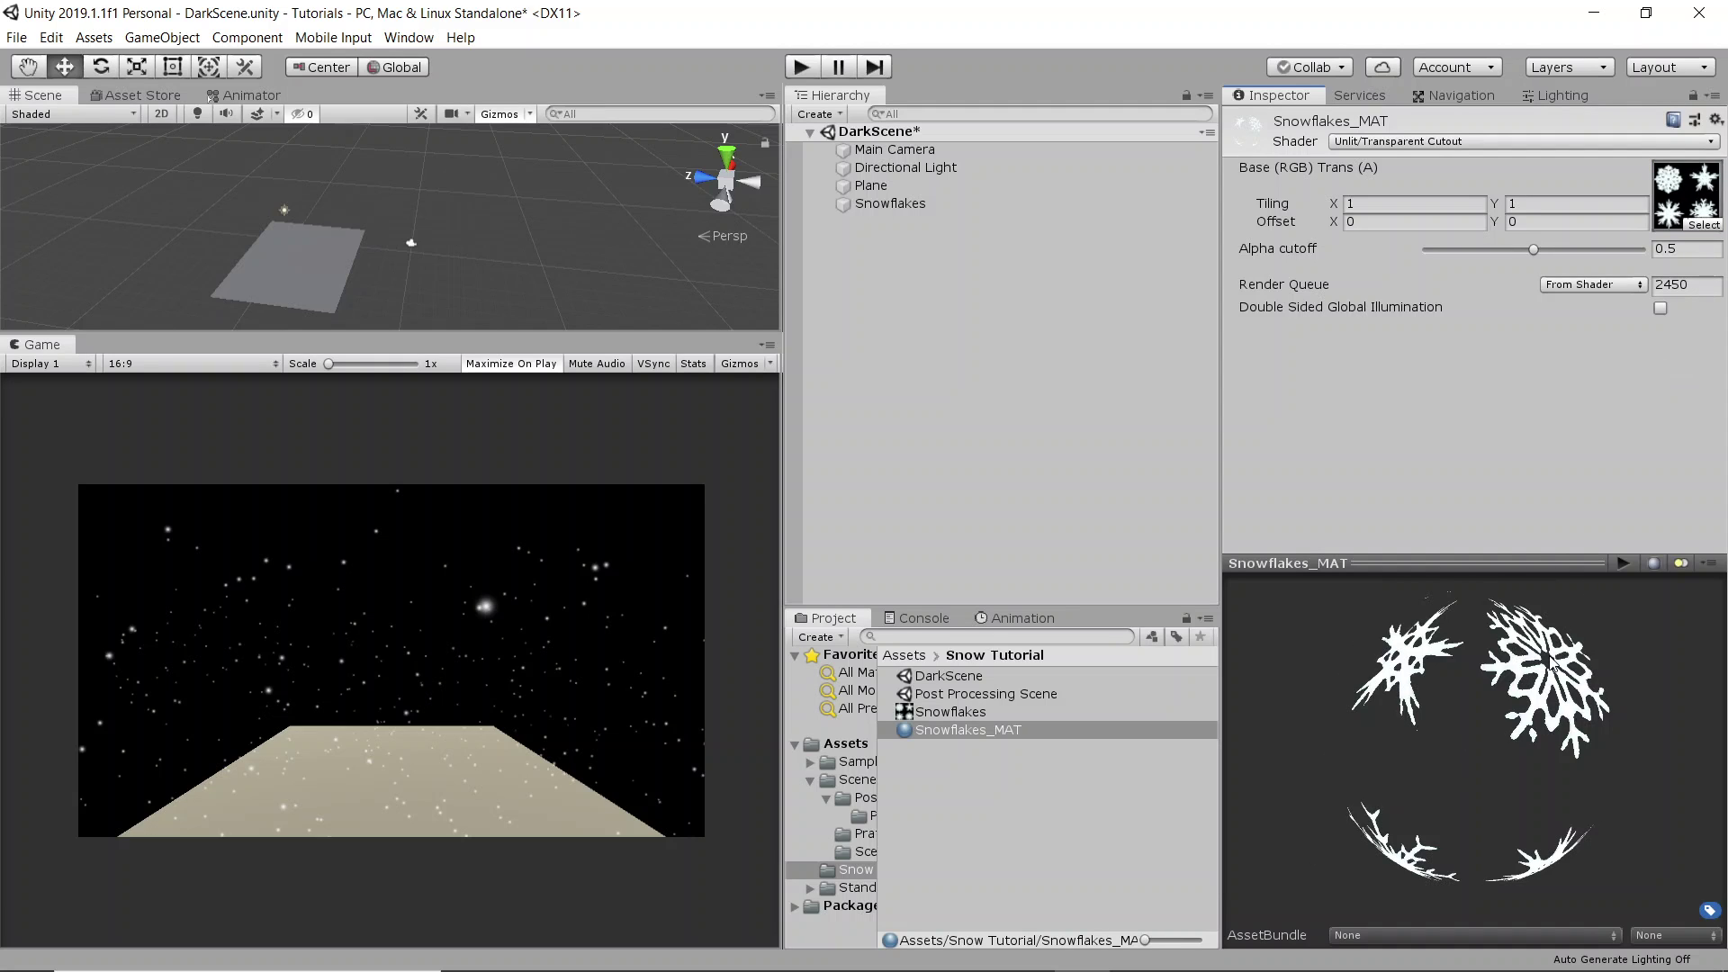
pyautogui.moveTo(1550, 661)
pyautogui.mouseDown()
pyautogui.moveTo(1521, 671)
pyautogui.moveTo(1539, 664)
pyautogui.mouseUp()
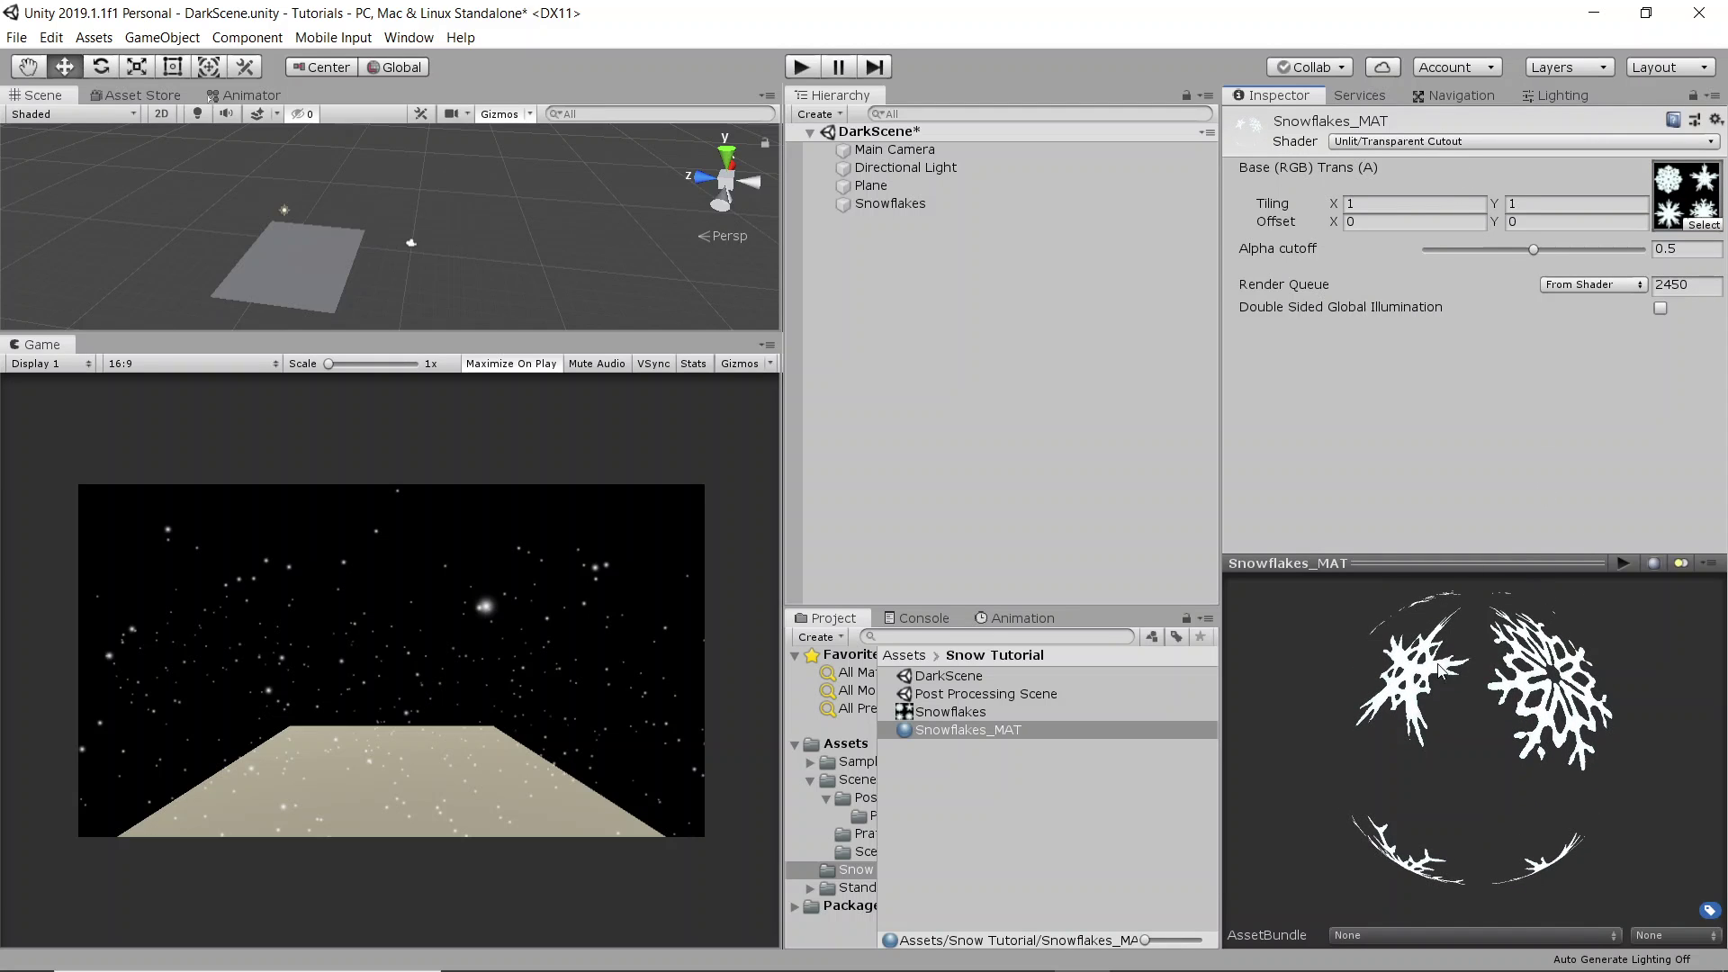
pyautogui.moveTo(1431, 691); pyautogui.dragTo(1385, 673)
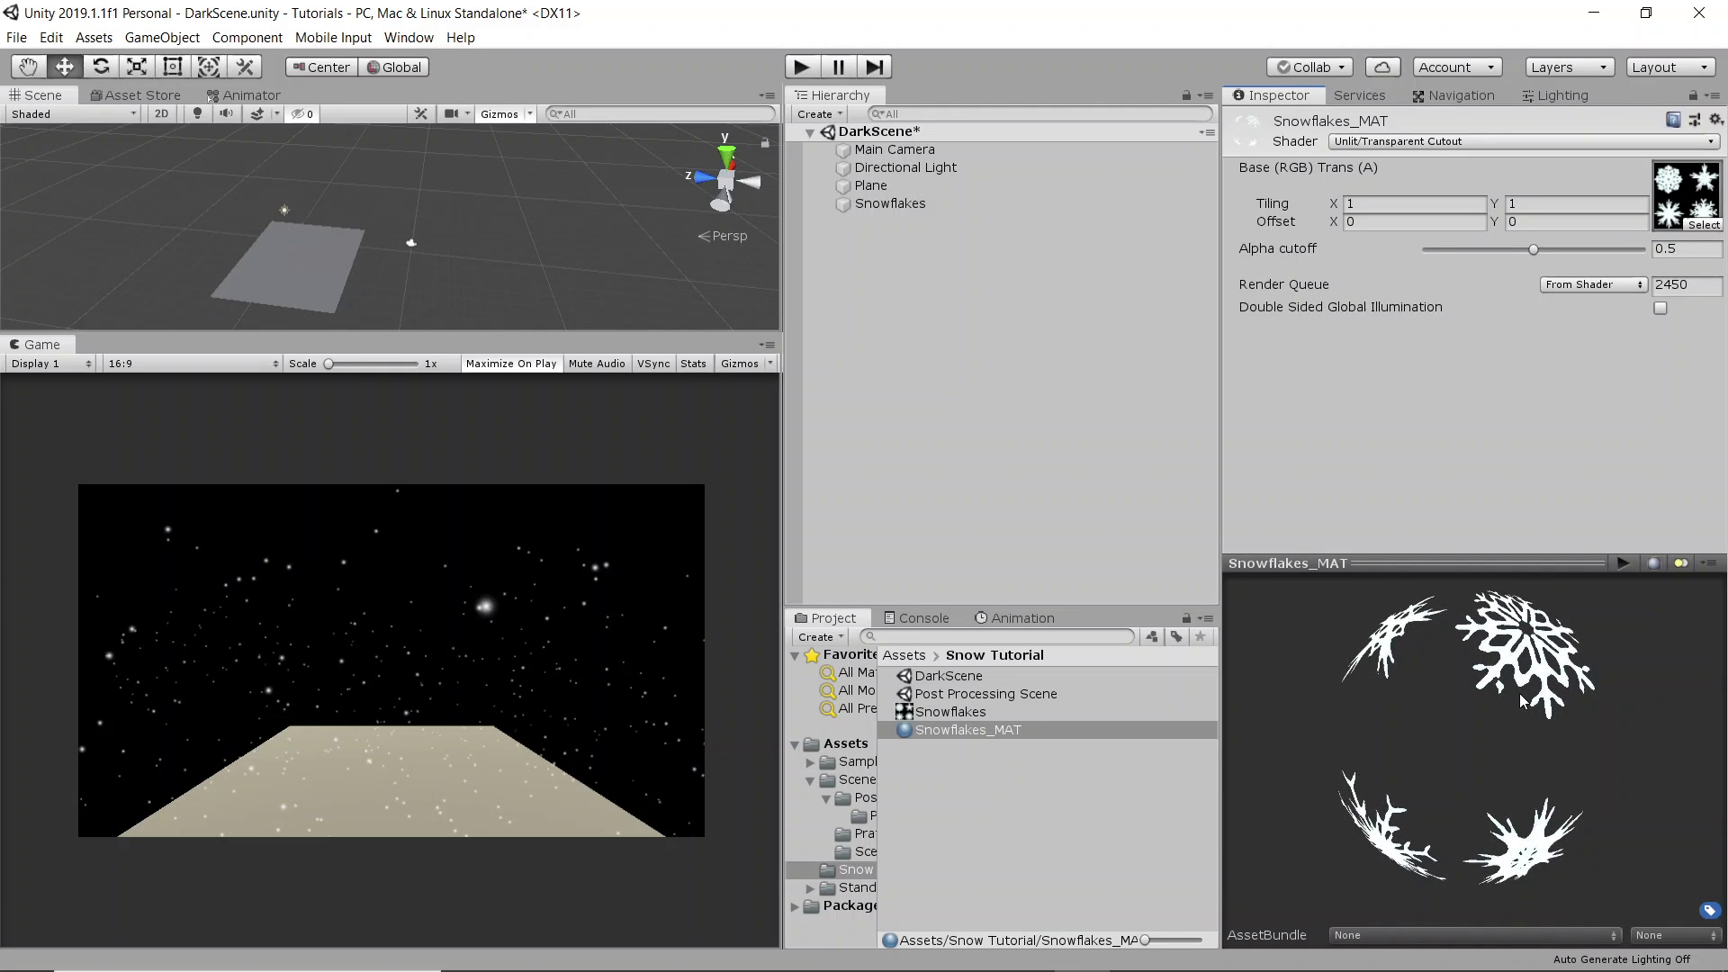
pyautogui.moveTo(1463, 615); pyautogui.dragTo(1056, 692)
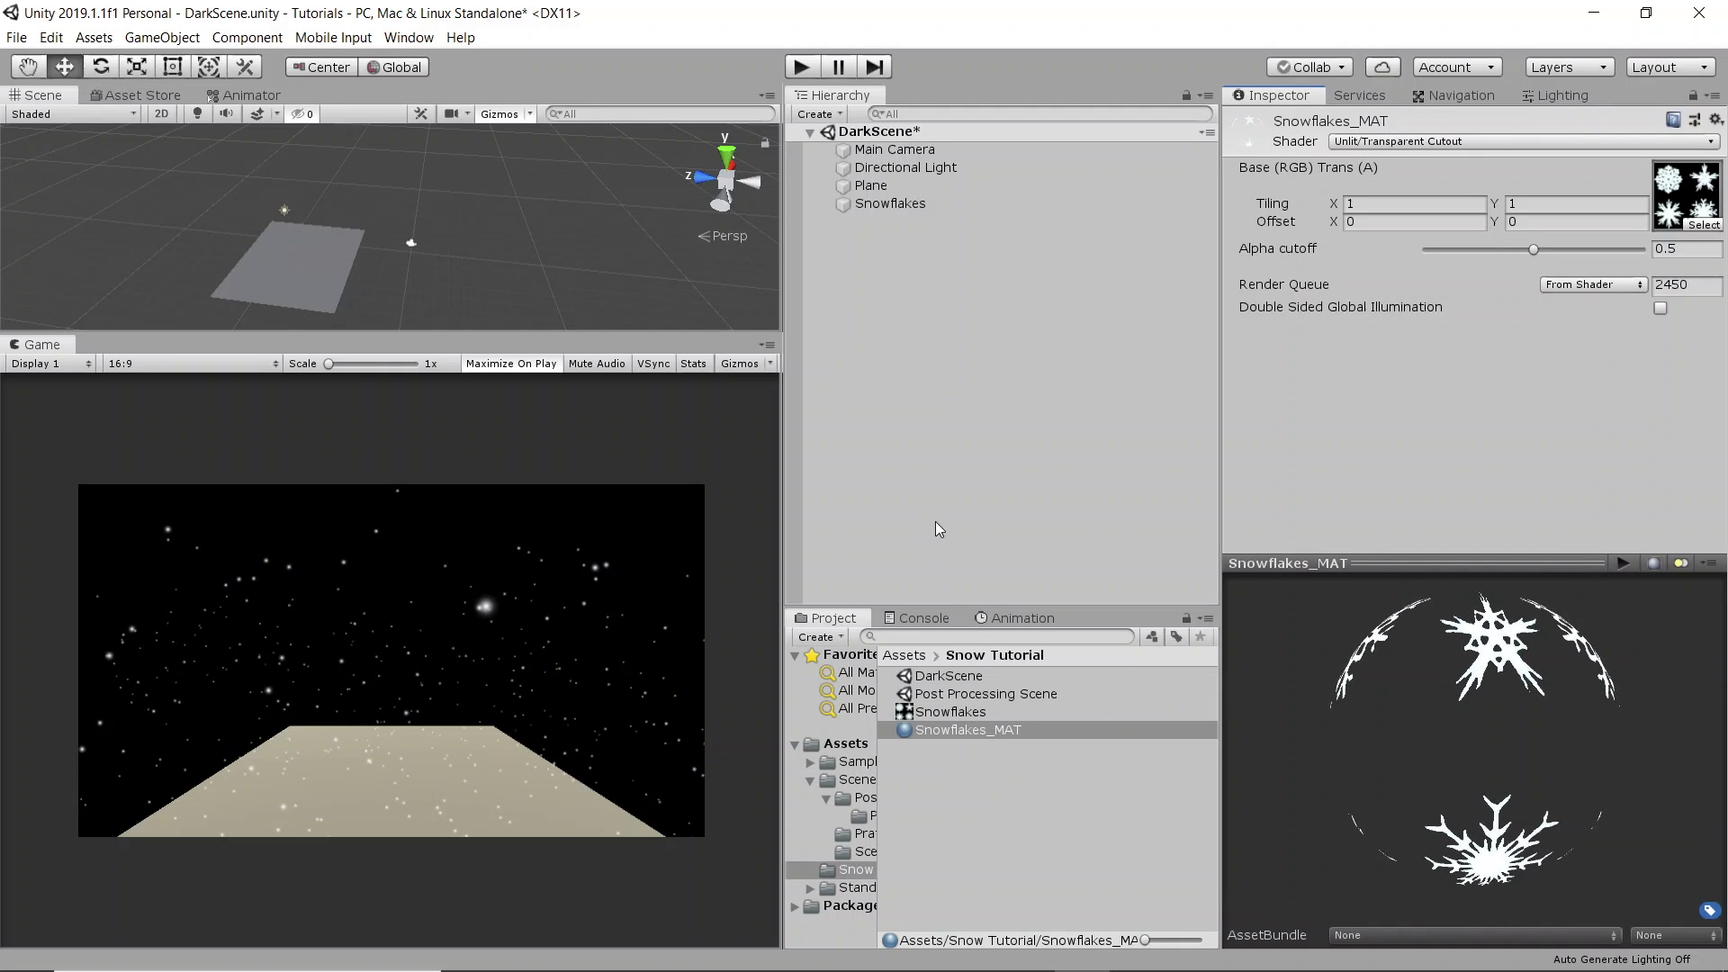
# - Set the Snowflakes Texture Sheet Animation tiles to a 2 x 2 grid
pyautogui.click(891, 203)
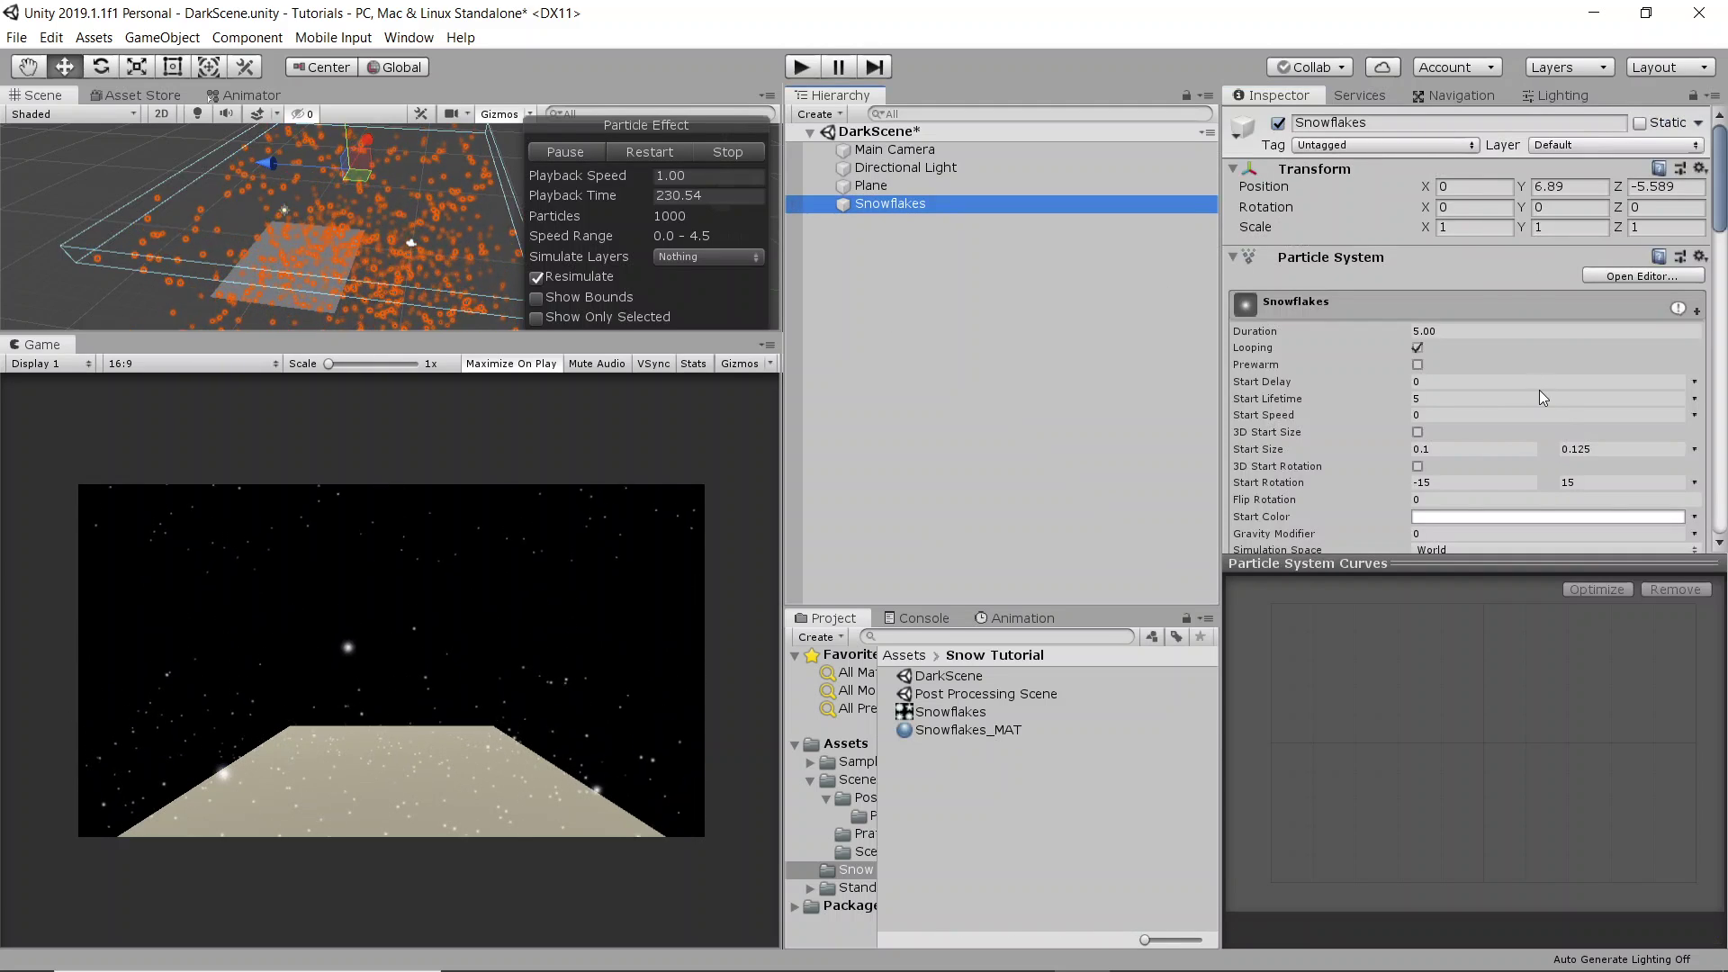
pyautogui.scroll(-10, 1537, 387)
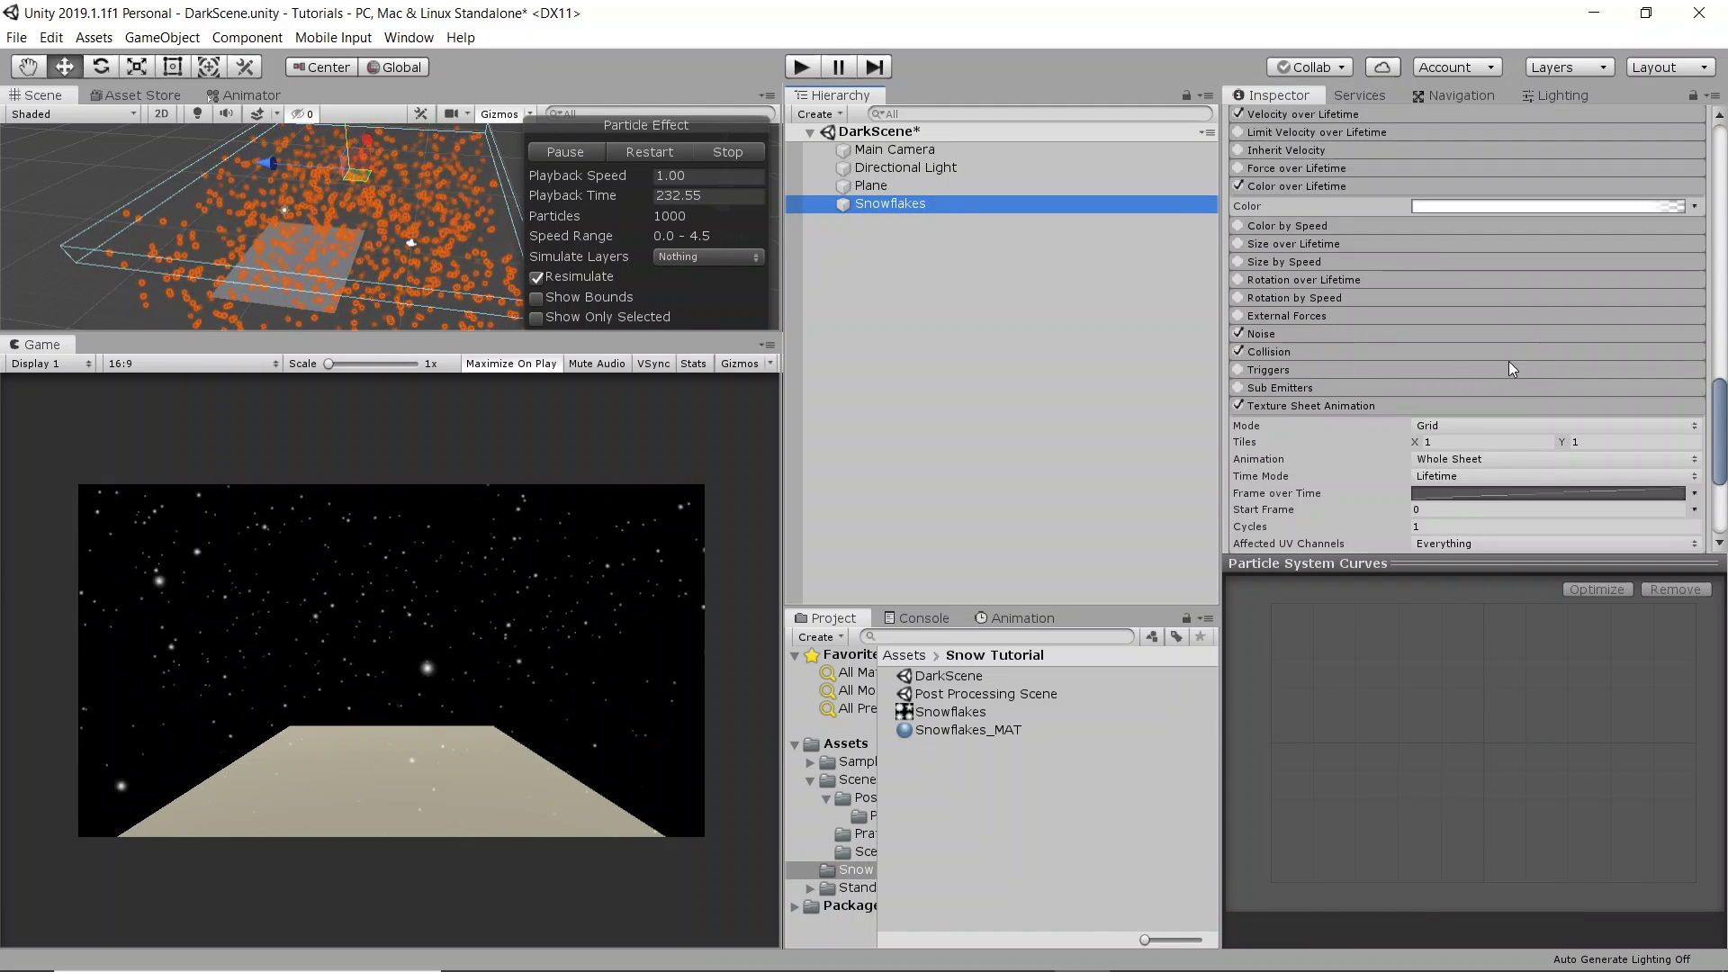
pyautogui.scroll(-5, 1508, 369)
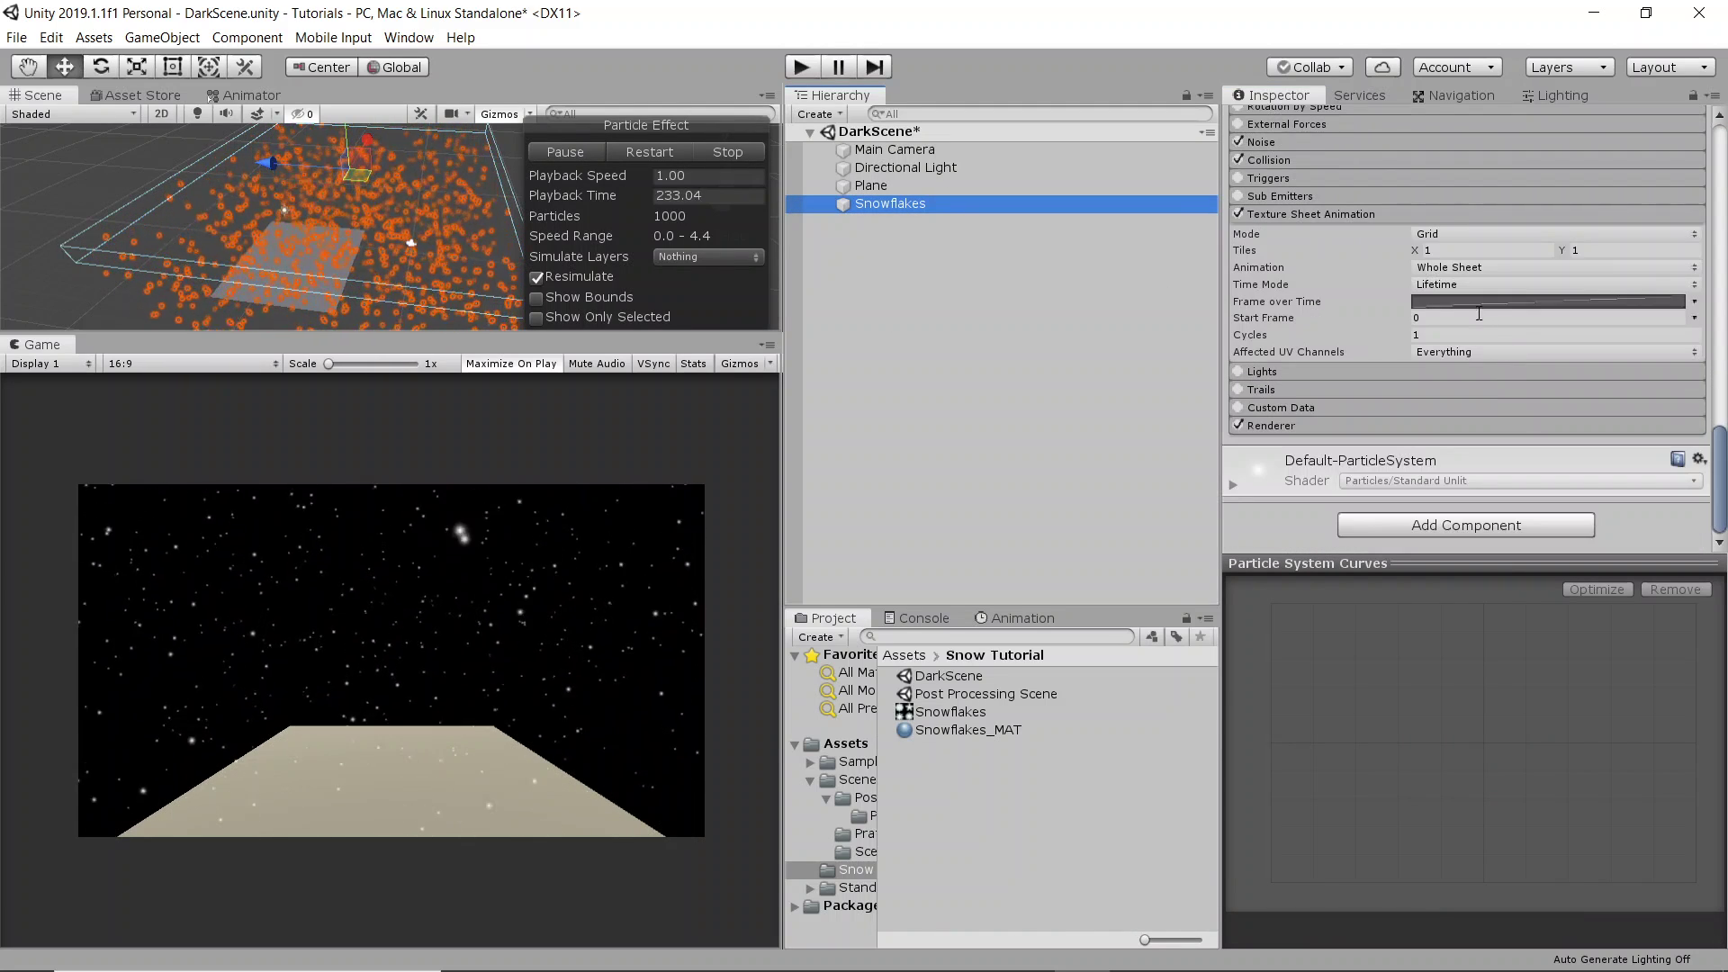
pyautogui.click(981, 715)
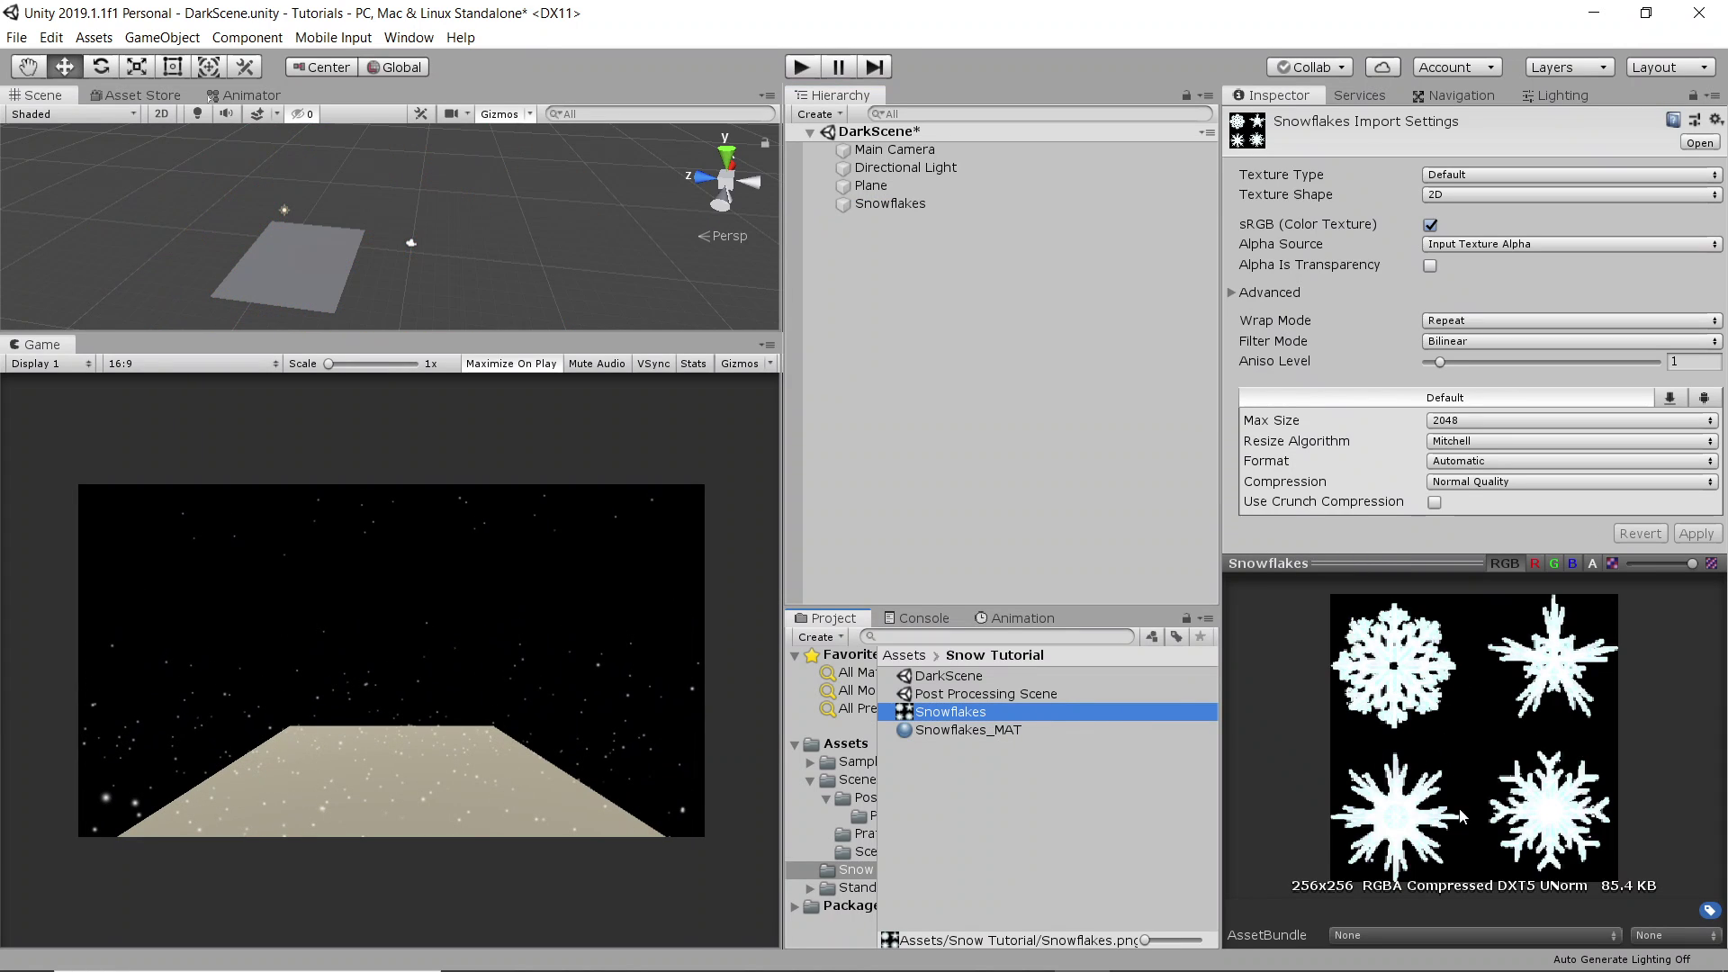
pyautogui.click(889, 203)
pyautogui.scroll(-15, 1423, 393)
pyautogui.scroll(3, 1435, 371)
pyautogui.scroll(-3, 1440, 370)
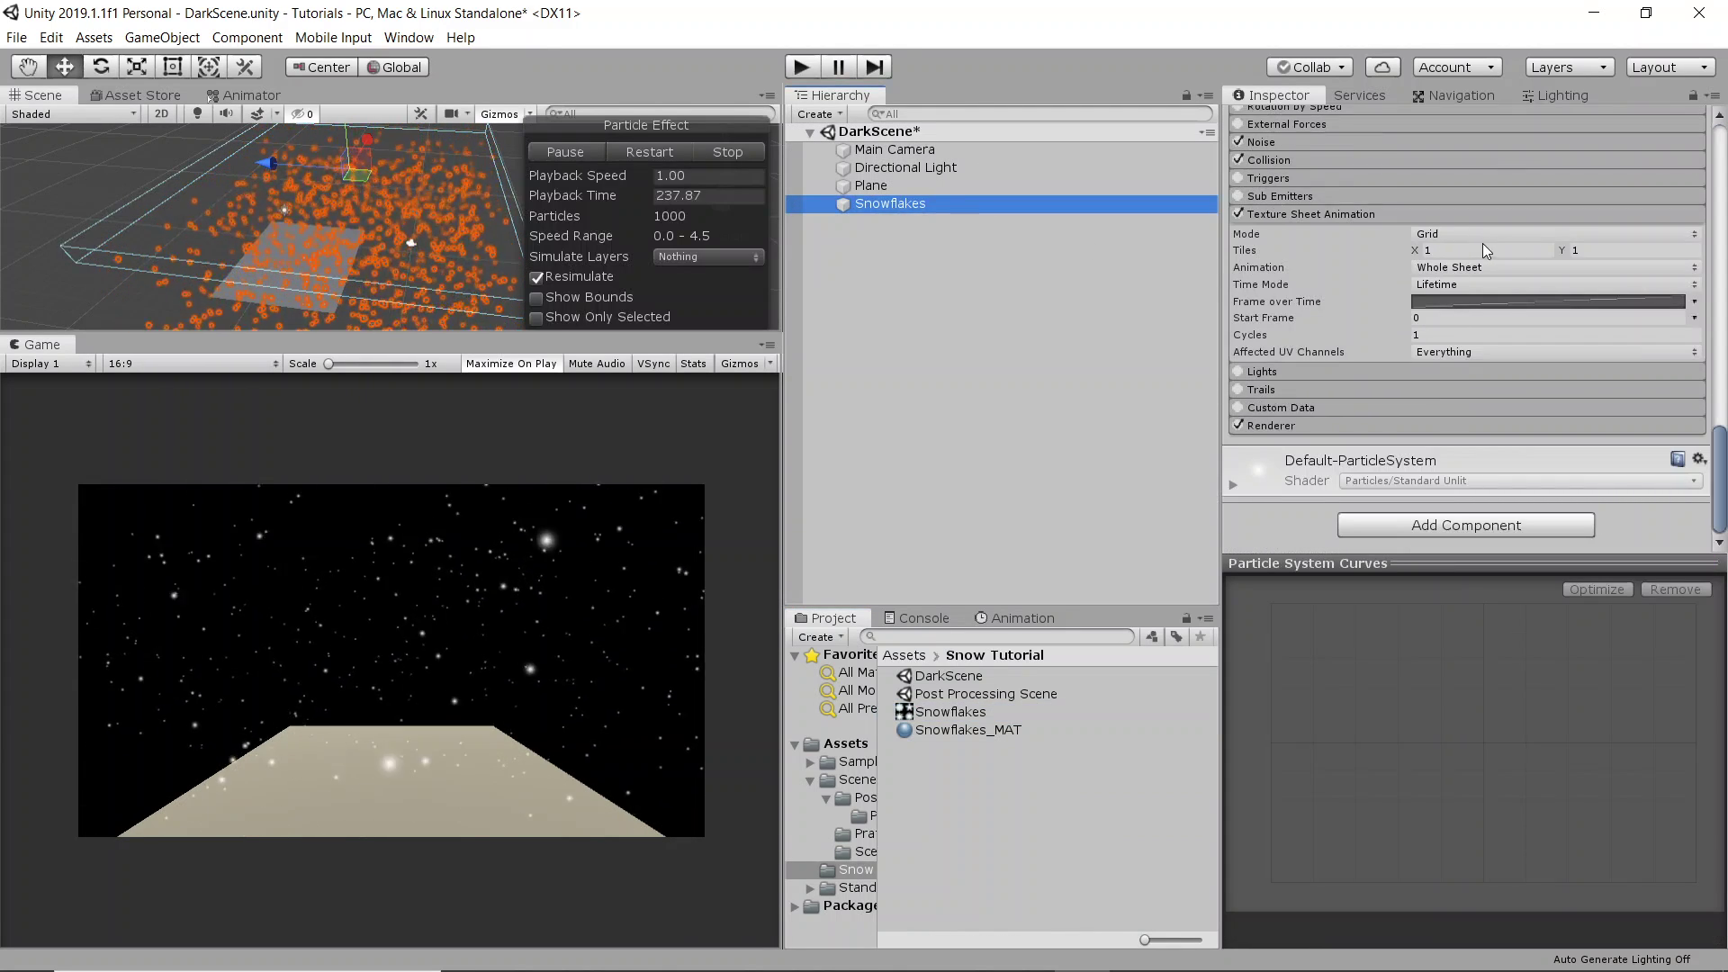
pyautogui.click(1477, 249)
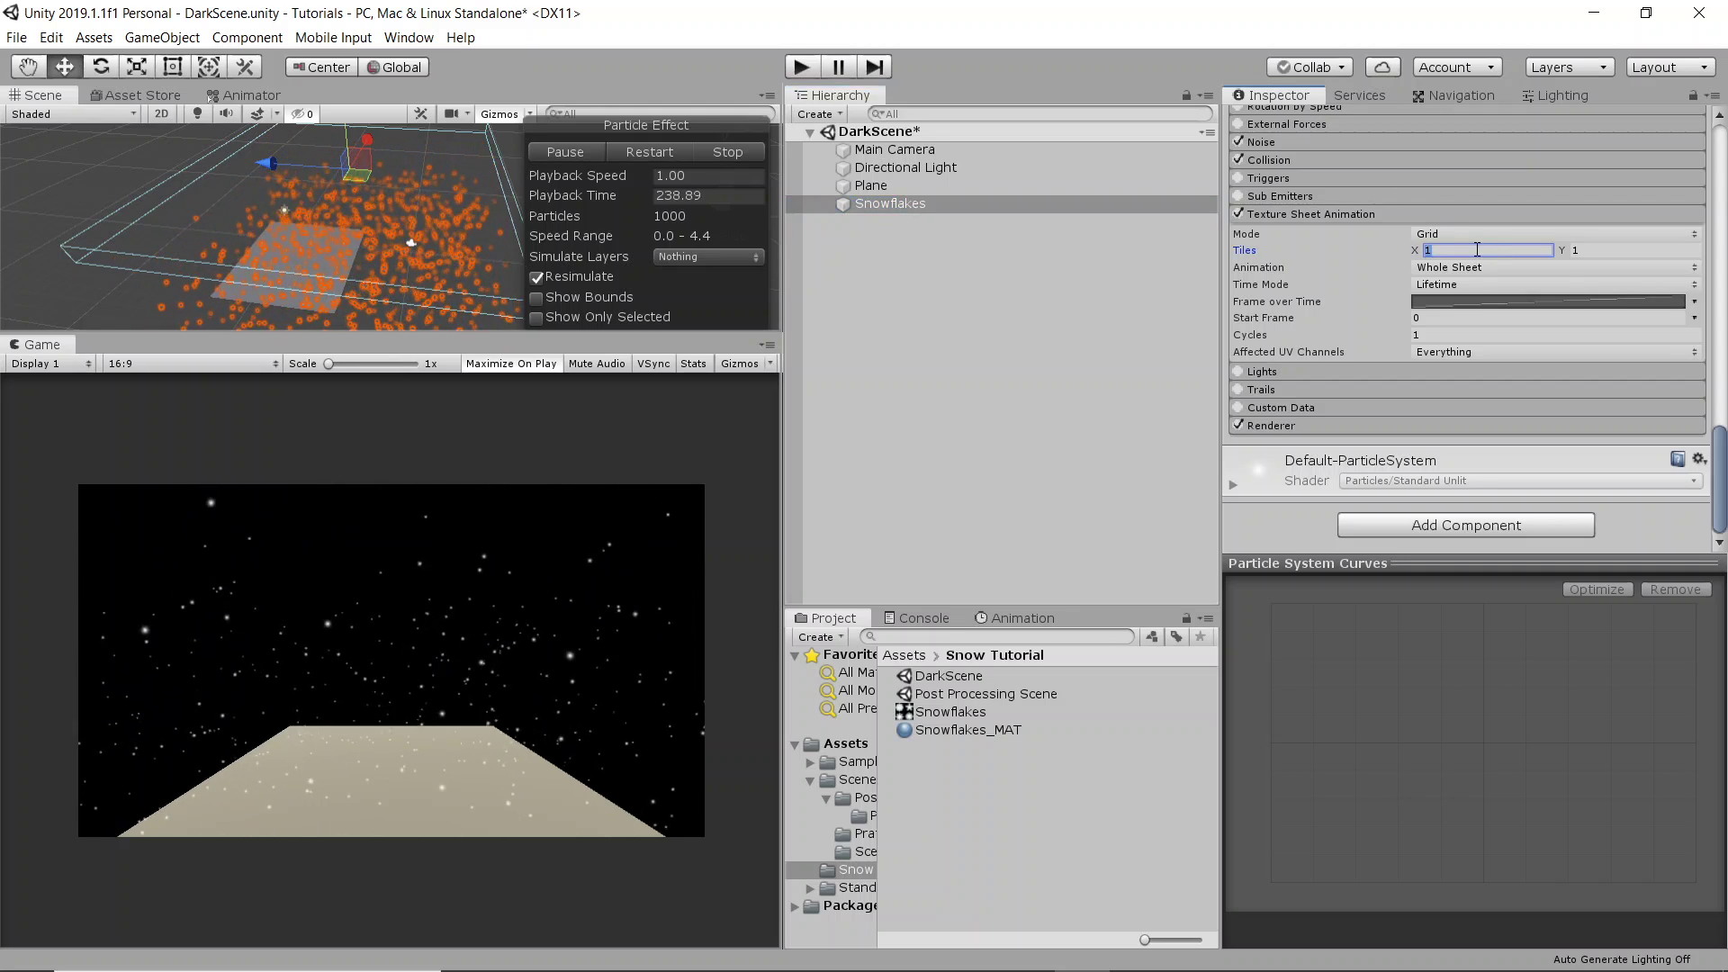
pyautogui.write('2')
pyautogui.click(1619, 251)
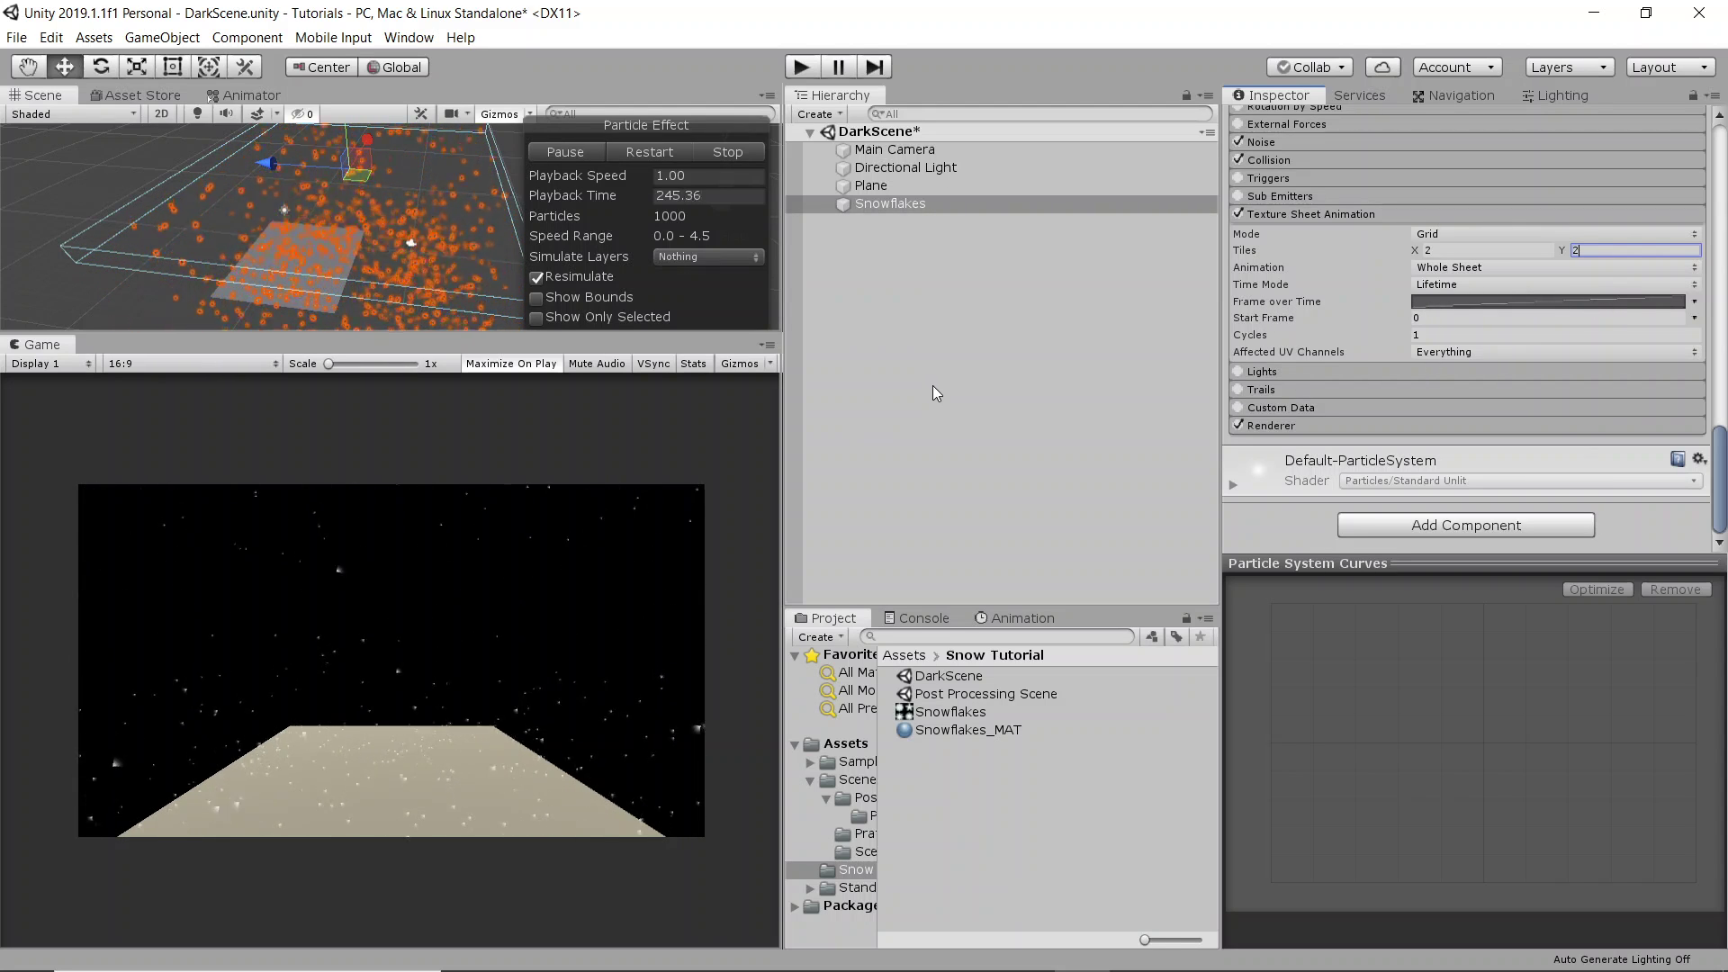
# - Make Frame over Time random between two constants, 1 and 4
pyautogui.click(1695, 302)
pyautogui.click(1514, 362)
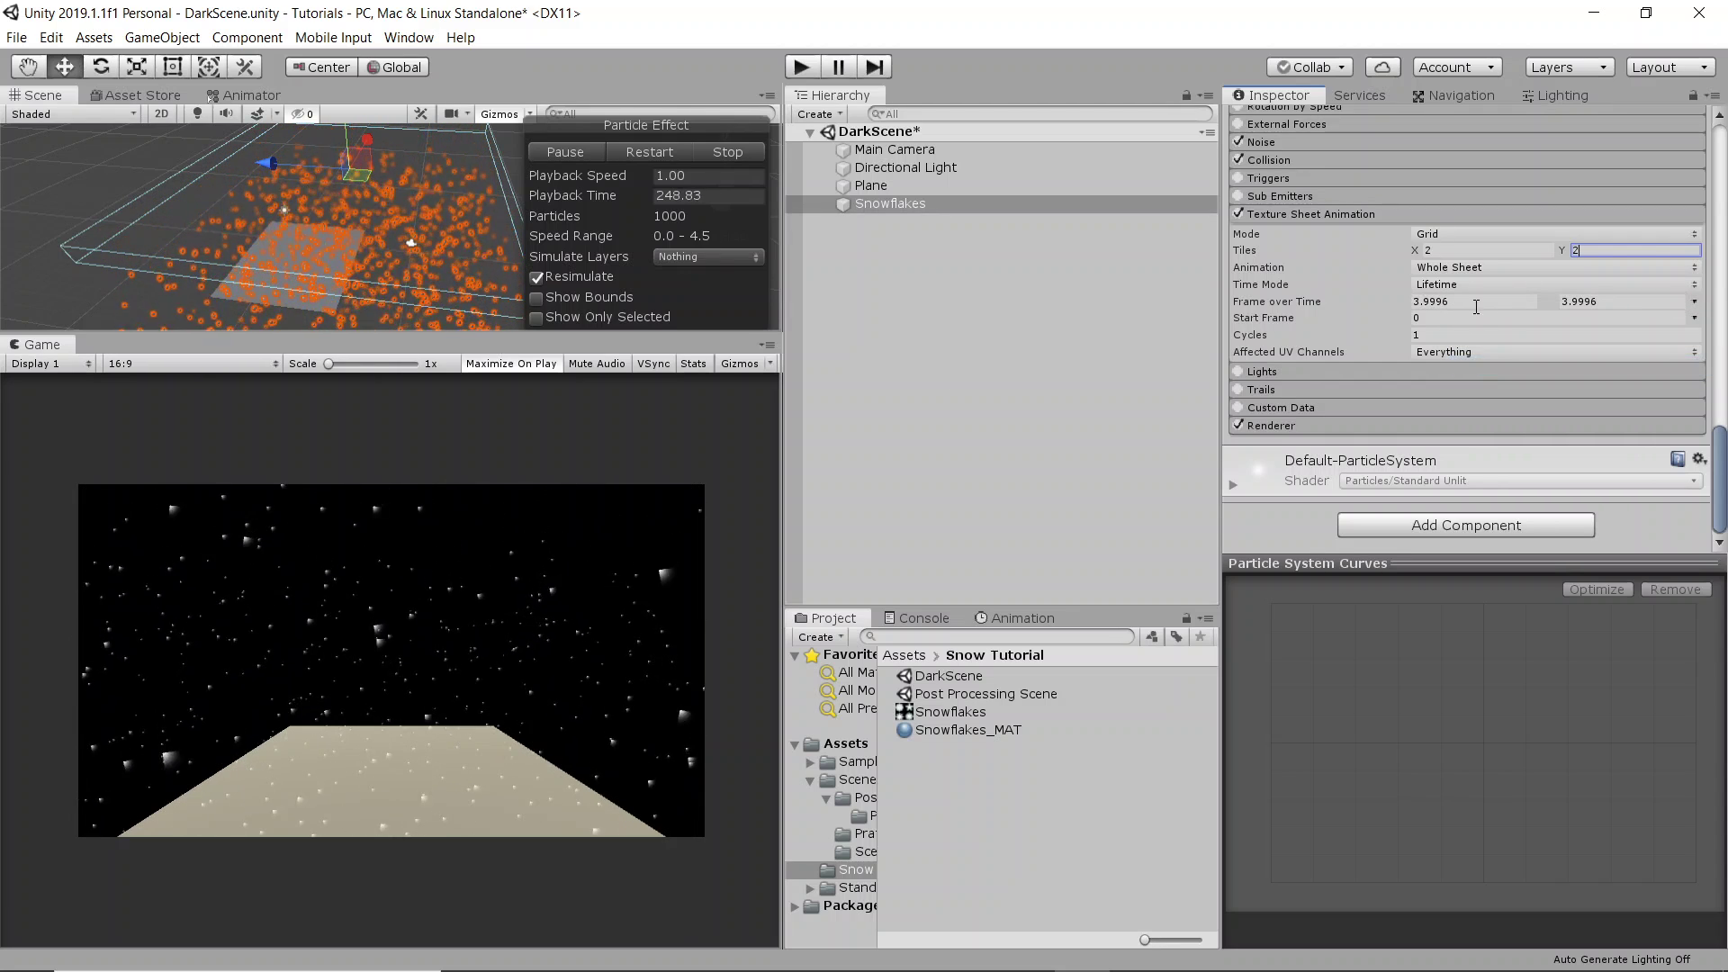
pyautogui.click(1487, 306)
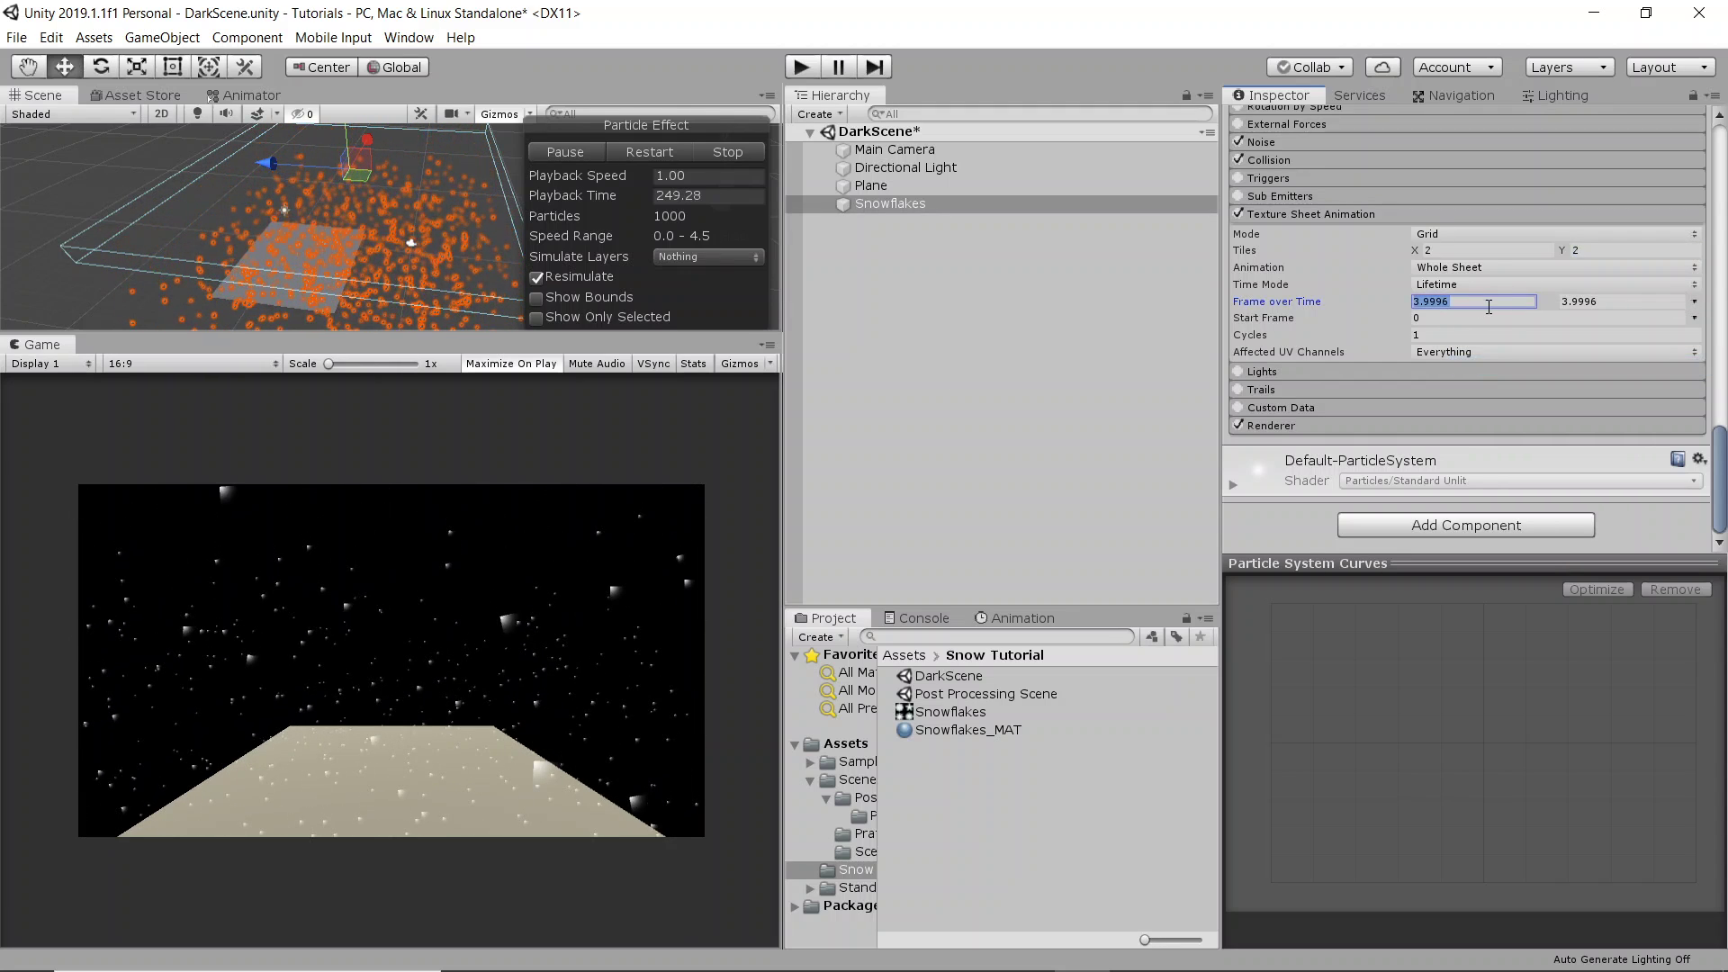
pyautogui.write('1')
pyautogui.click(1599, 302)
pyautogui.write('4')
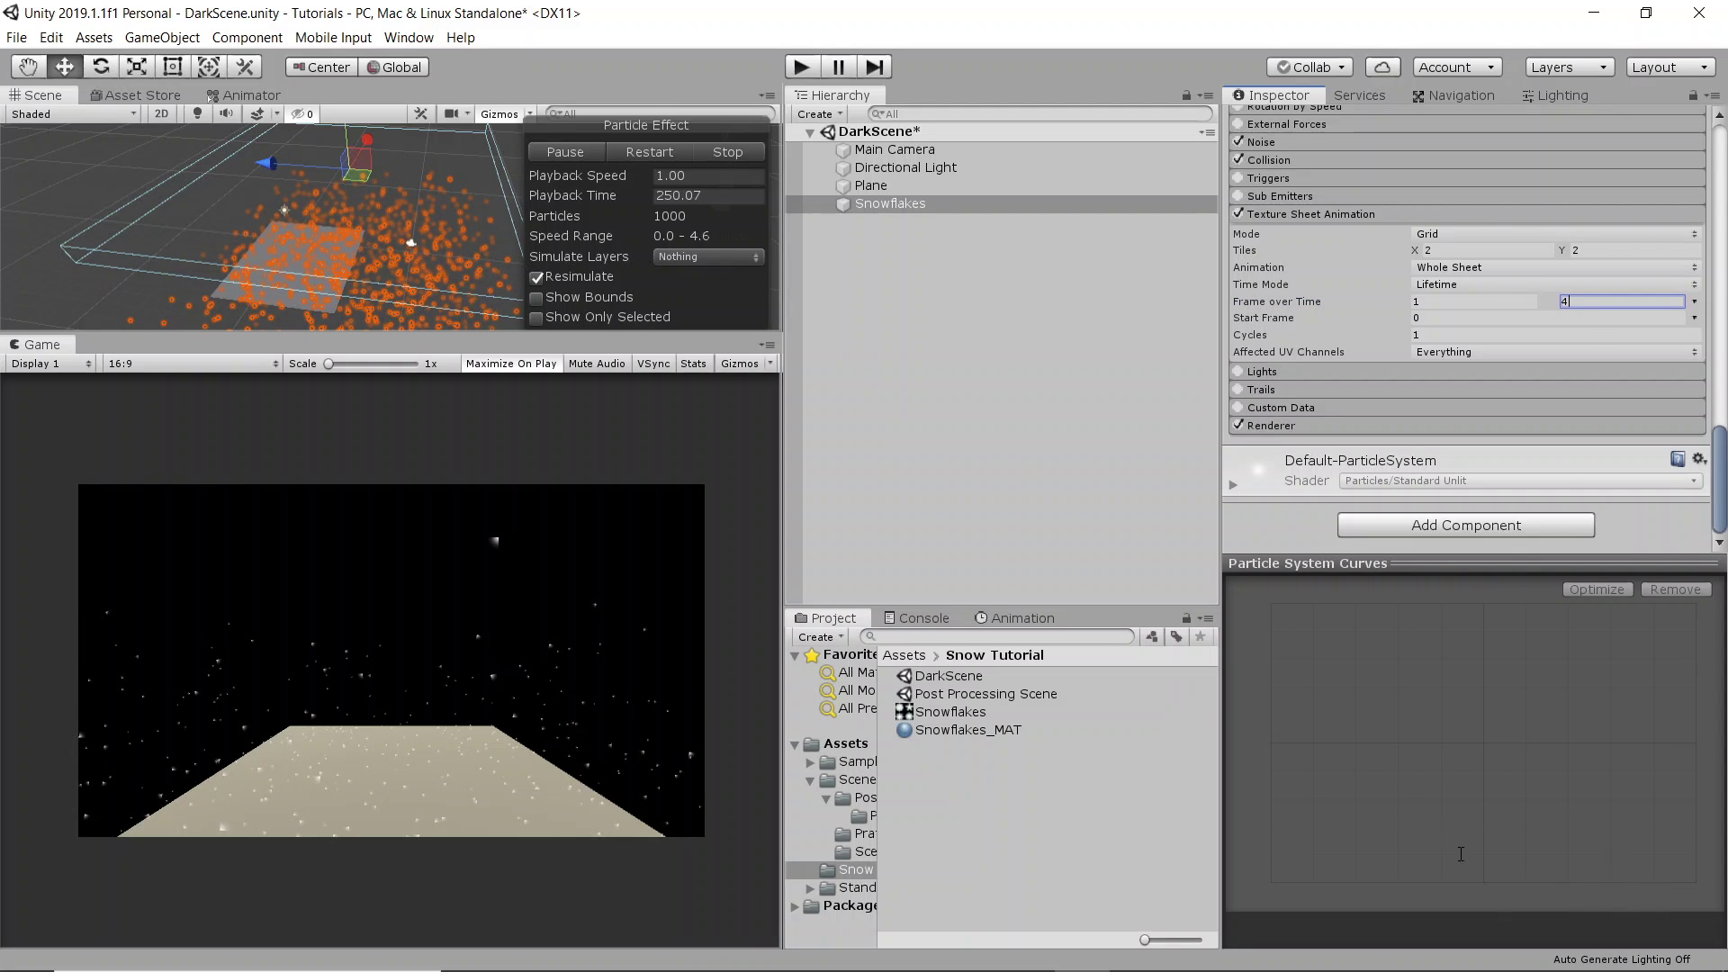
pyautogui.click(1287, 427)
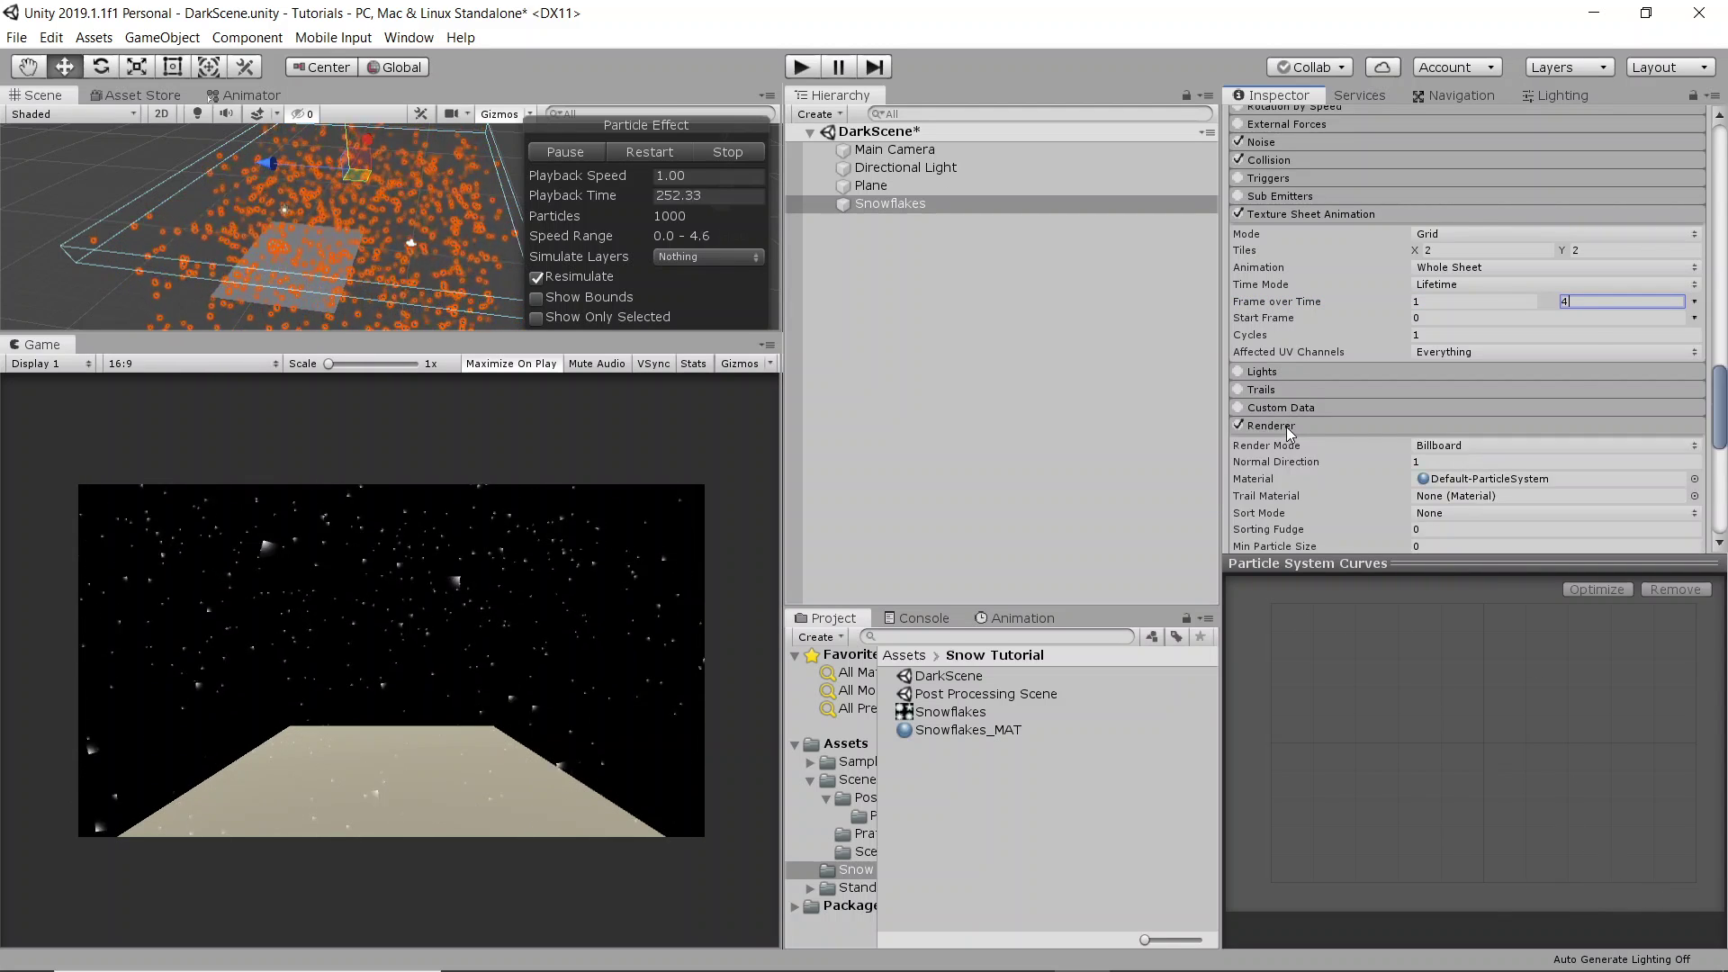
# - Assign Snowflakes_MAT as the Renderer material, keeping Max Particle Size at 0.5
pyautogui.scroll(-3, 1395, 380)
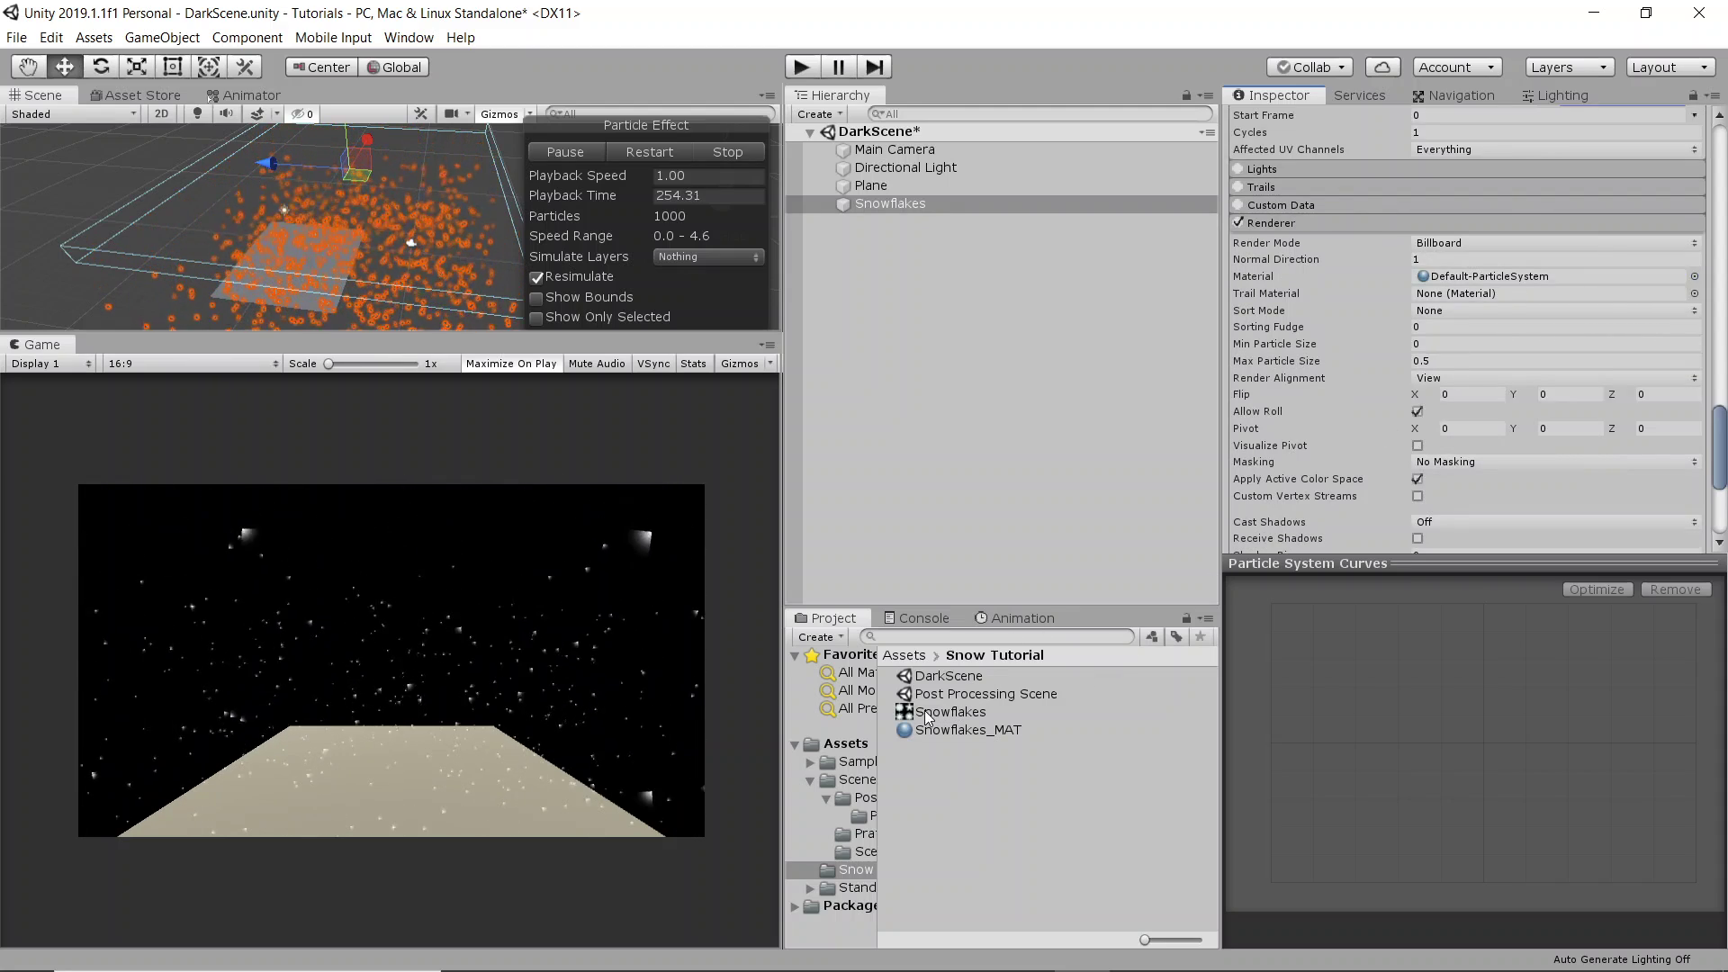
pyautogui.moveTo(919, 711); pyautogui.dragTo(1494, 279)
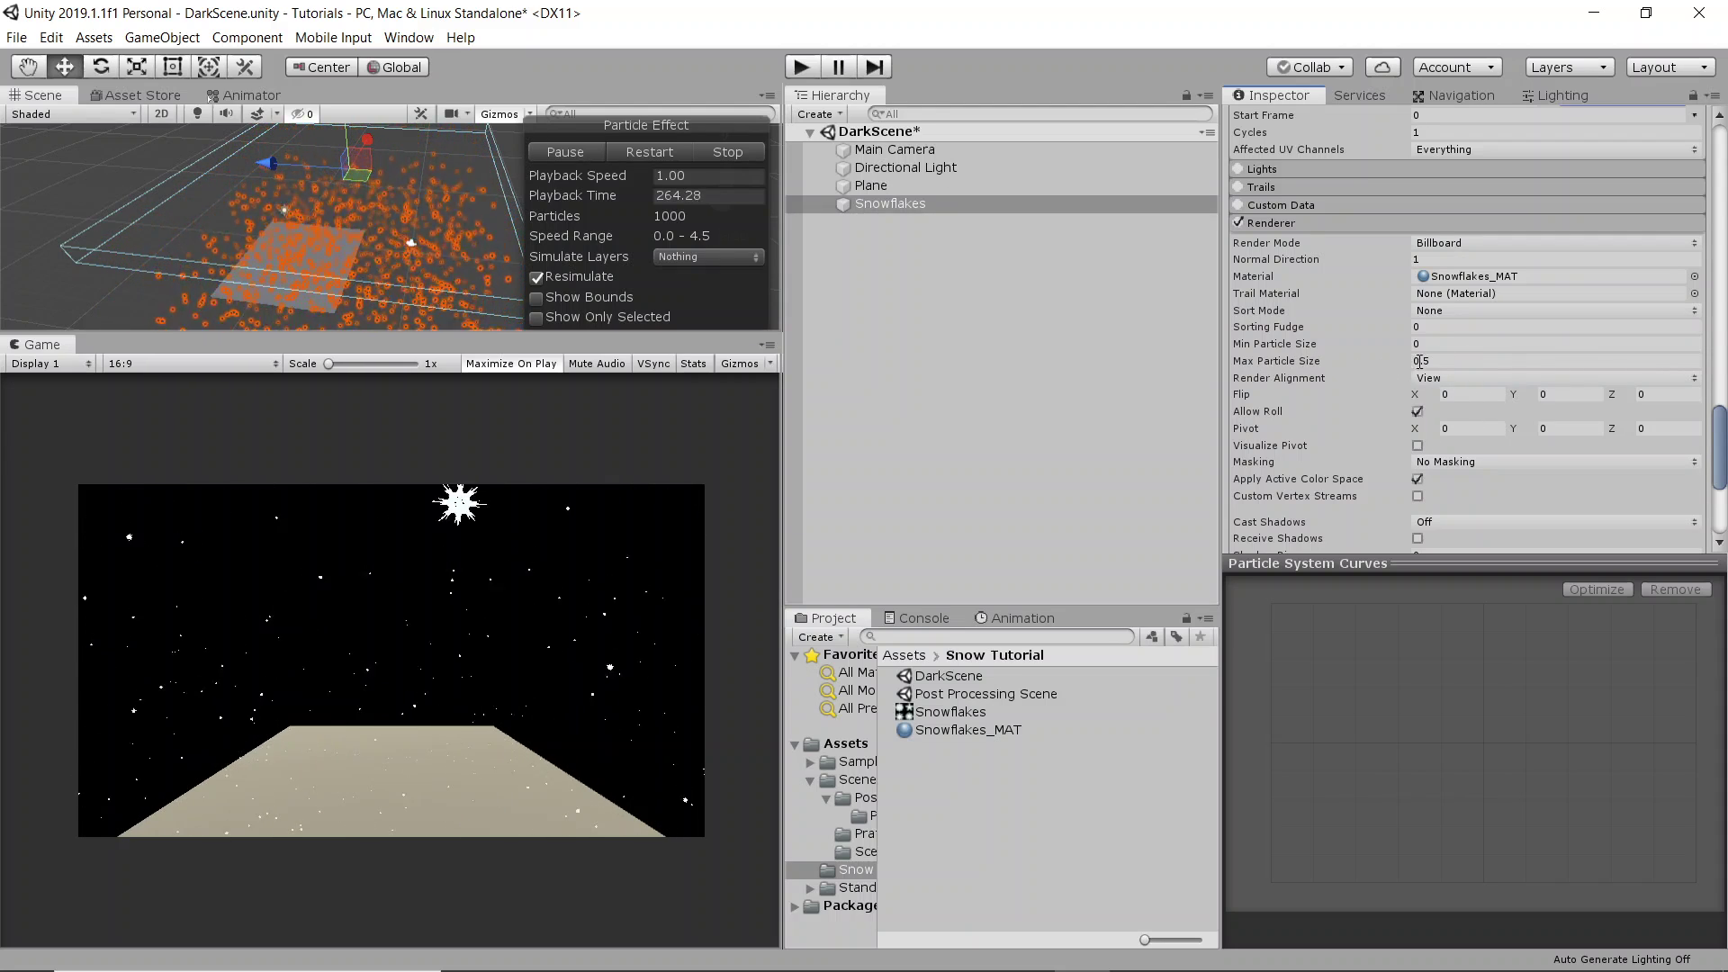
pyautogui.click(1431, 363)
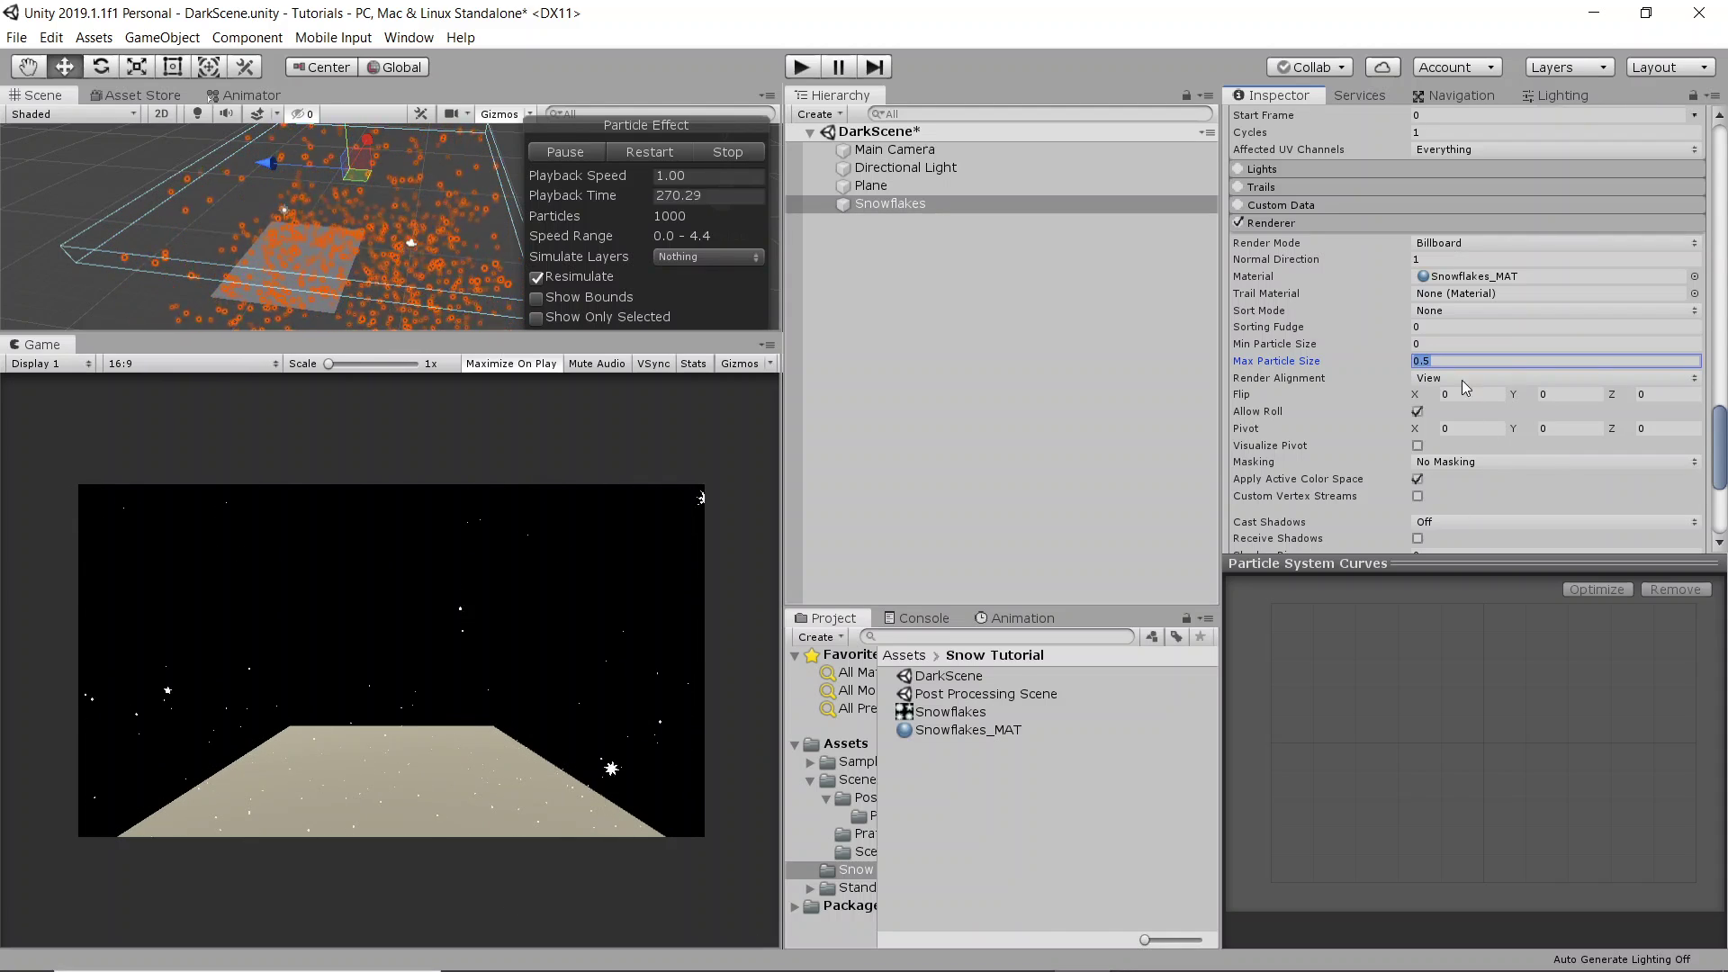
pyautogui.moveTo(1437, 361); pyautogui.dragTo(1410, 367)
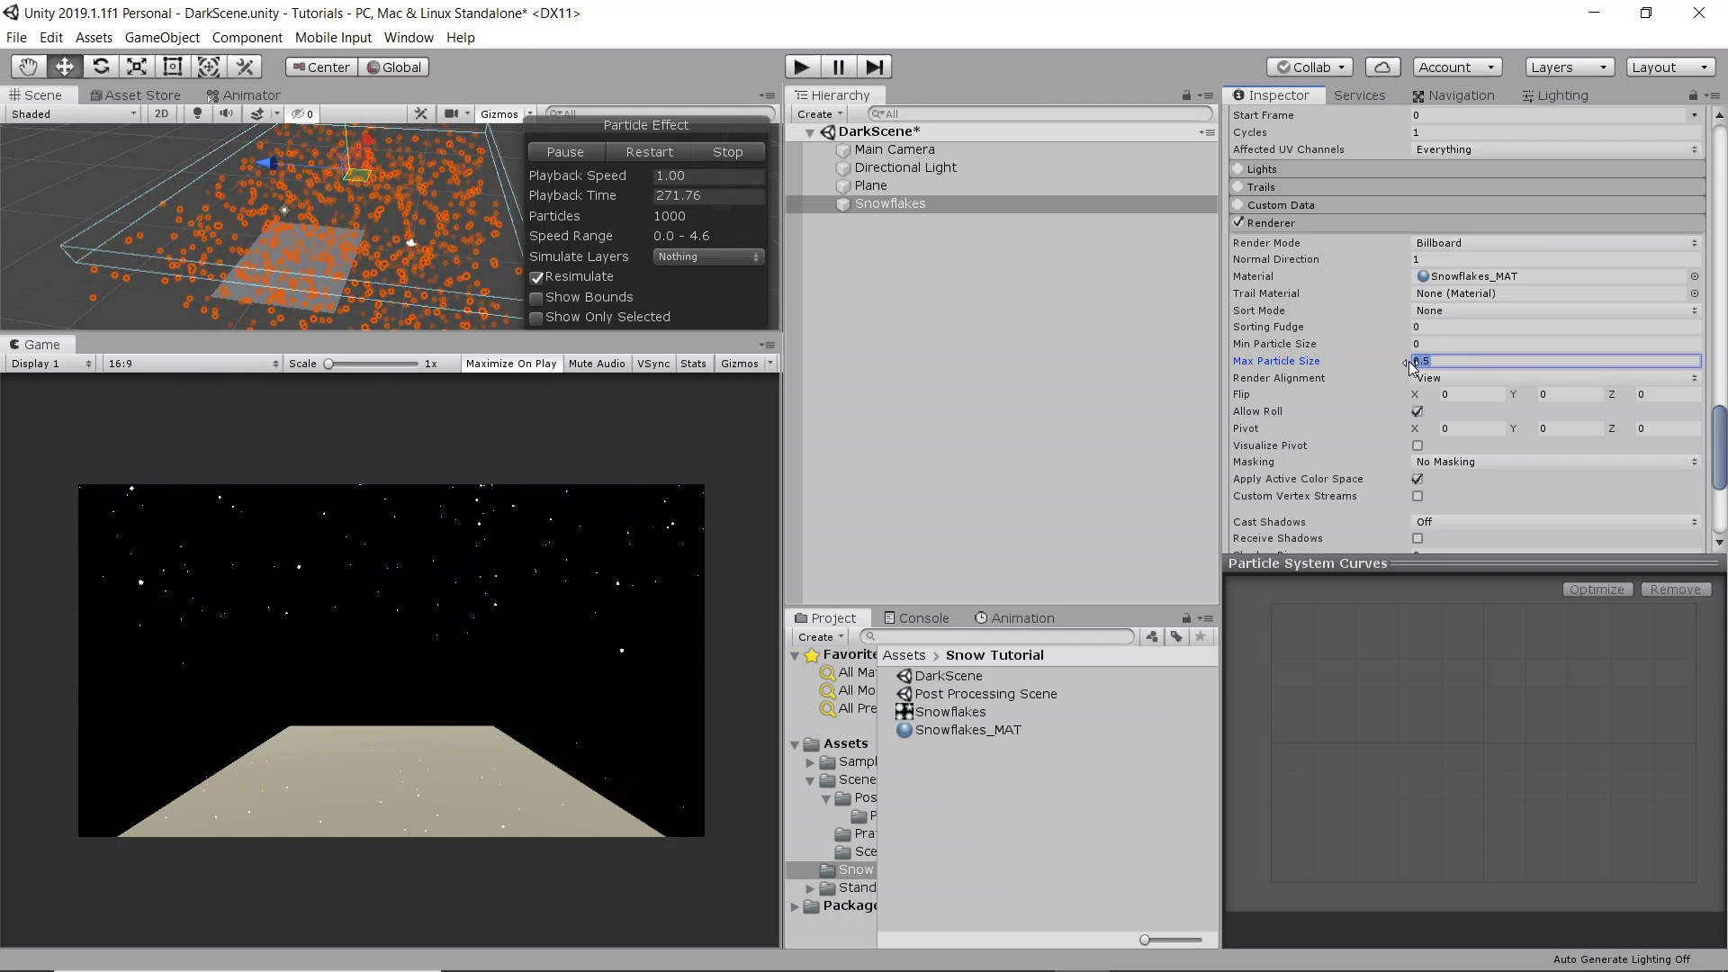
pyautogui.click(1476, 364)
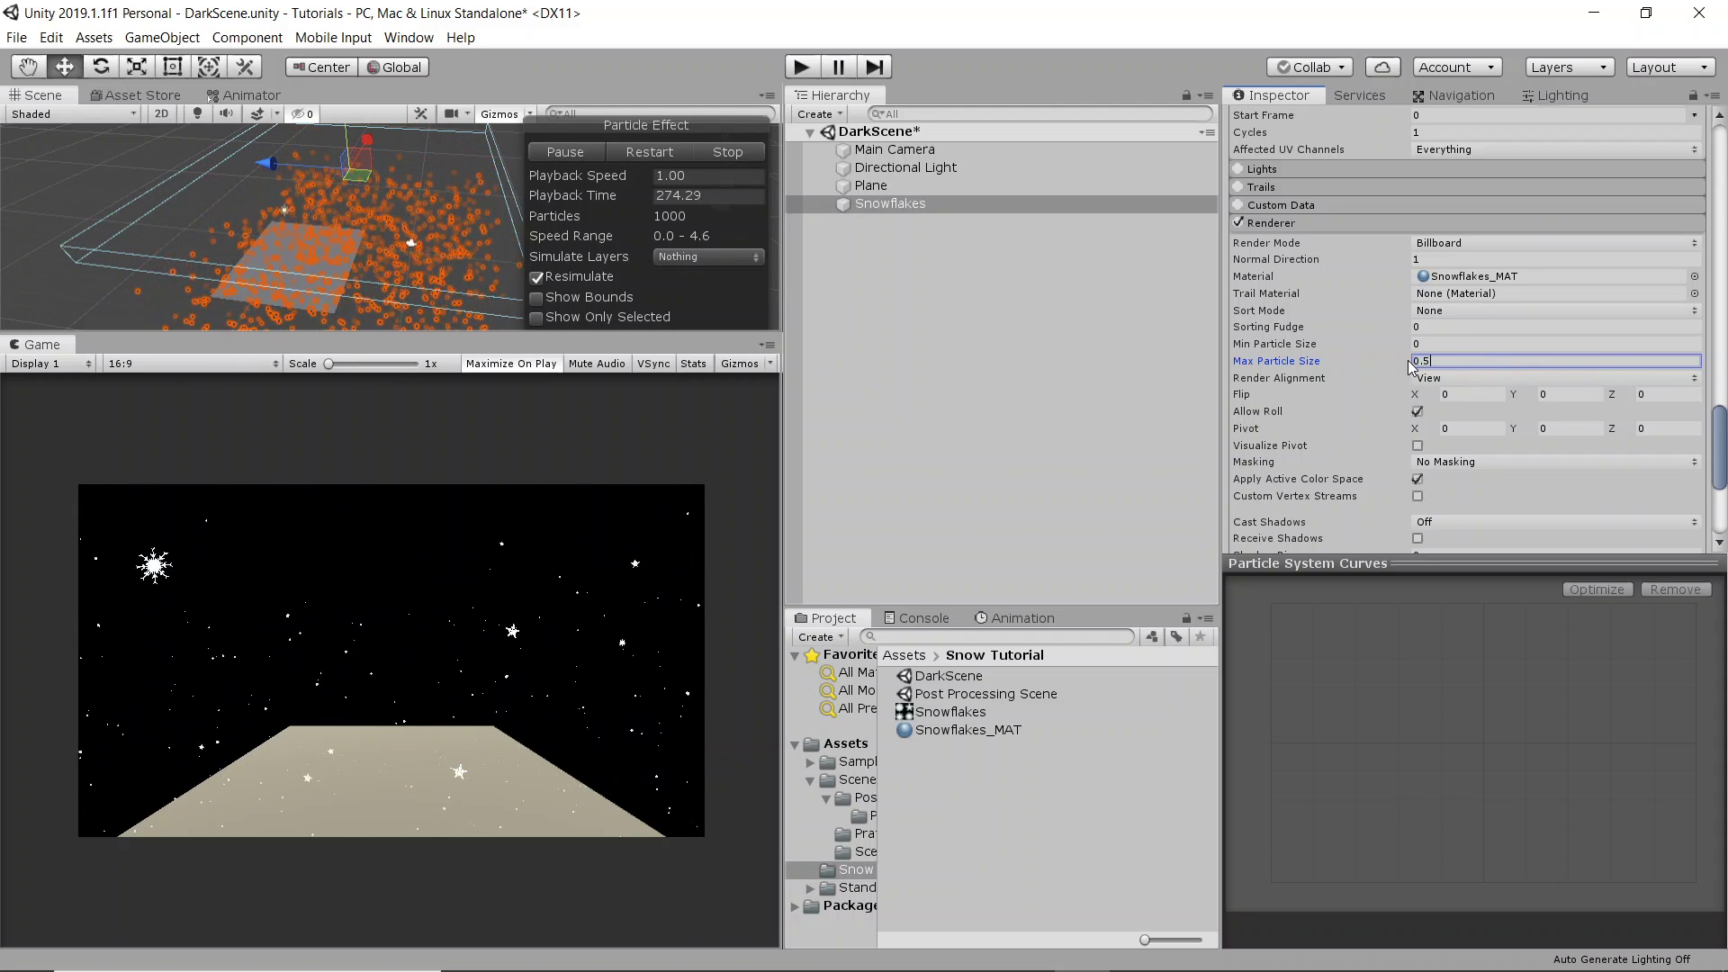
pyautogui.press('Return')
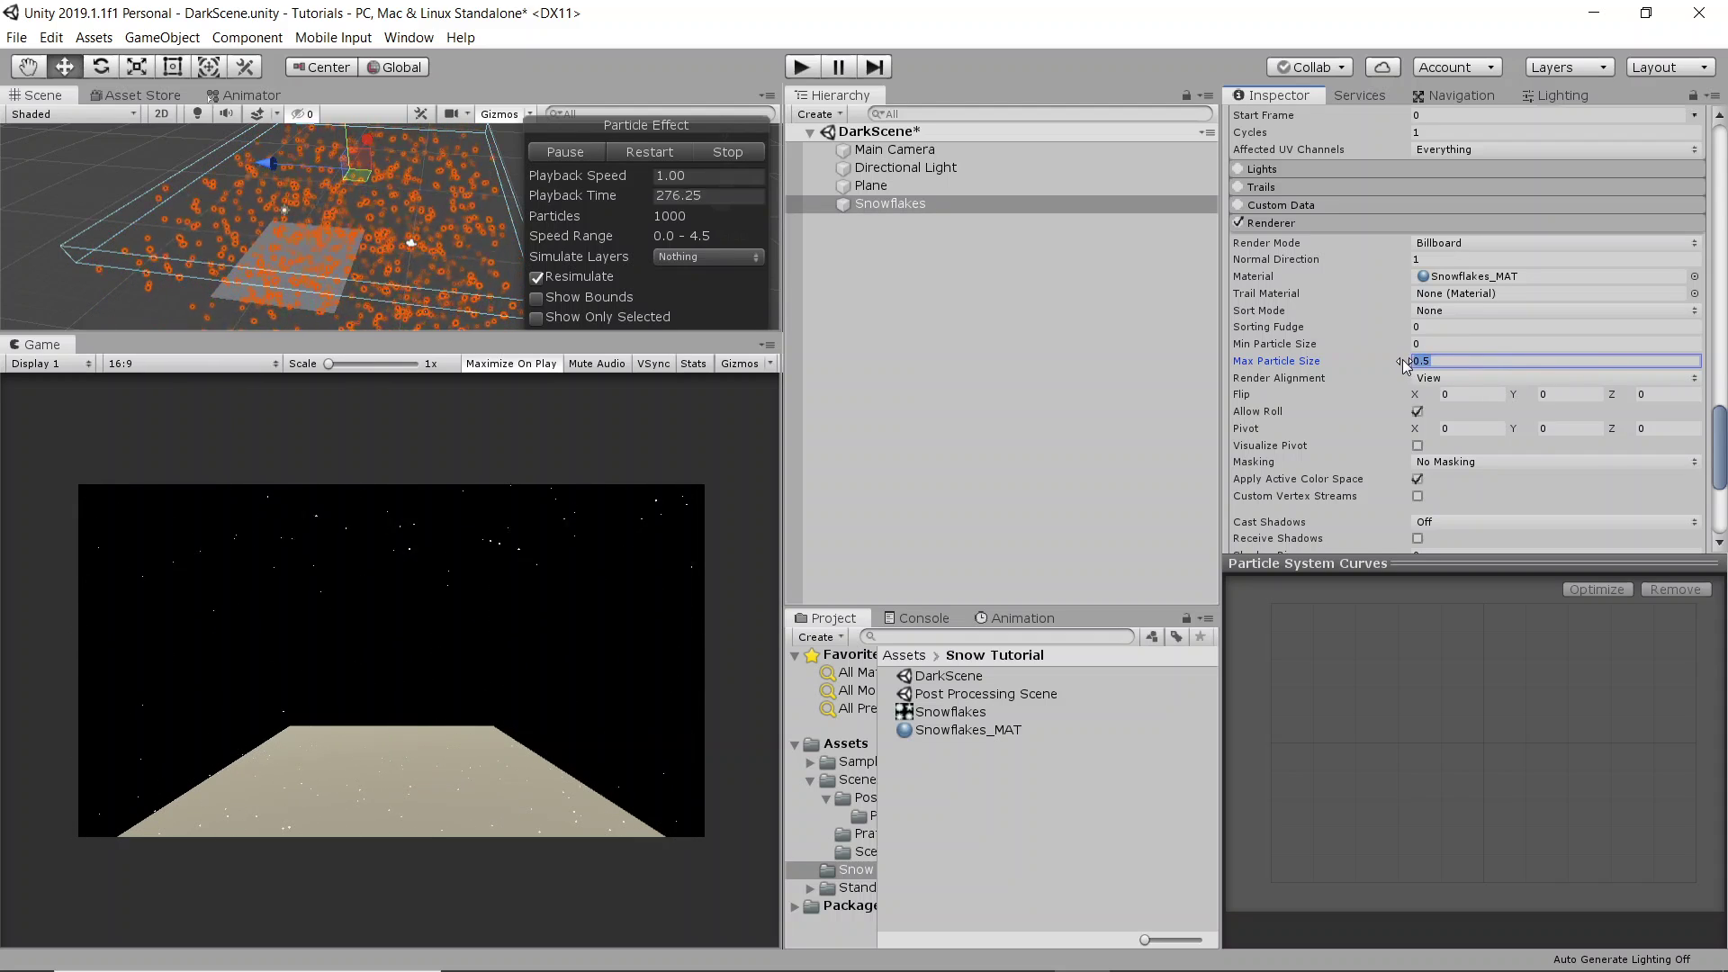
pyautogui.scroll(15, 1440, 360)
# - Set the Snowflakes Max Particles to 2000
pyautogui.scroll(-2, 1512, 297)
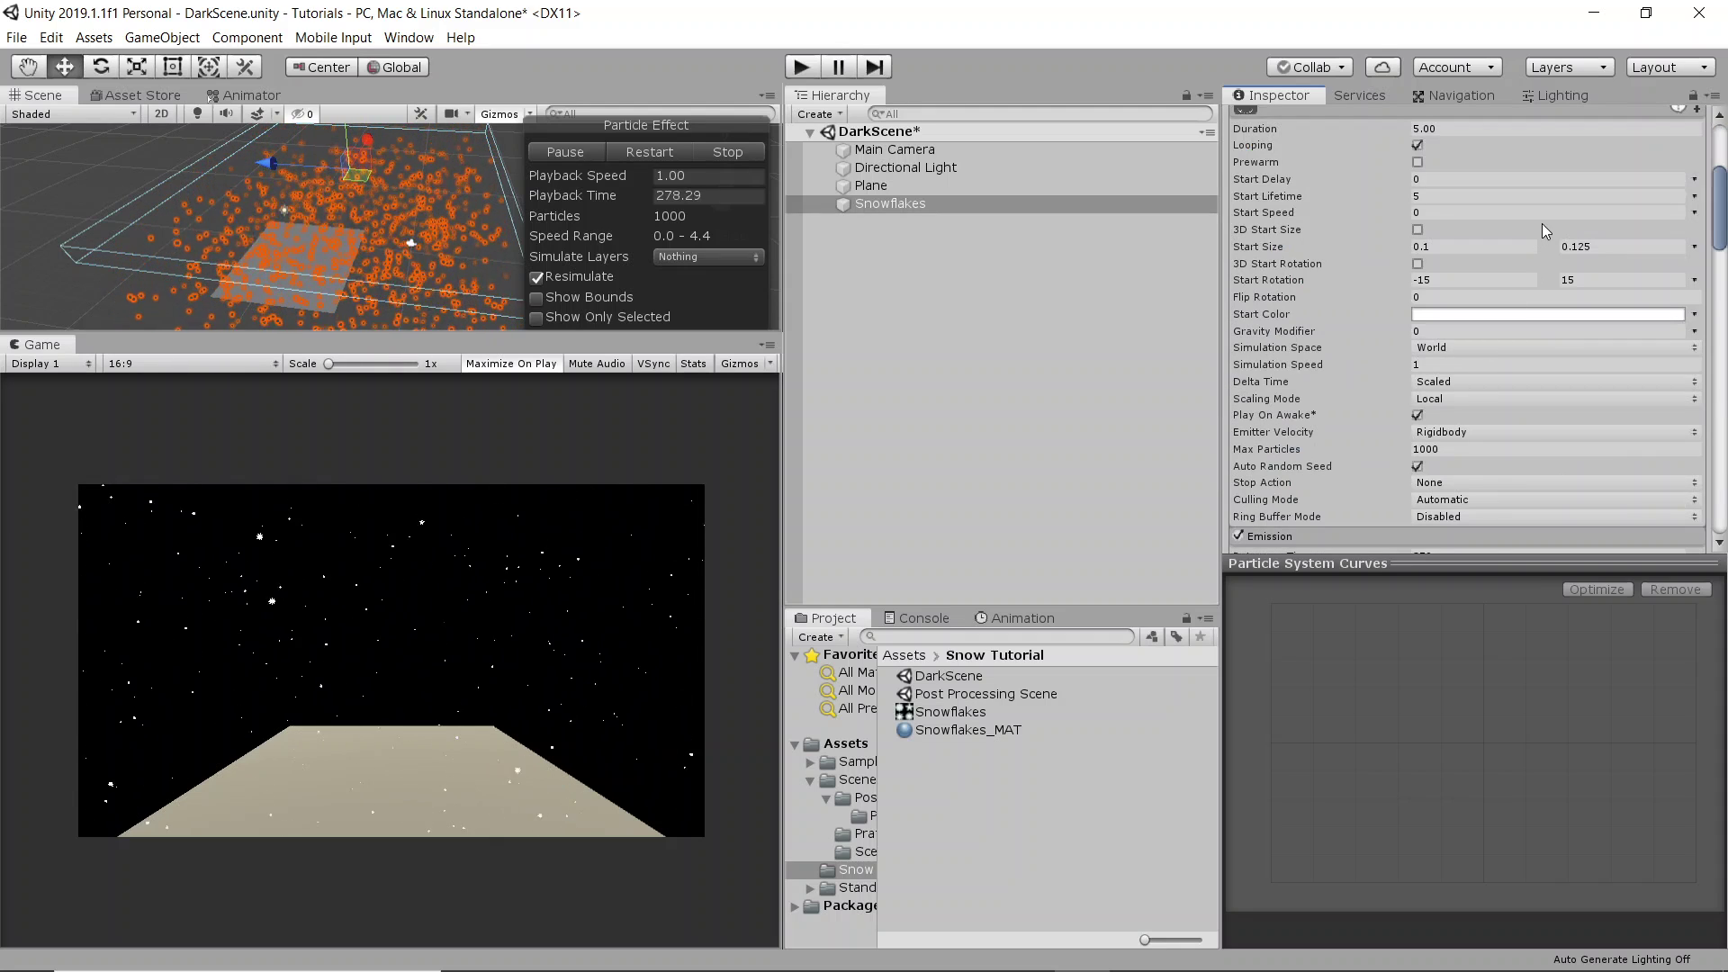
pyautogui.click(1443, 447)
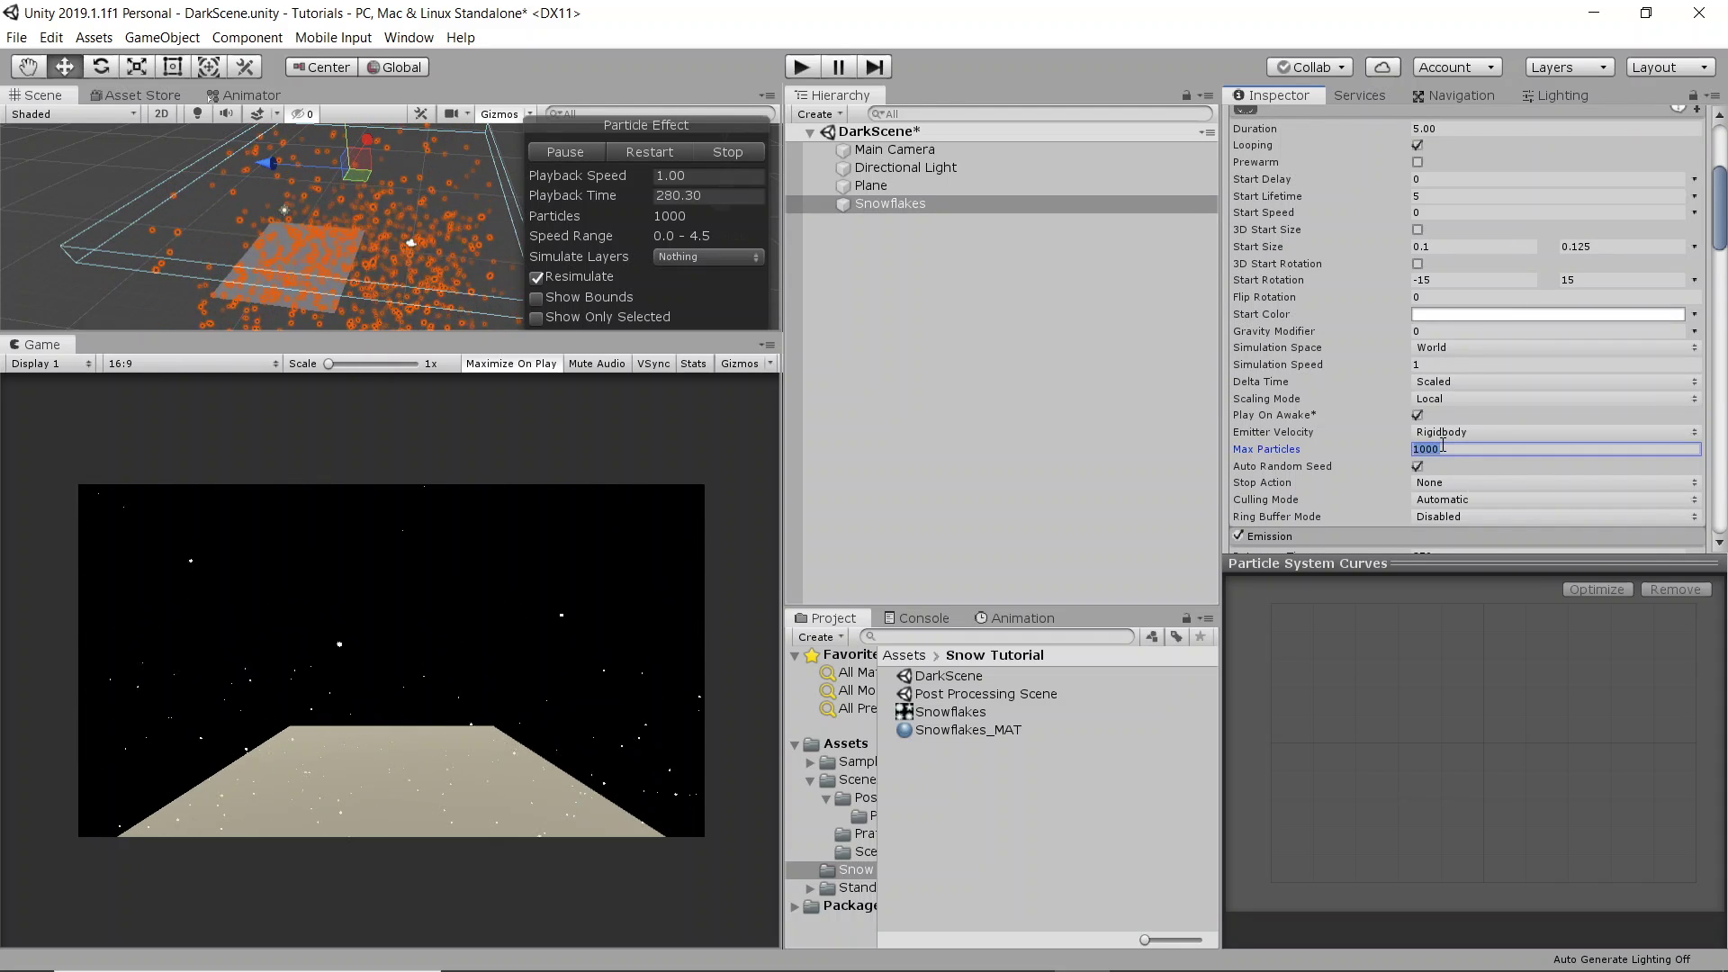
pyautogui.write('2')
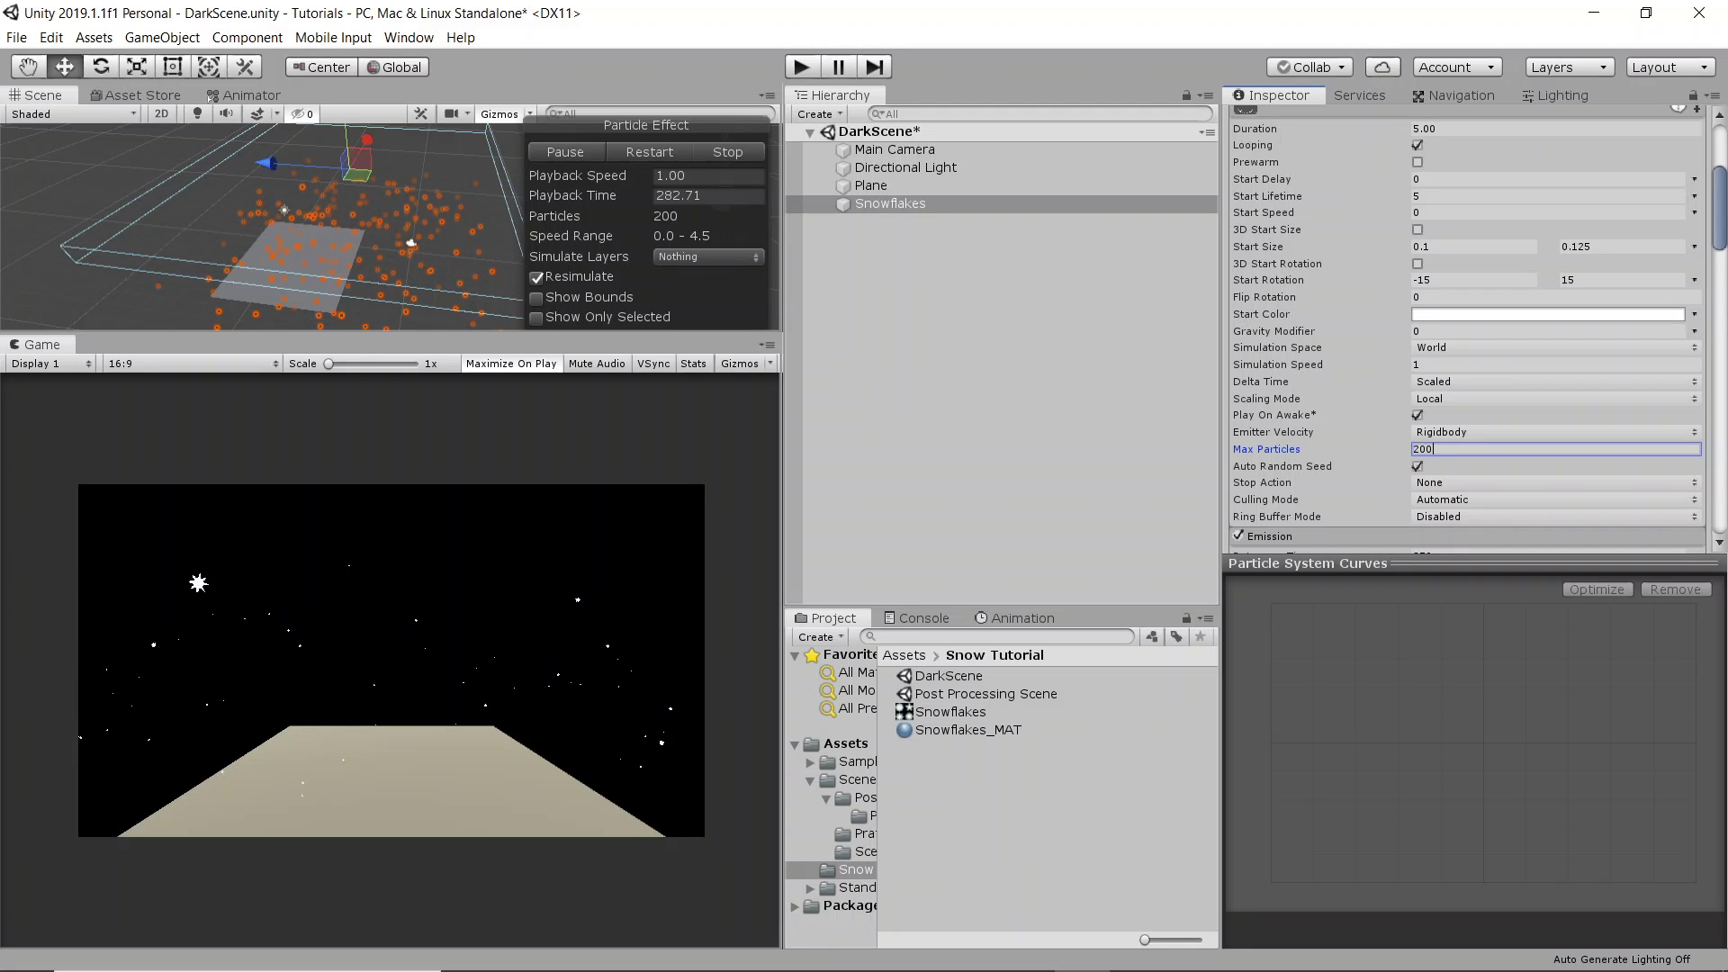
pyautogui.write('000')
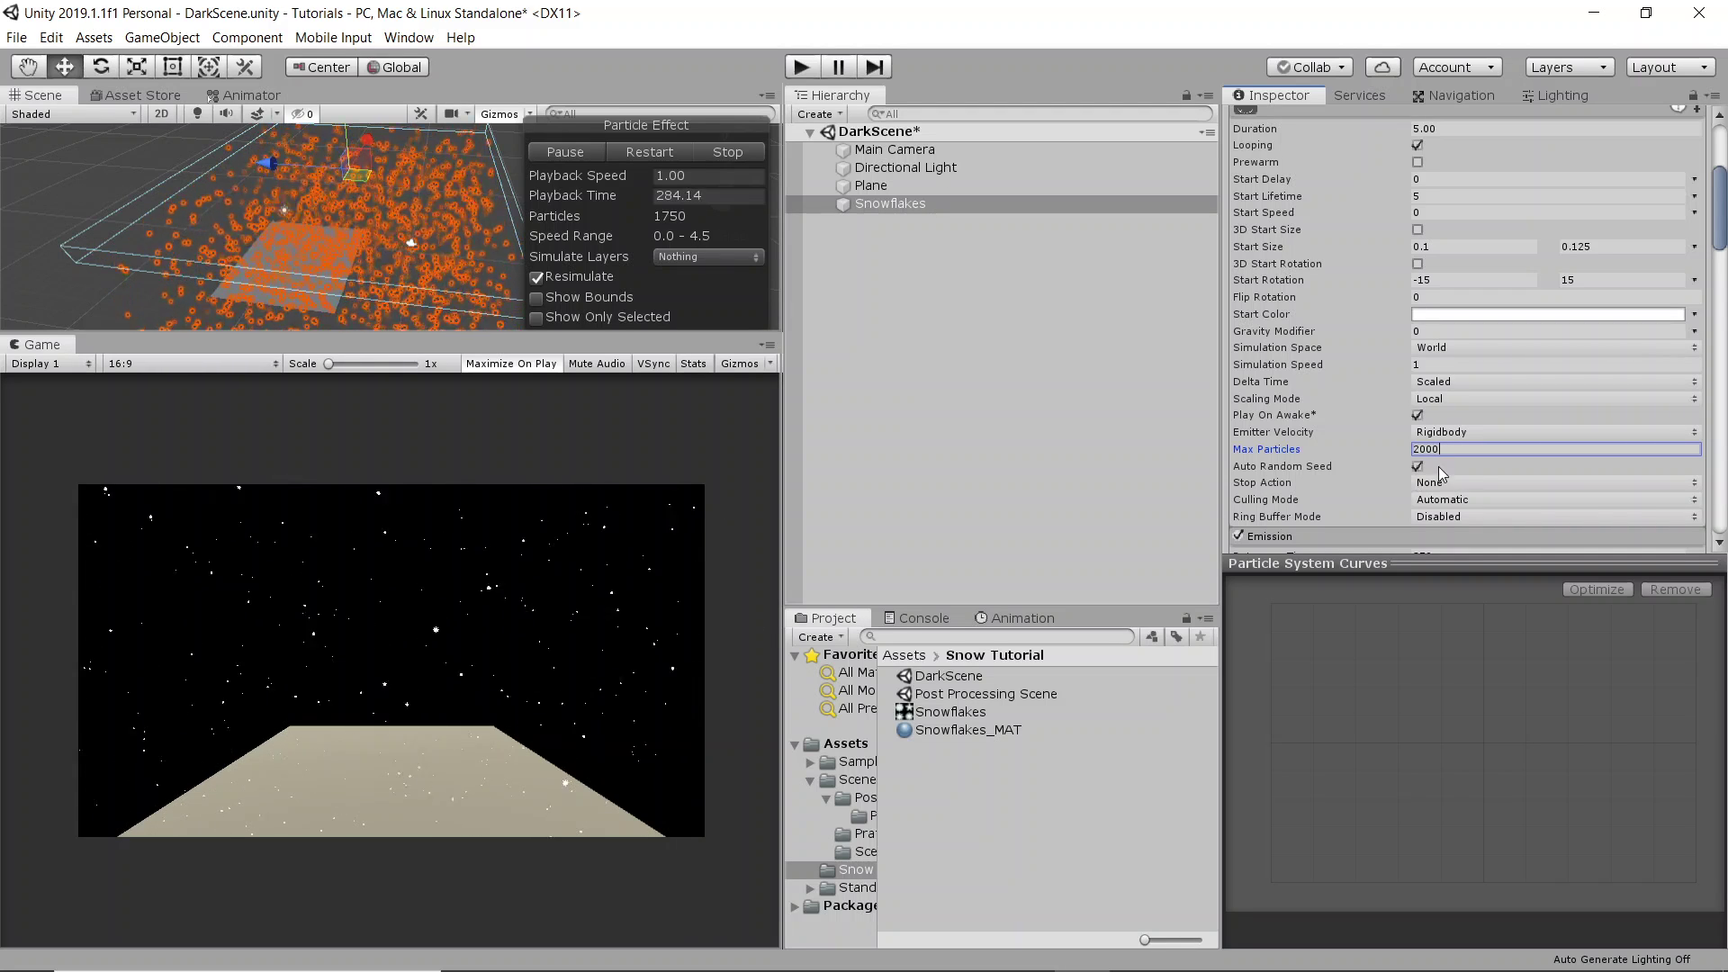
# - Try a Start Size of 1, restart the preview, then set Start Size back to 0.1
pyautogui.click(1470, 247)
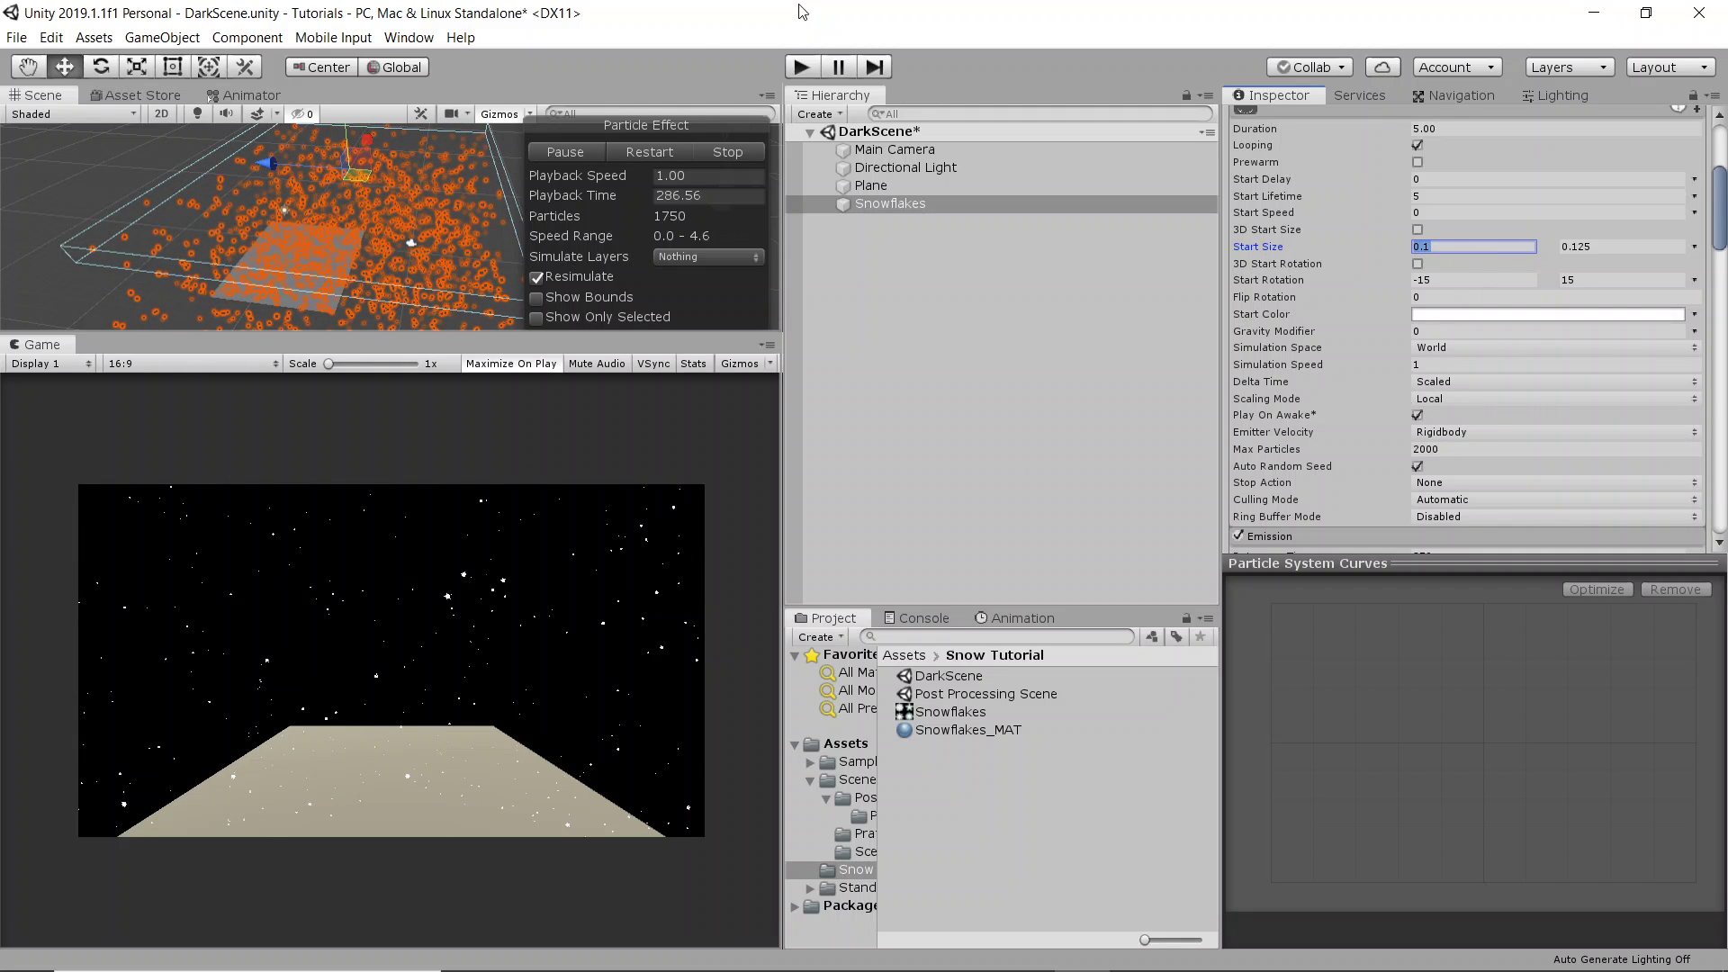
pyautogui.write('1')
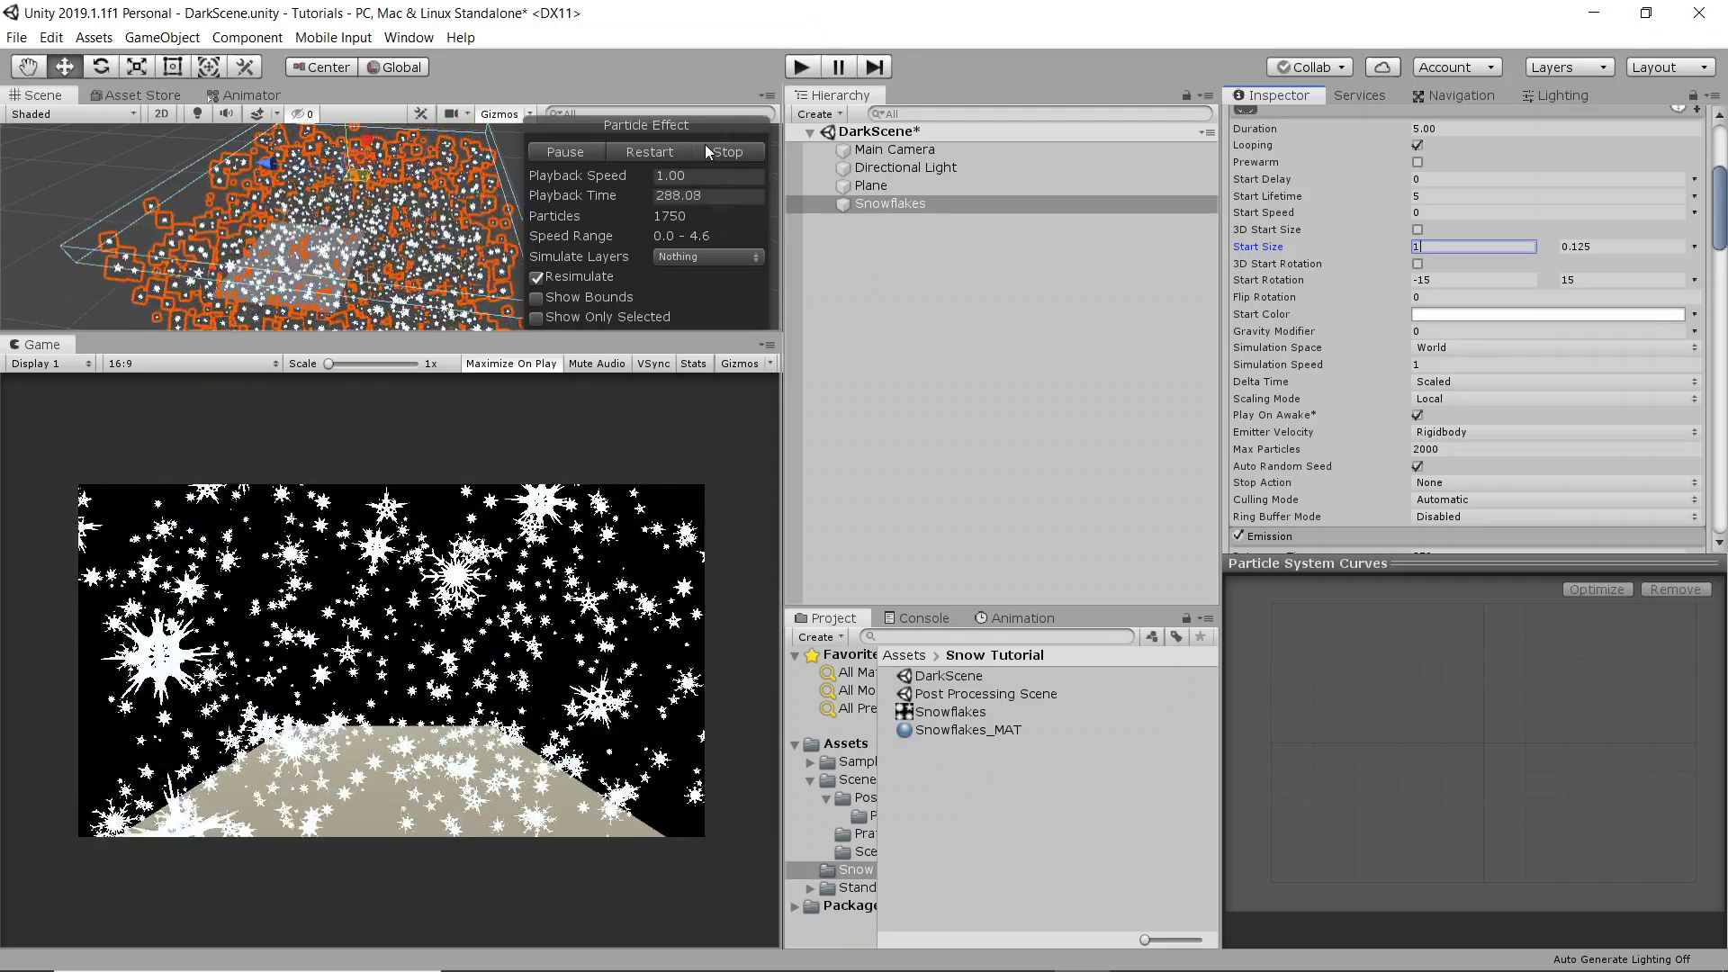
pyautogui.click(710, 150)
pyautogui.click(590, 152)
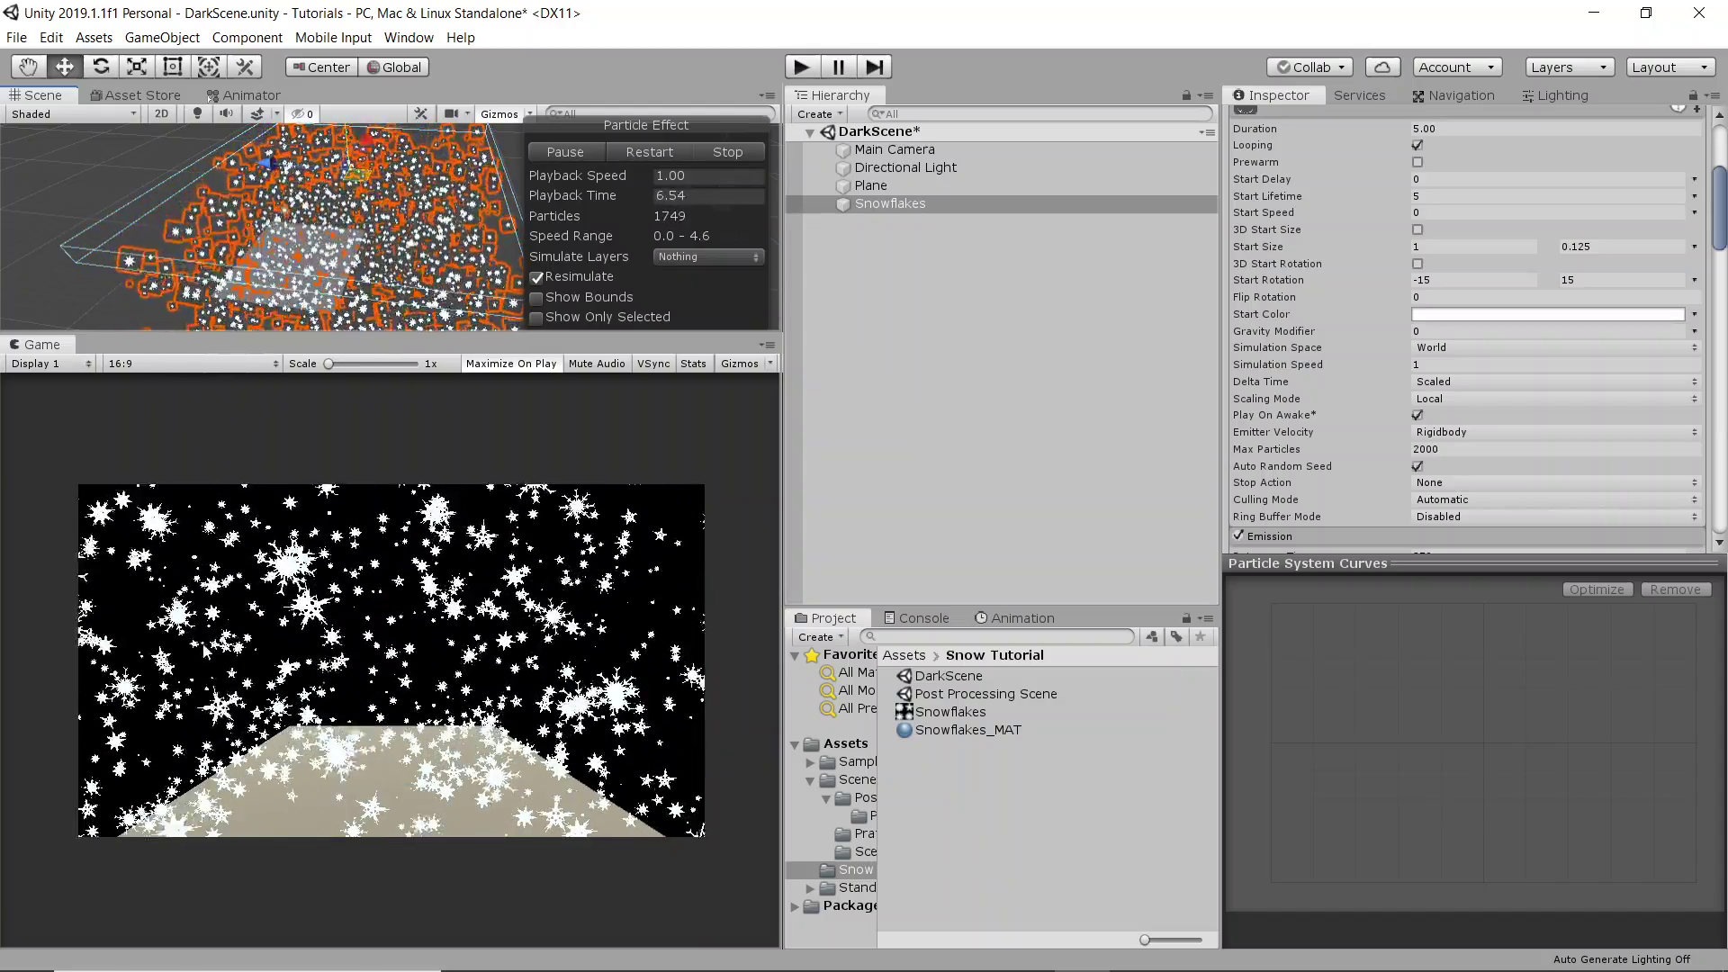
pyautogui.click(1479, 251)
pyautogui.write('0.1')
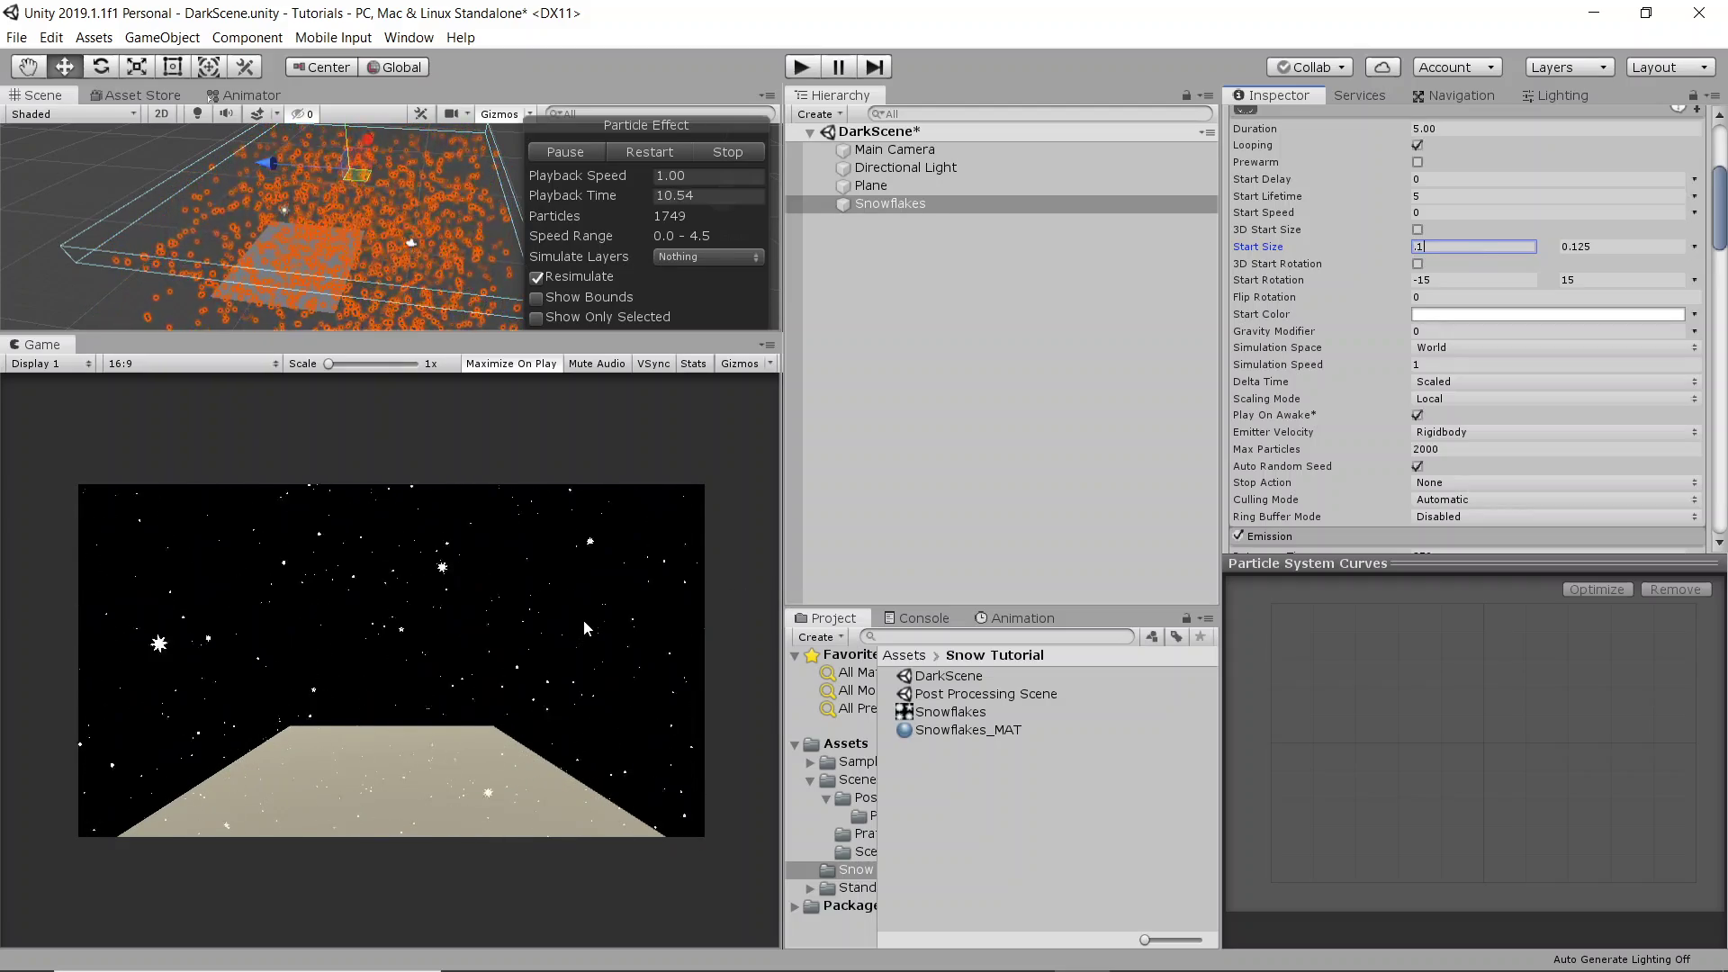
pyautogui.press('Return')
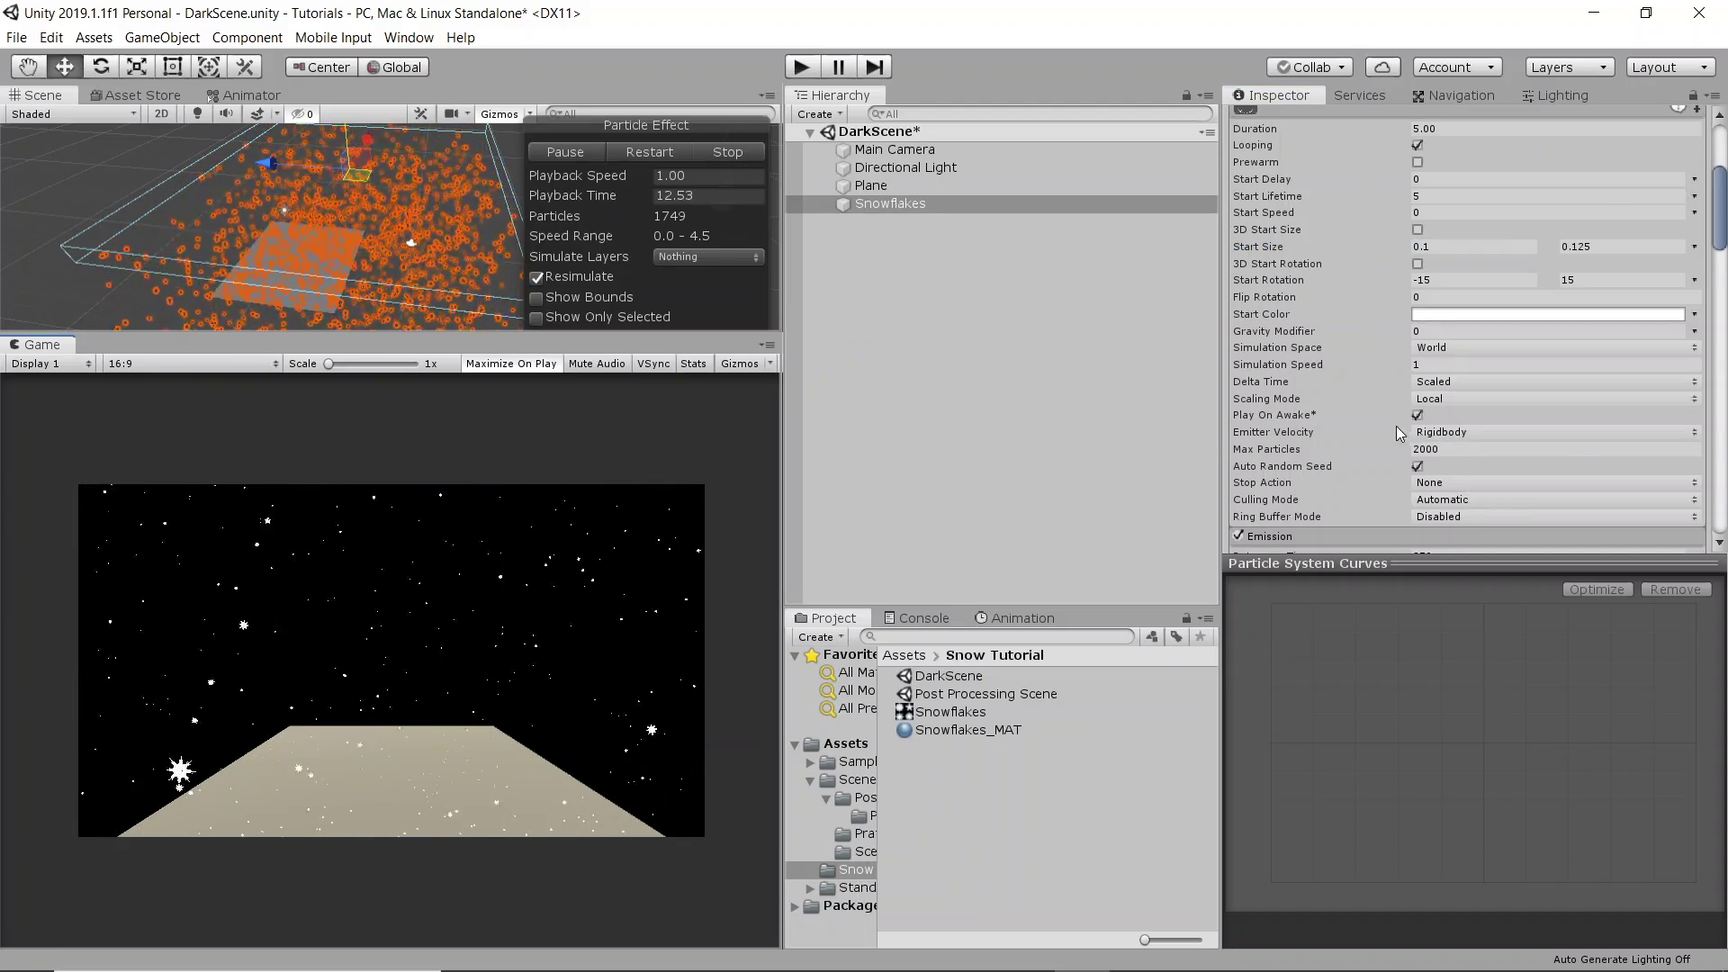
# - Collapse the Emission, Shape, Color over Lifetime and Renderer modules
pyautogui.scroll(-5, 1396, 426)
pyautogui.click(1293, 335)
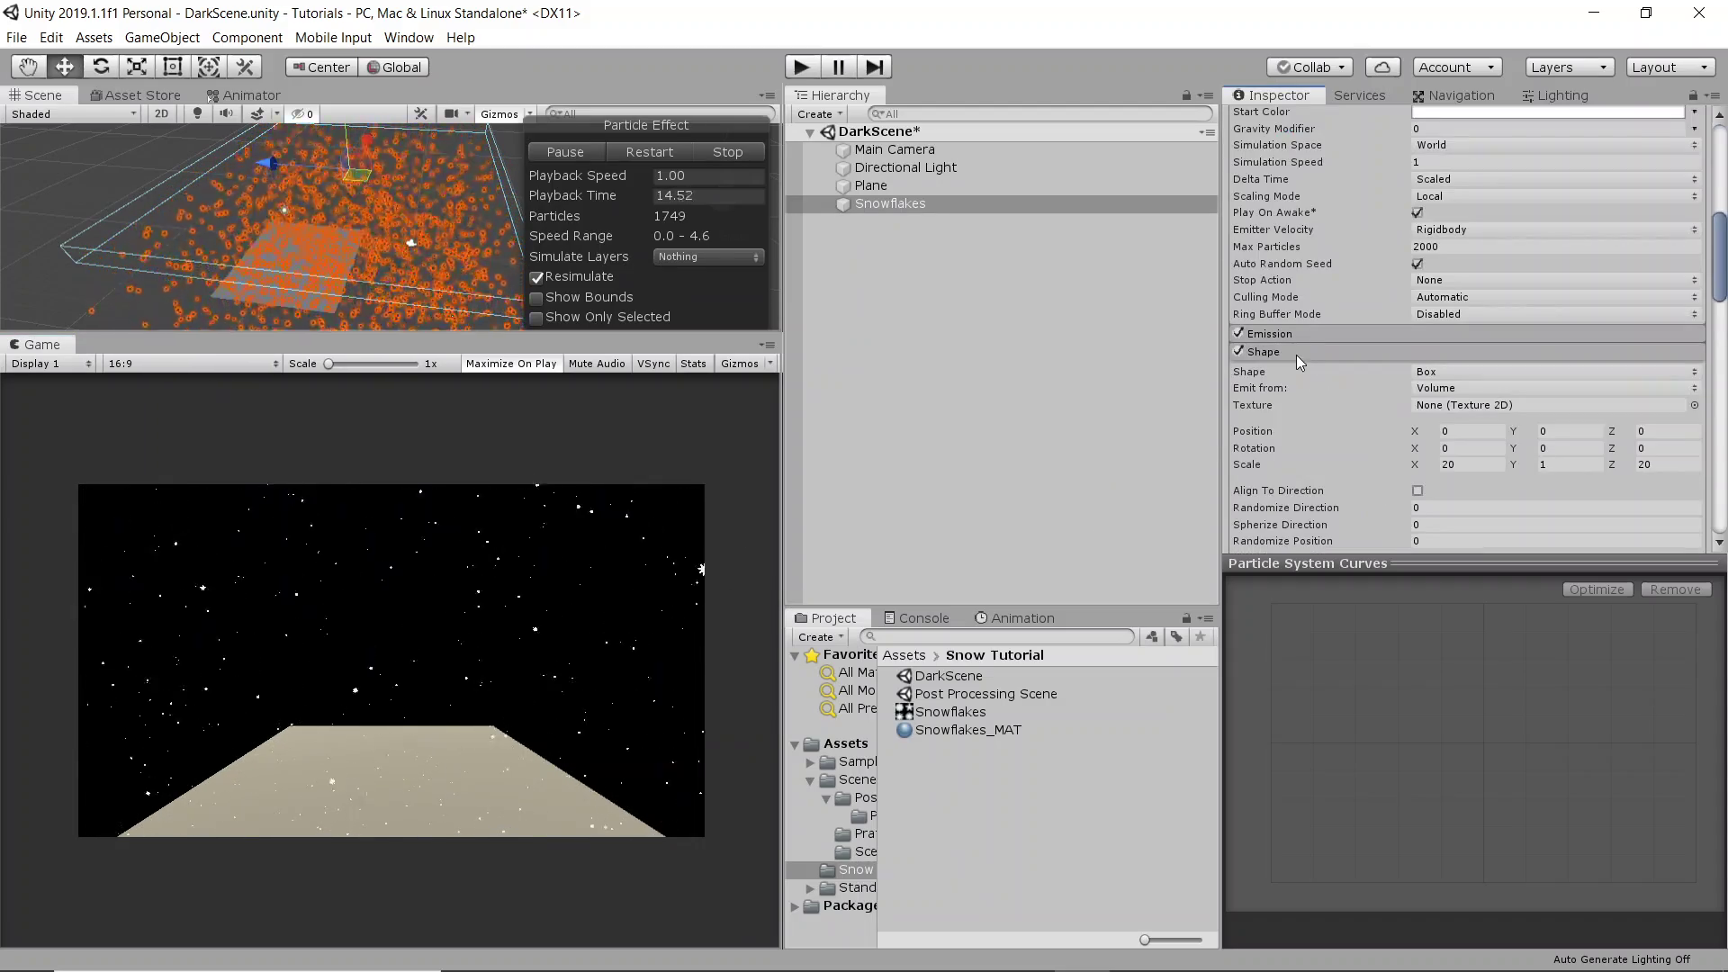
pyautogui.click(1296, 353)
pyautogui.click(1319, 443)
pyautogui.scroll(10, 1351, 169)
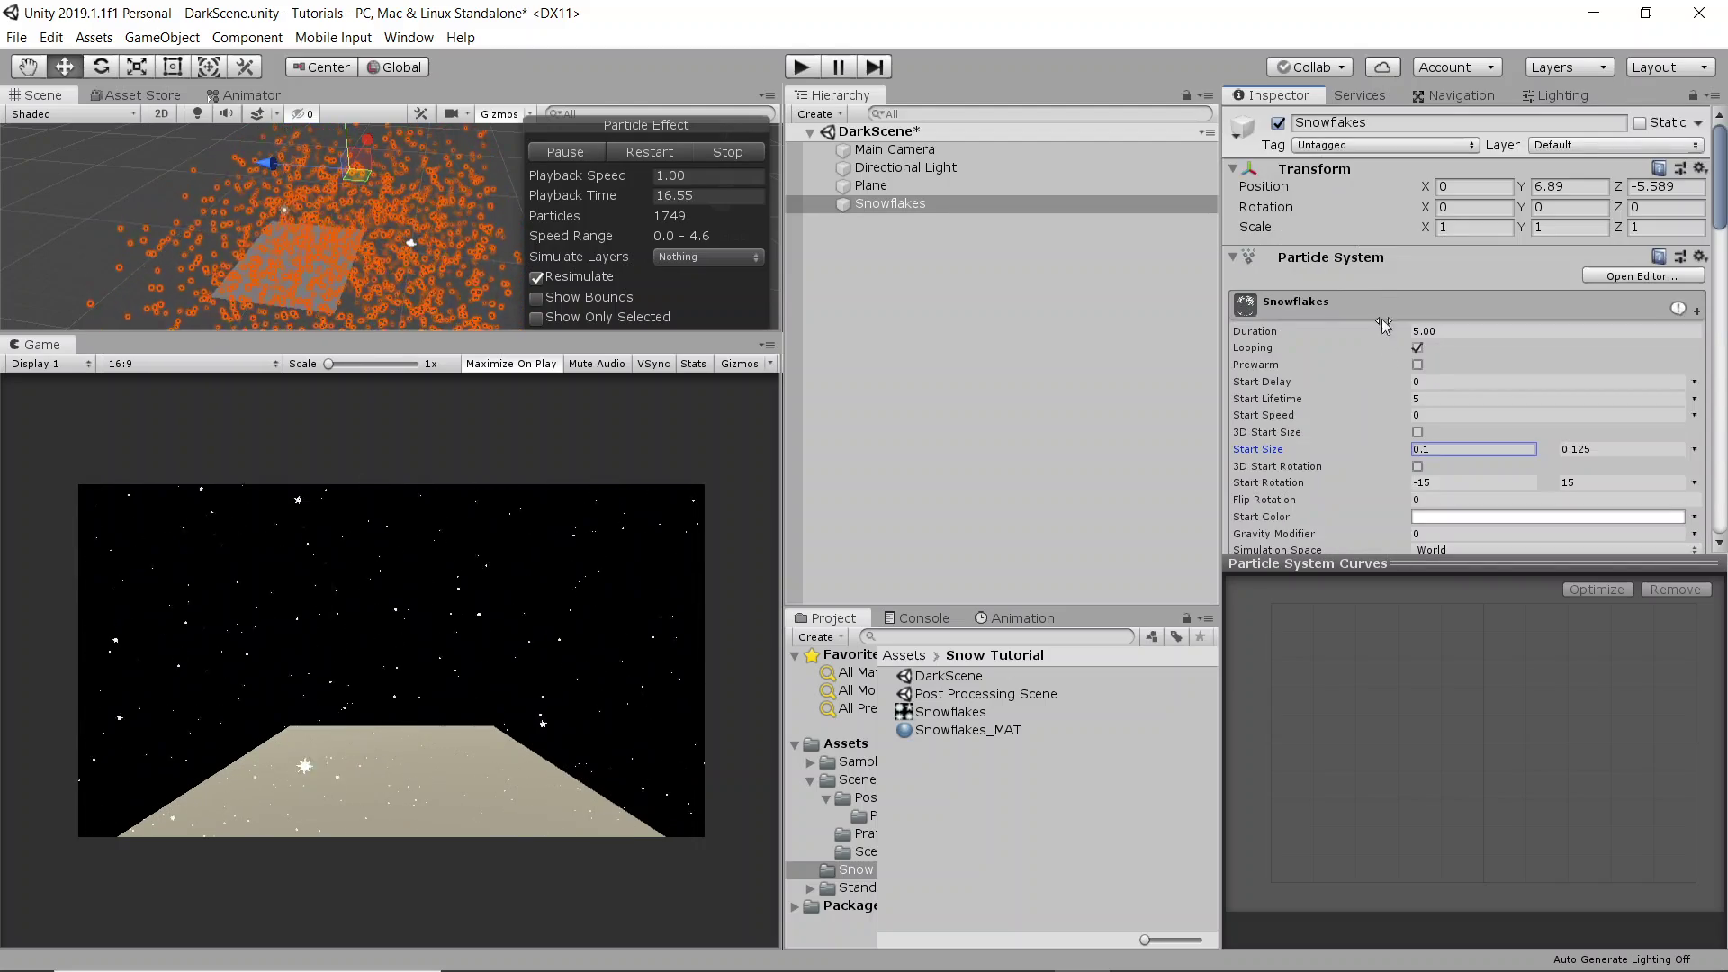
pyautogui.scroll(-10, 1379, 236)
pyautogui.scroll(-10, 1379, 236)
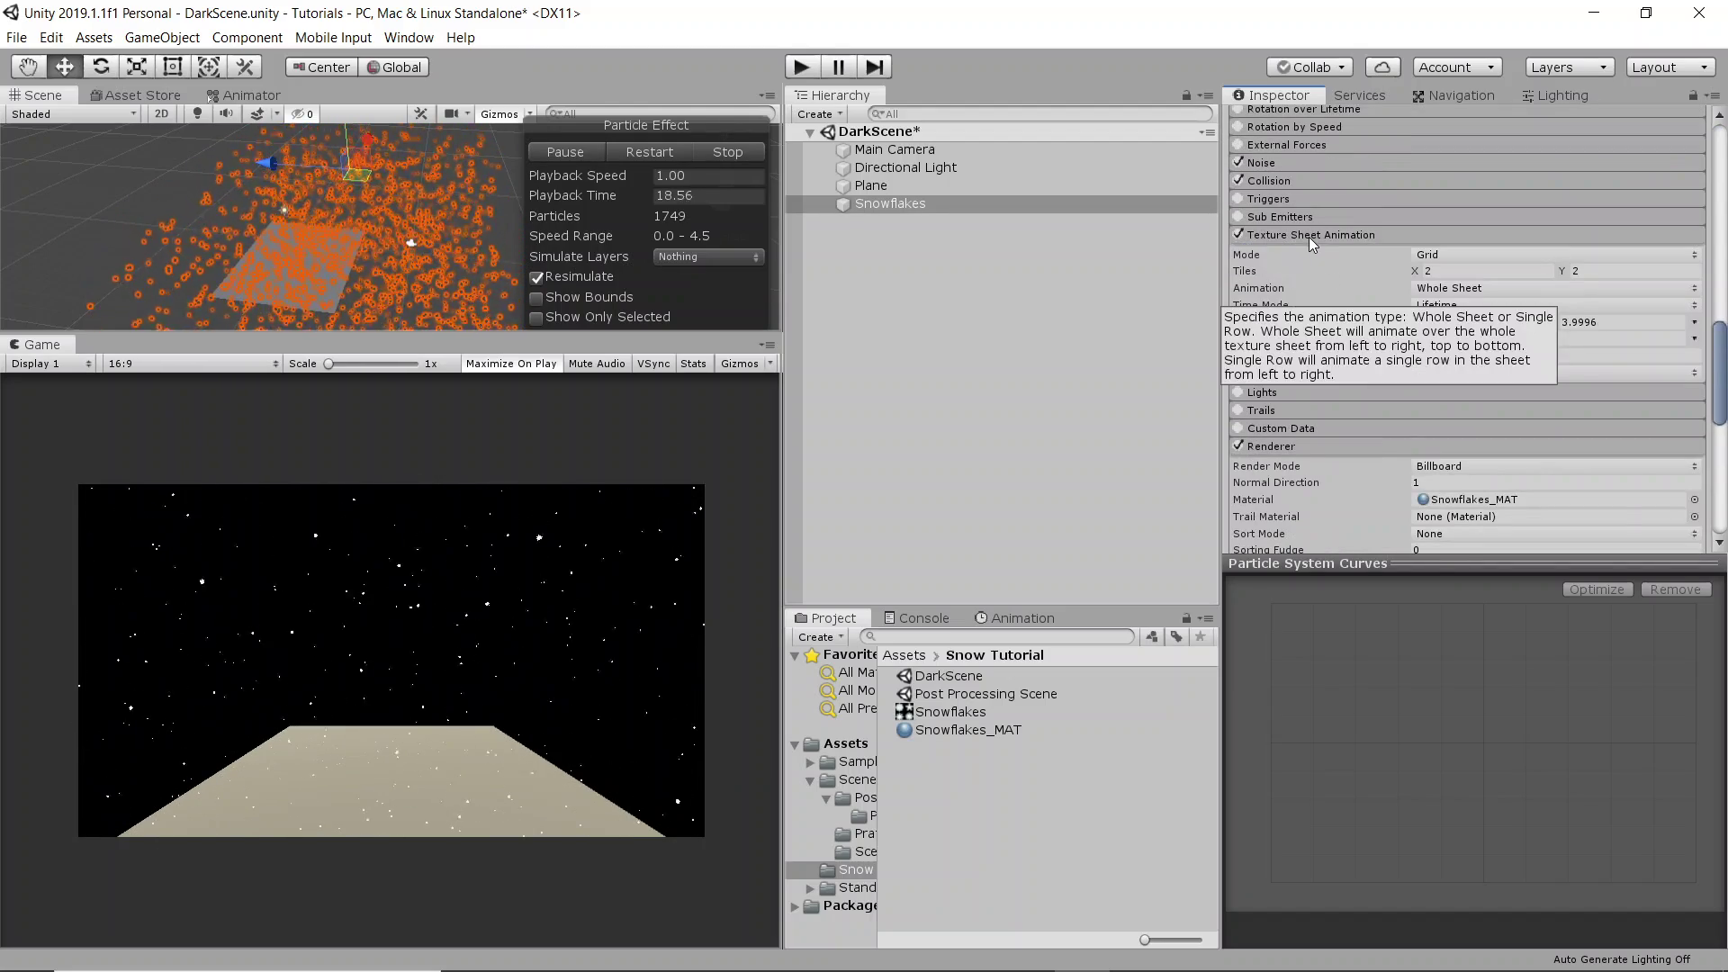
pyautogui.click(1314, 311)
# - Collapse the main Snowflakes module and reselect Snowflakes in the Hierarchy
pyautogui.scroll(10, 1348, 308)
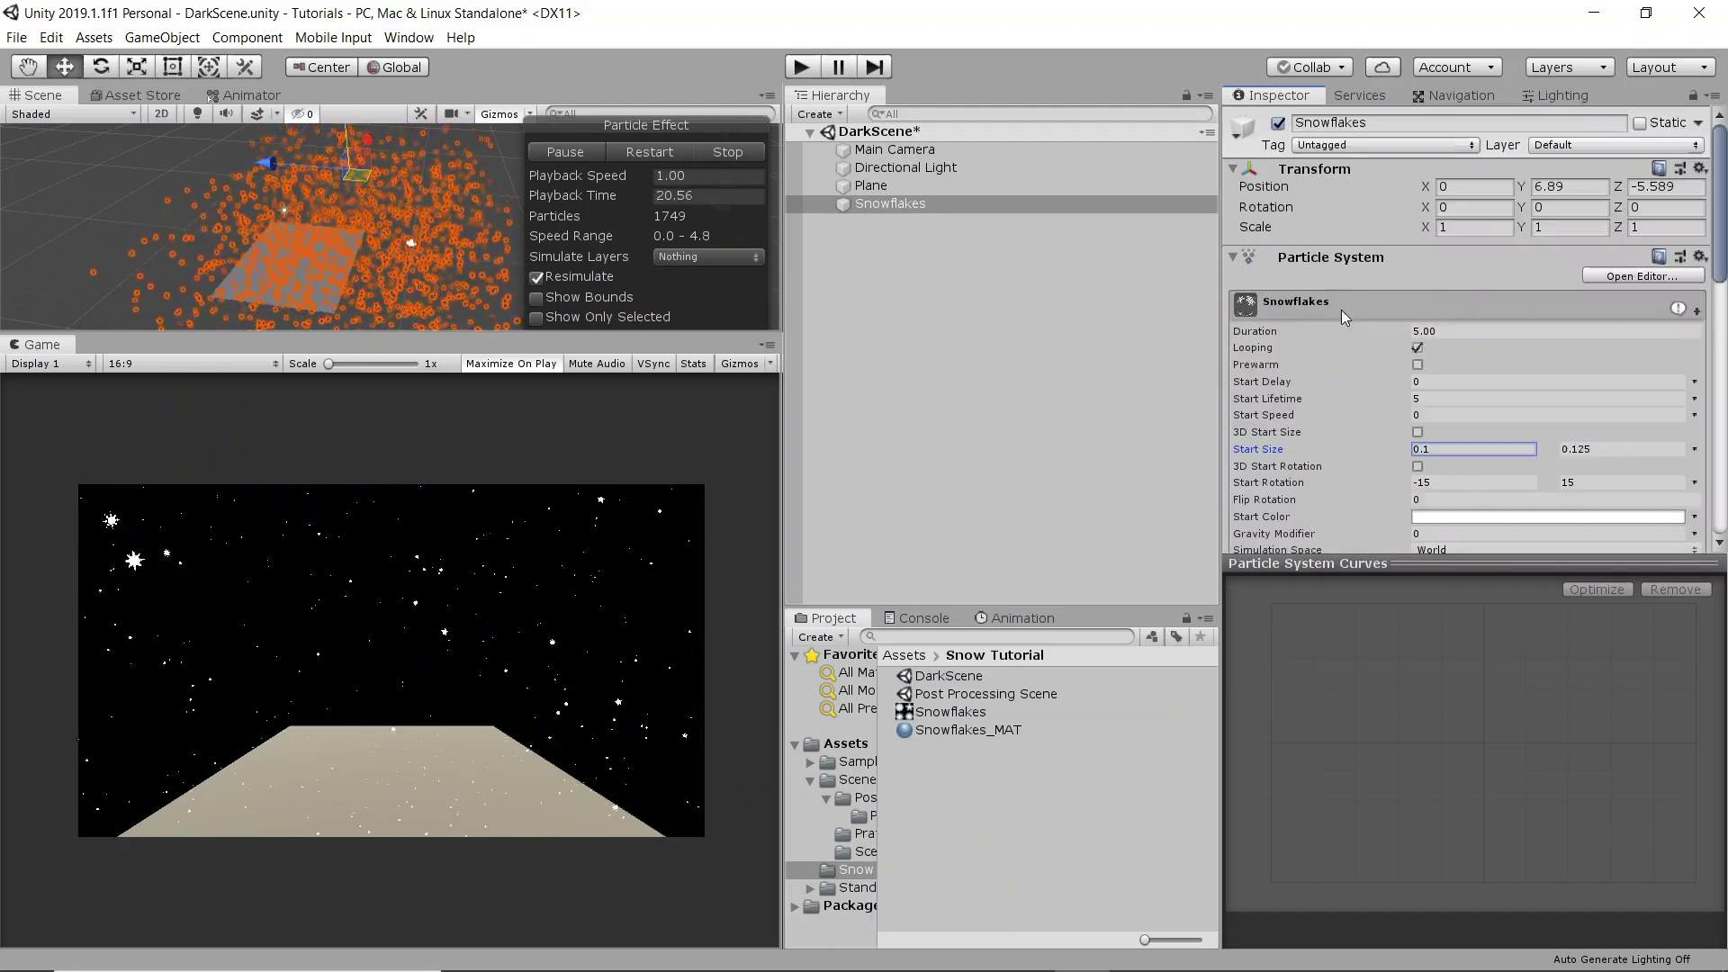
pyautogui.scroll(-5, 1411, 261)
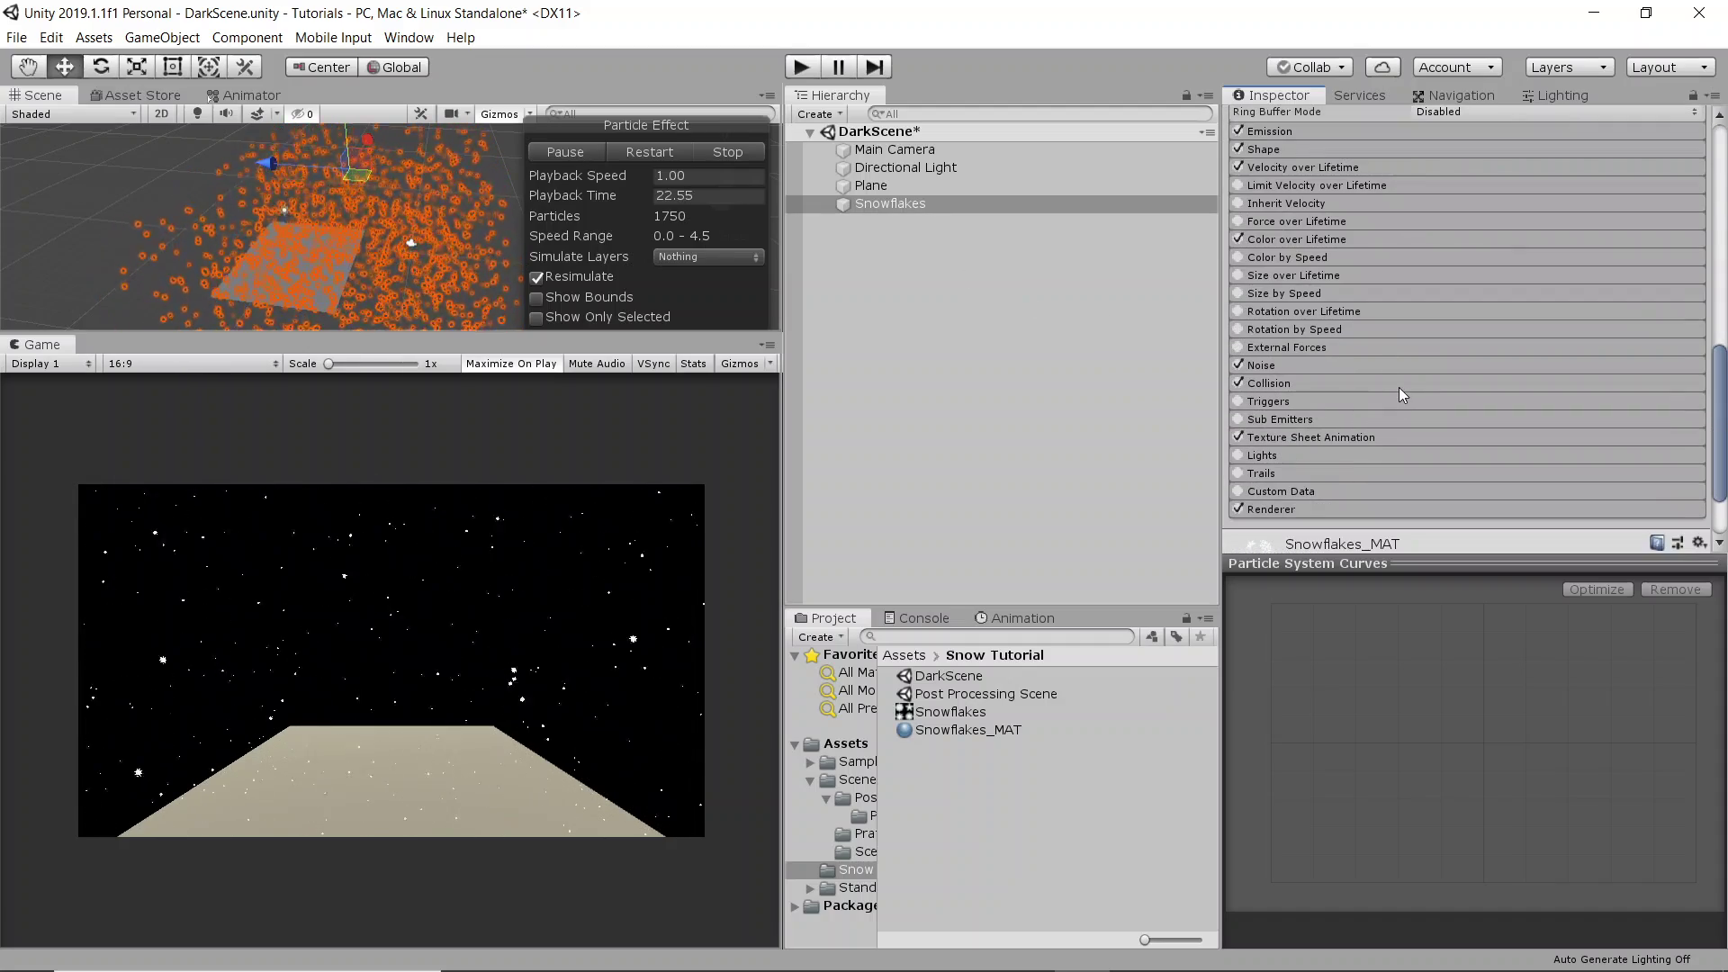
pyautogui.scroll(5, 1395, 380)
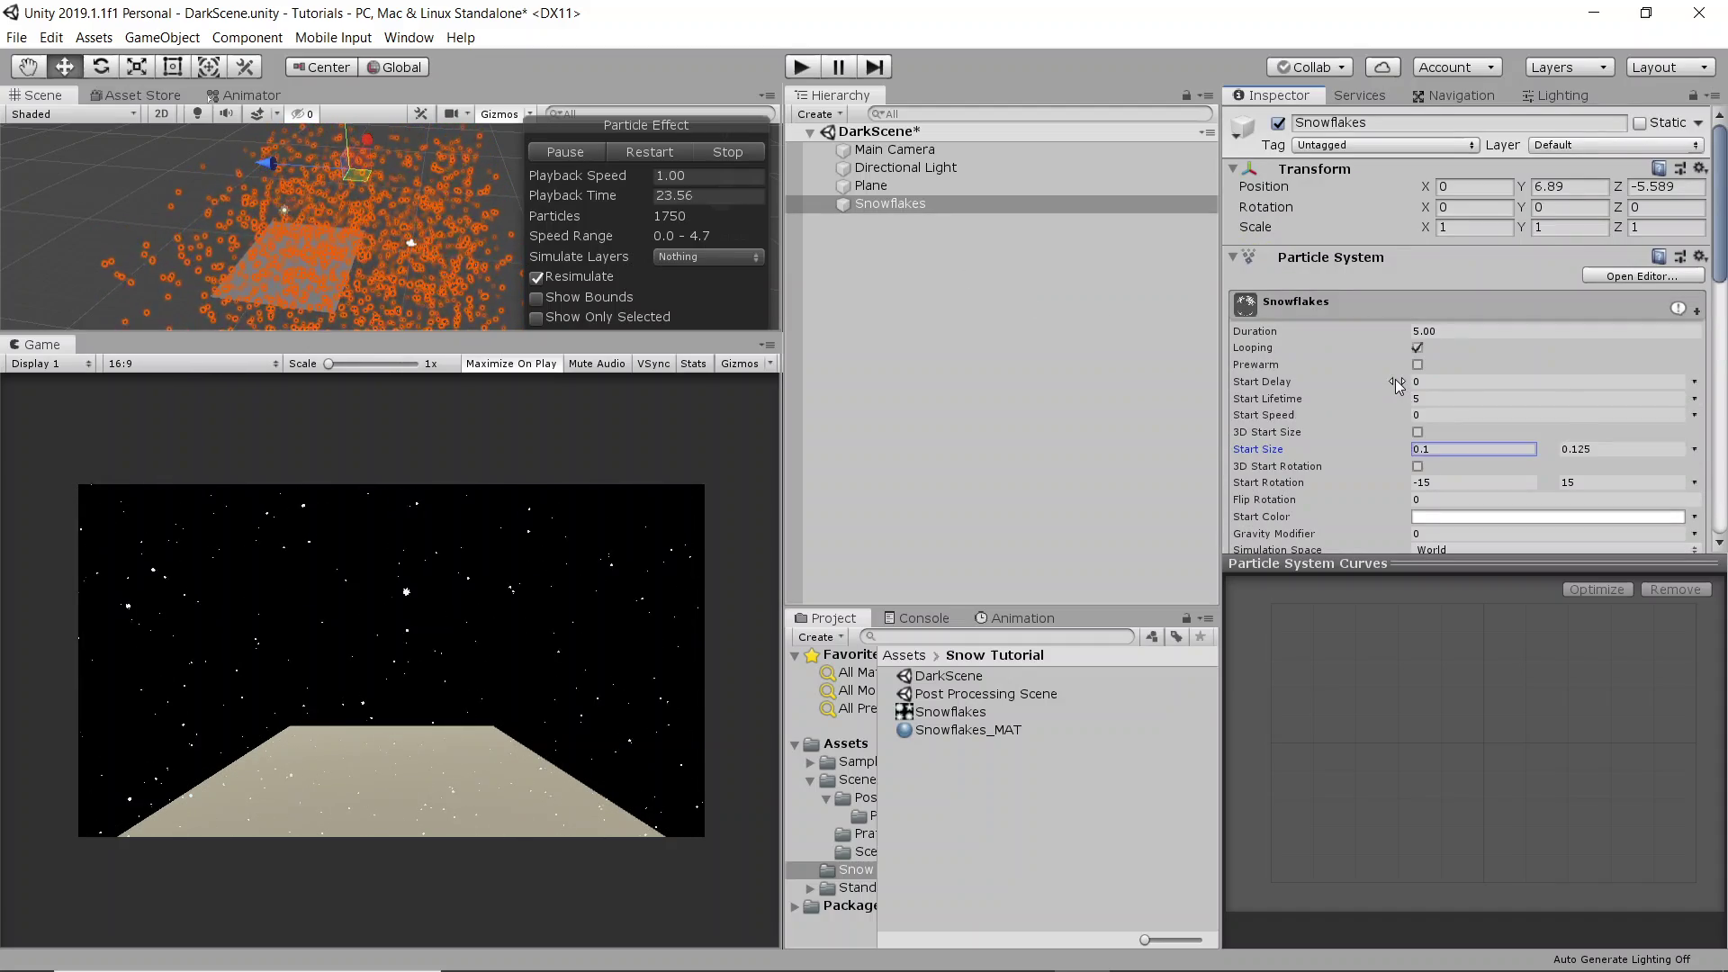
pyautogui.click(1341, 304)
pyautogui.scroll(-3, 1341, 304)
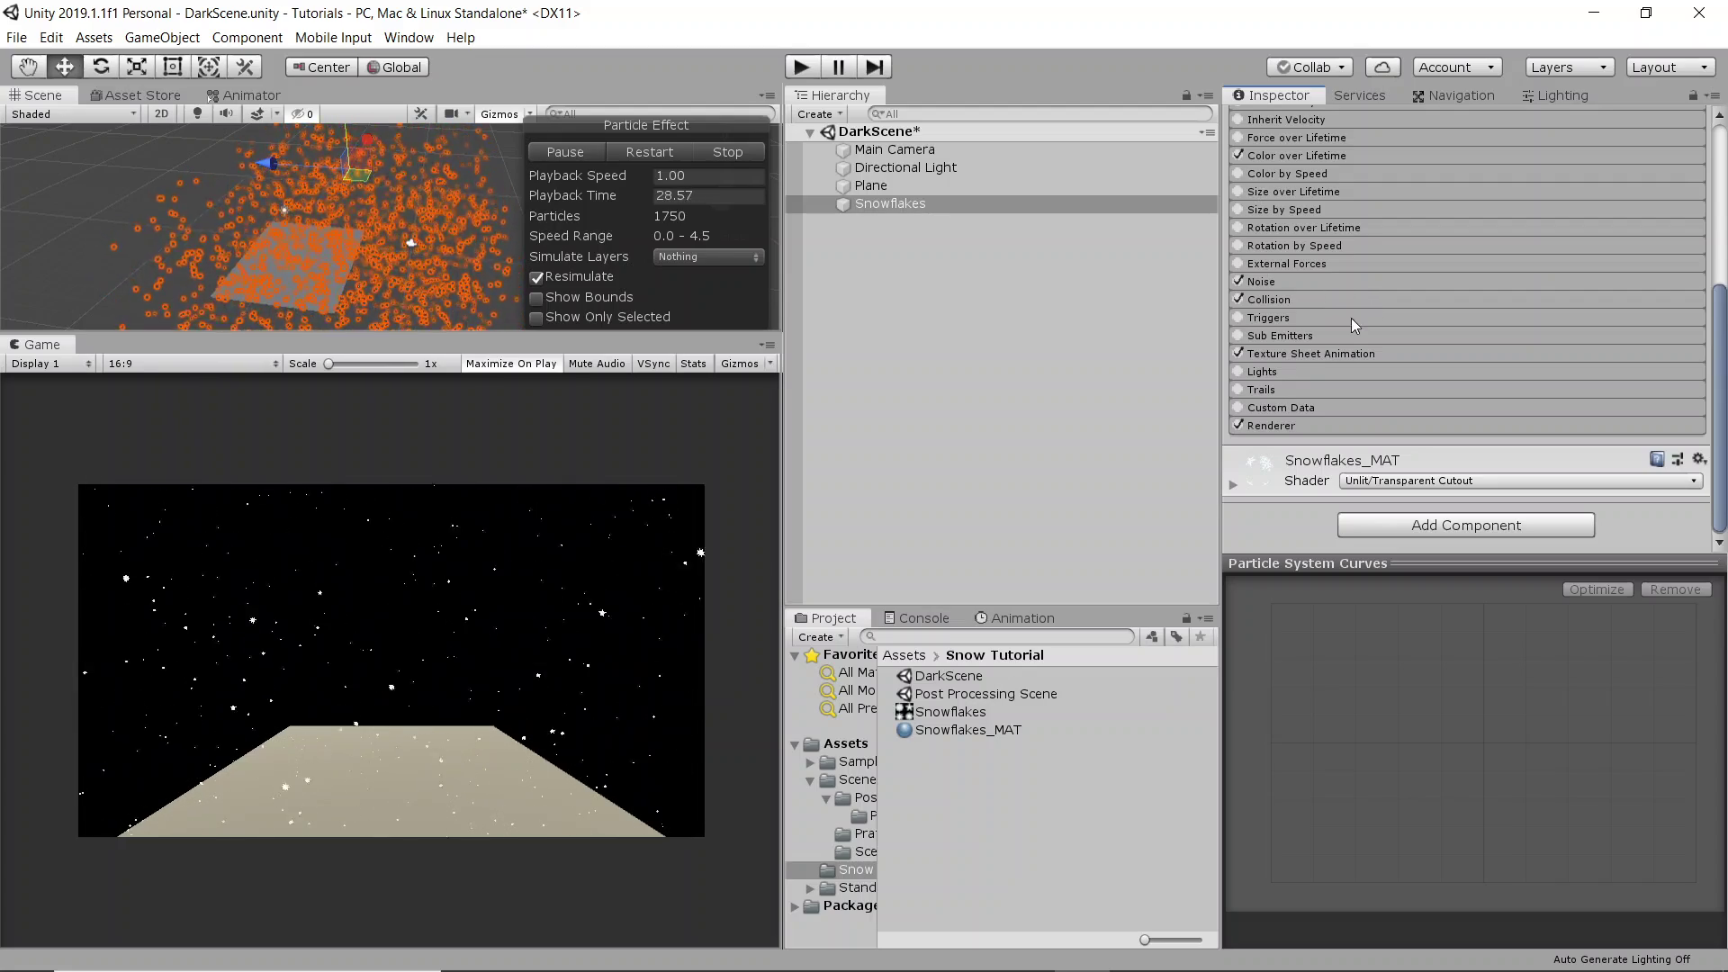
pyautogui.scroll(4, 1353, 320)
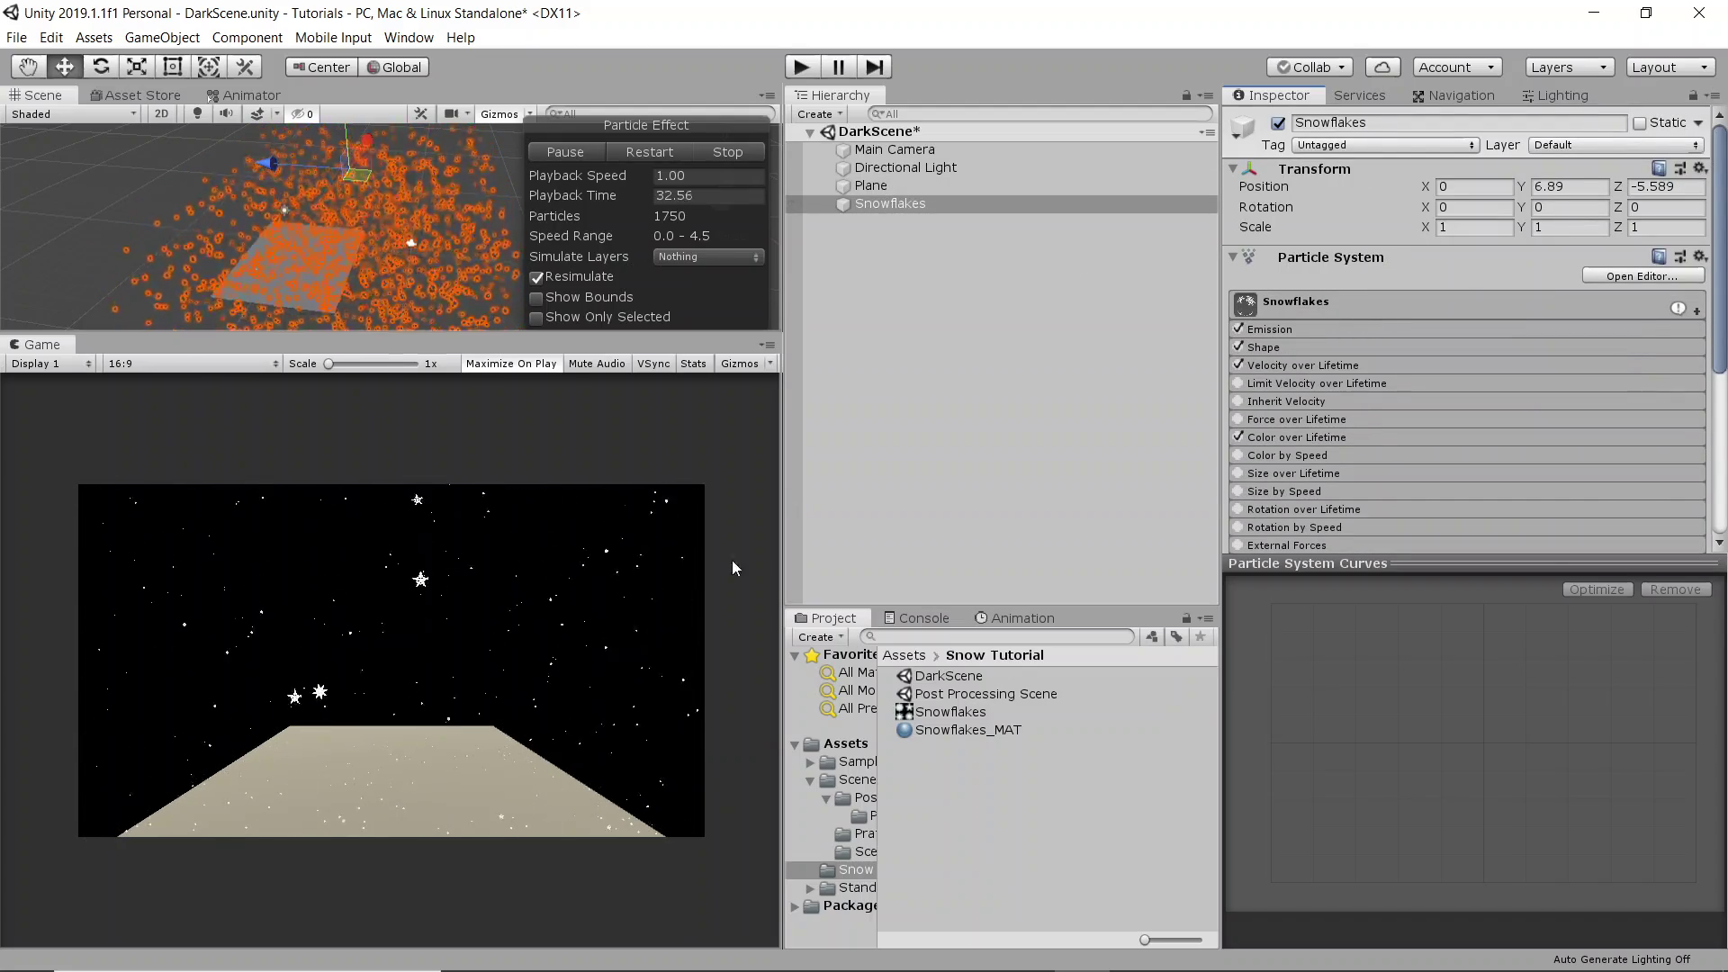
pyautogui.scroll(-3, 1483, 288)
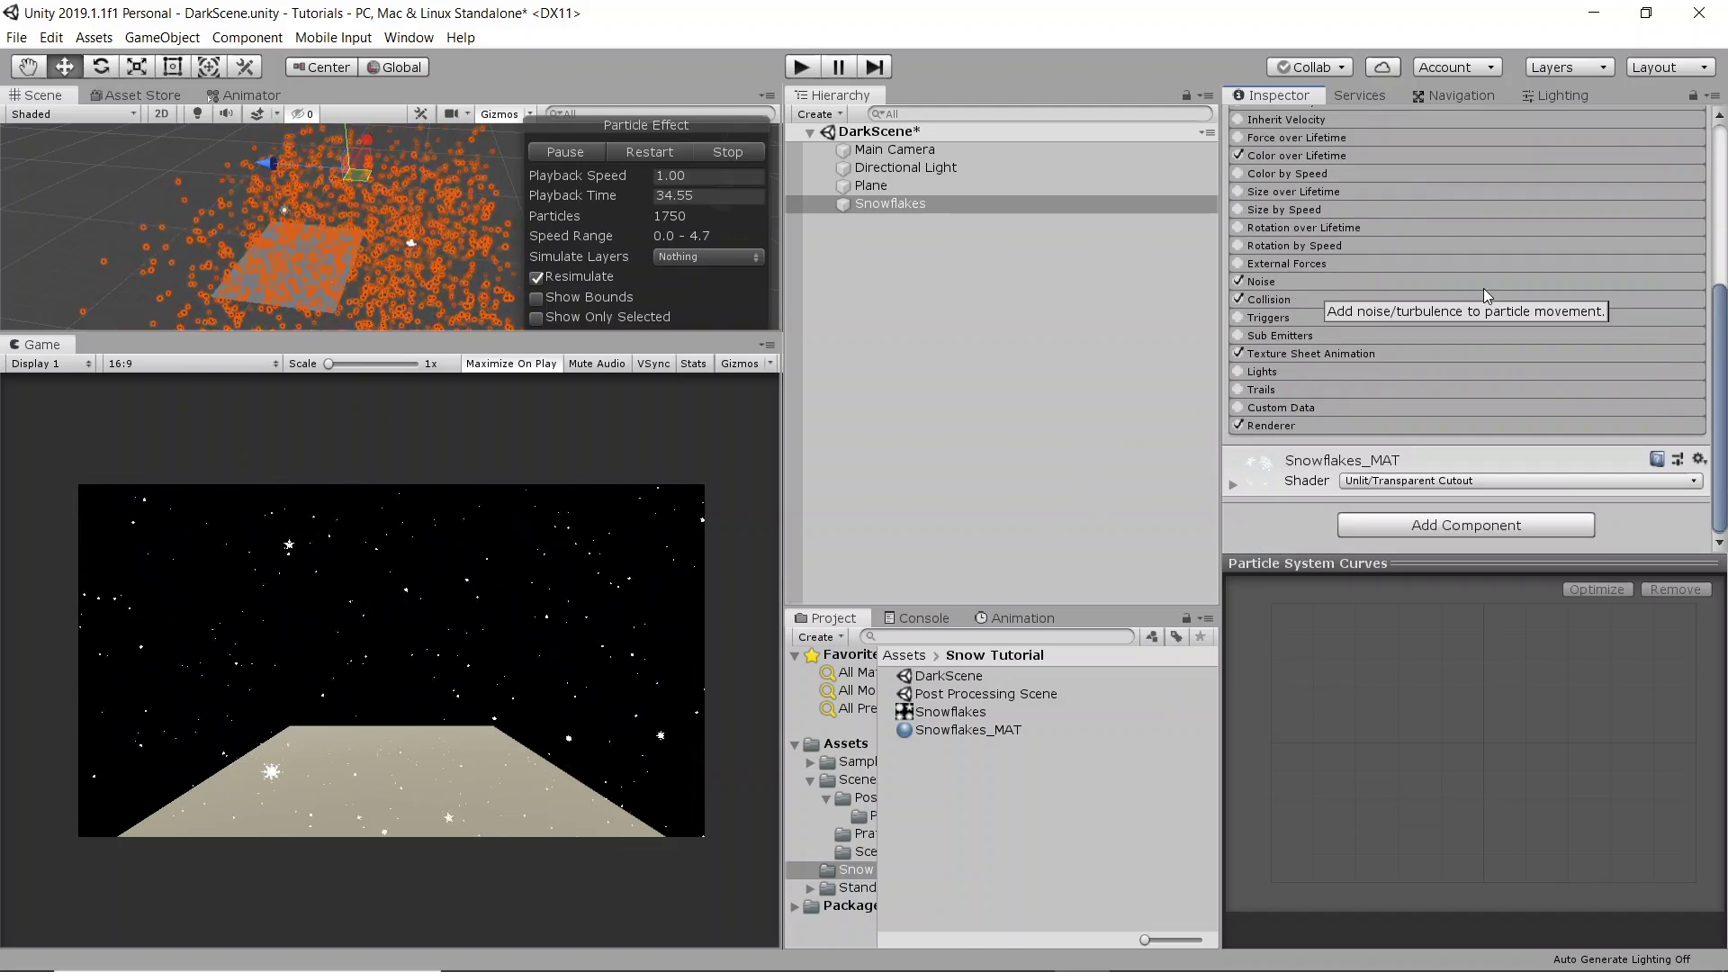
pyautogui.scroll(3, 1483, 288)
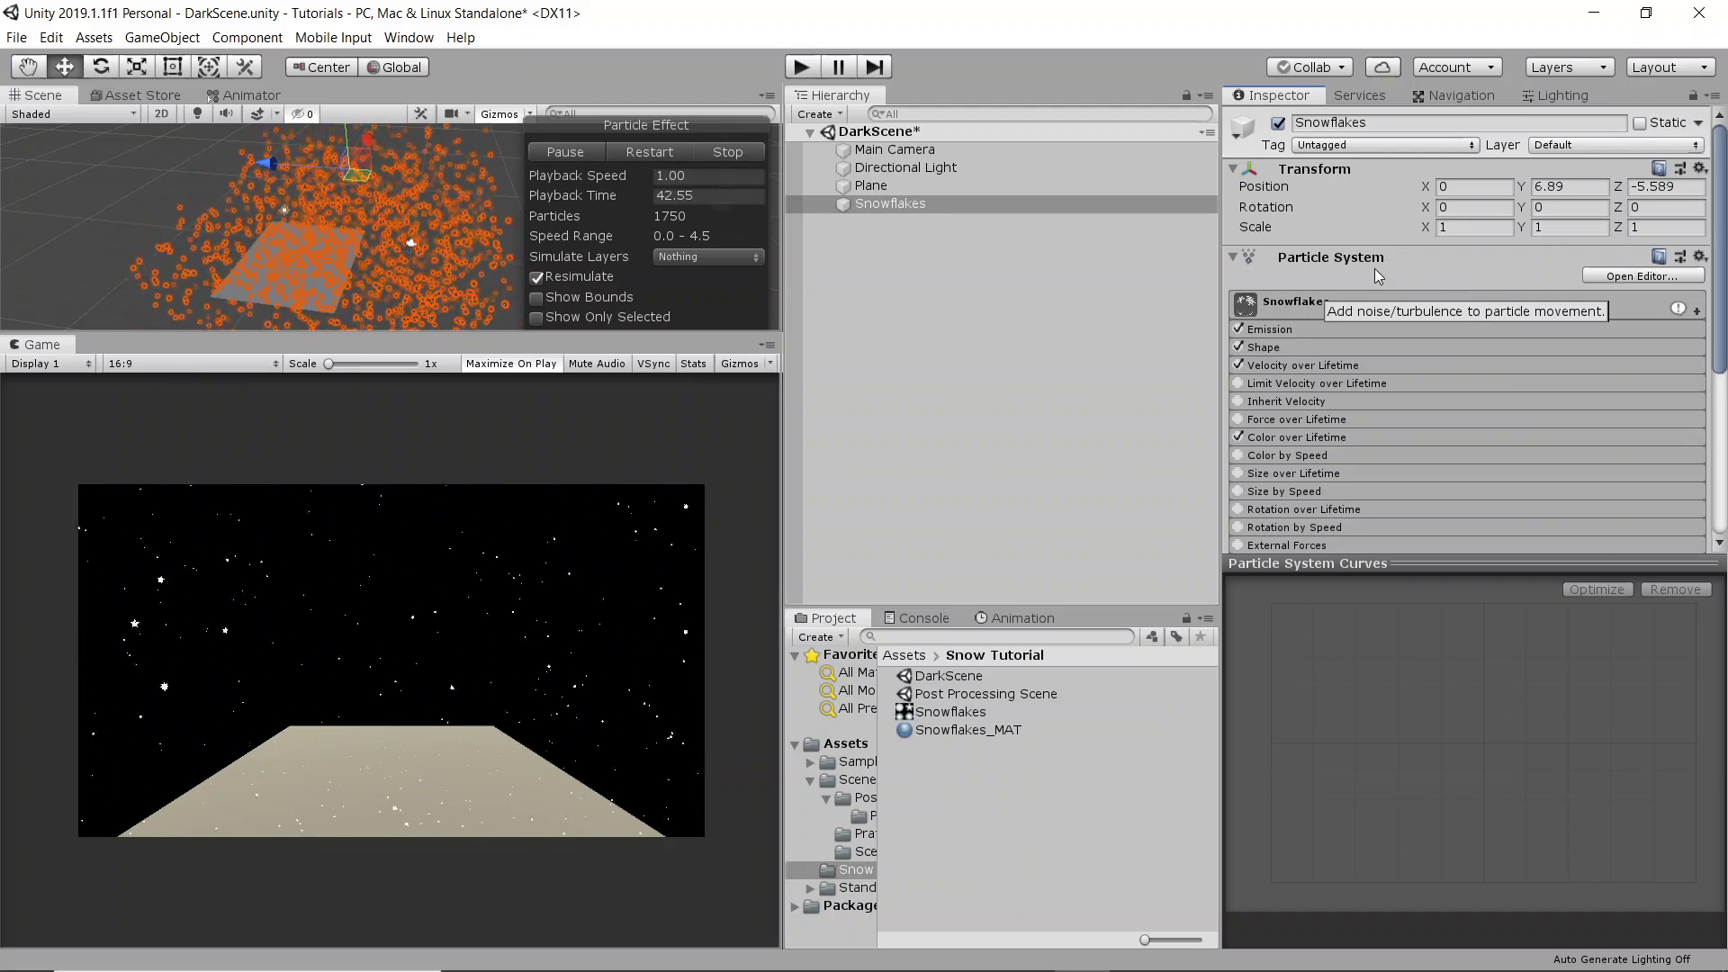
pyautogui.scroll(-3, 1375, 261)
pyautogui.scroll(5, 1332, 346)
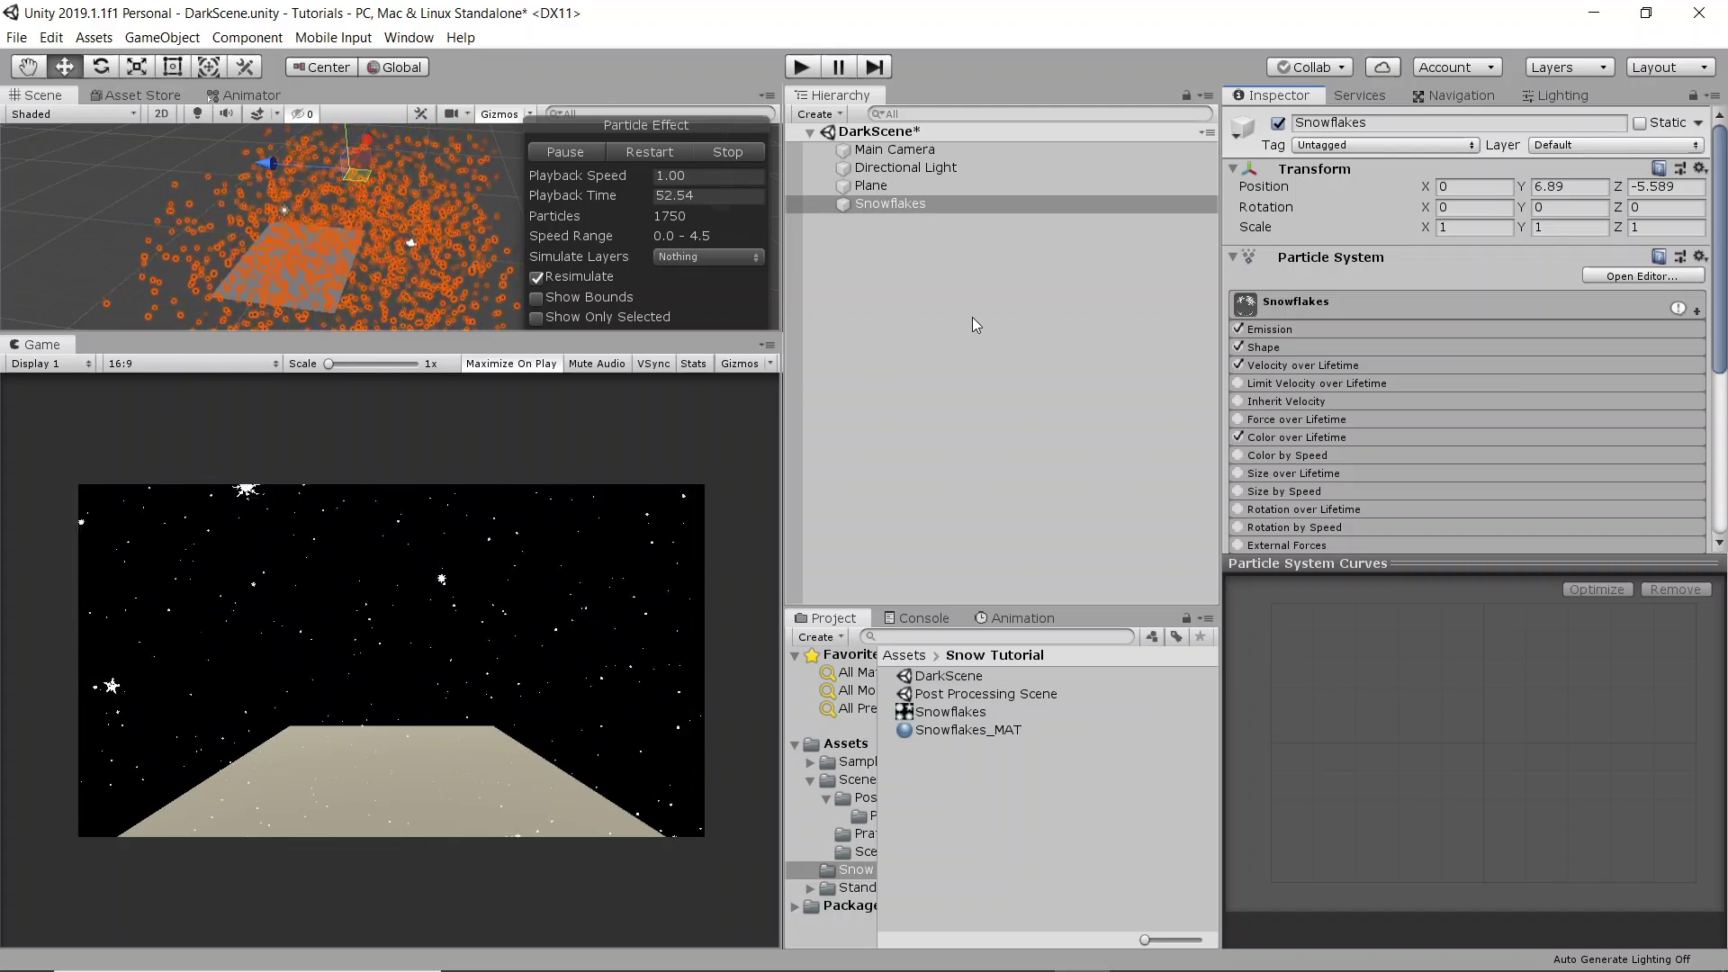
pyautogui.click(946, 238)
pyautogui.click(945, 204)
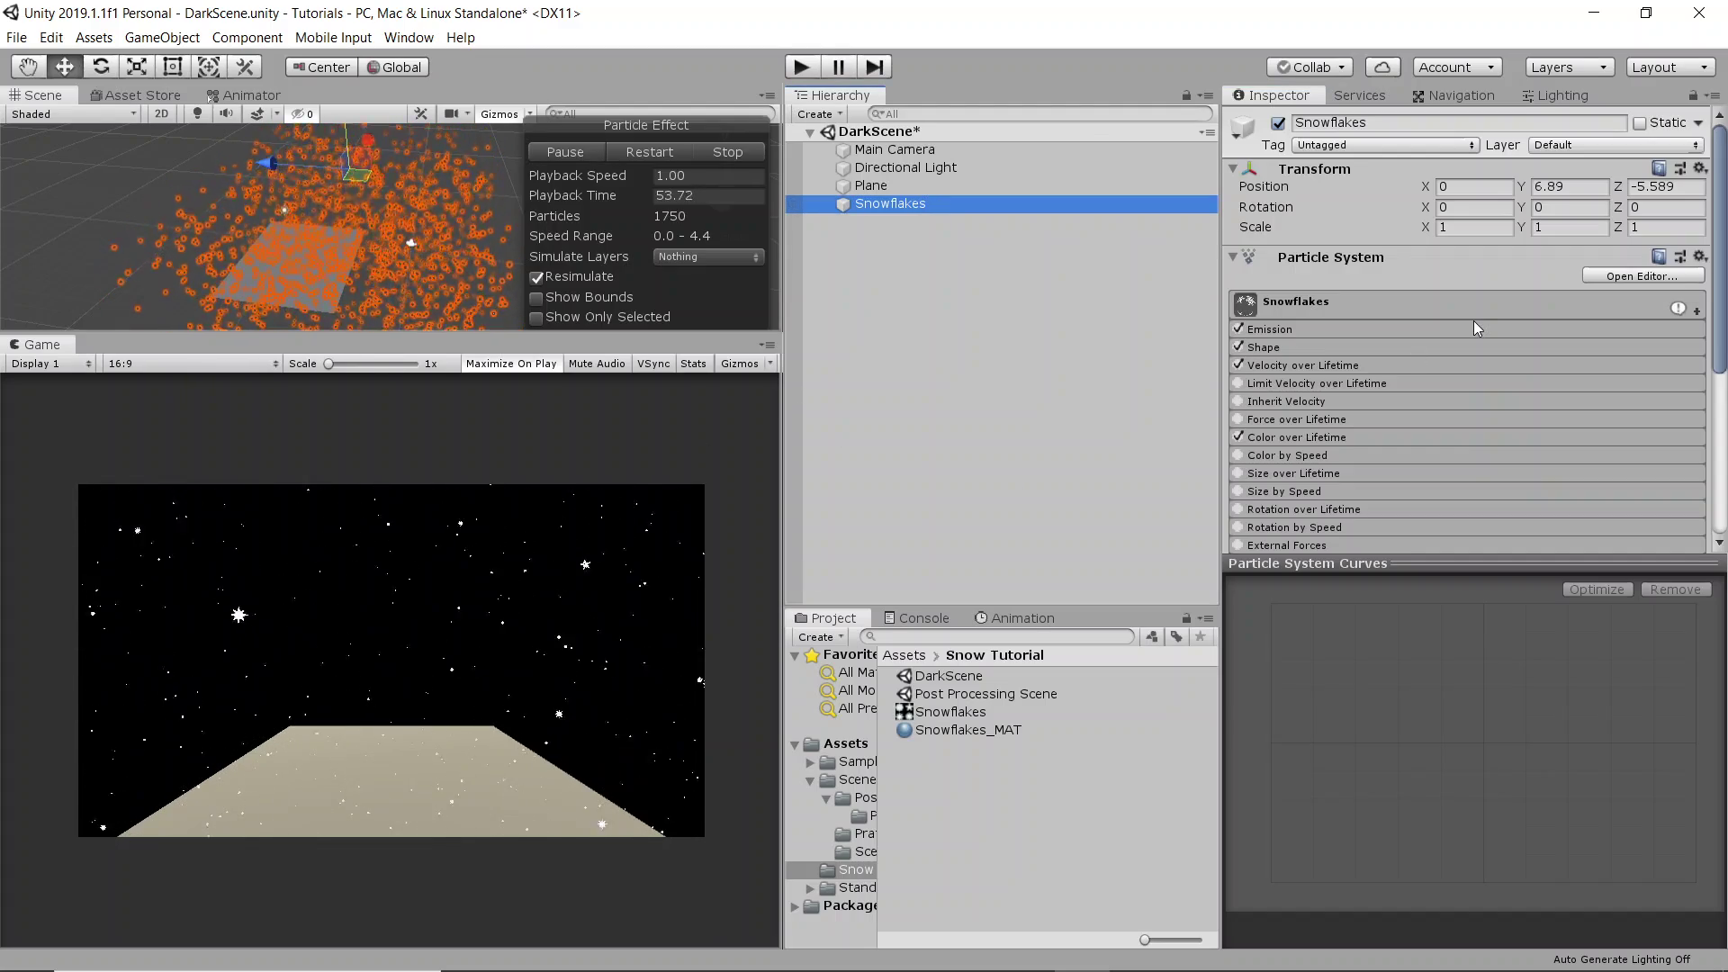
pyautogui.scroll(-10, 1473, 321)
pyautogui.scroll(-2, 1472, 320)
pyautogui.scroll(10, 1472, 321)
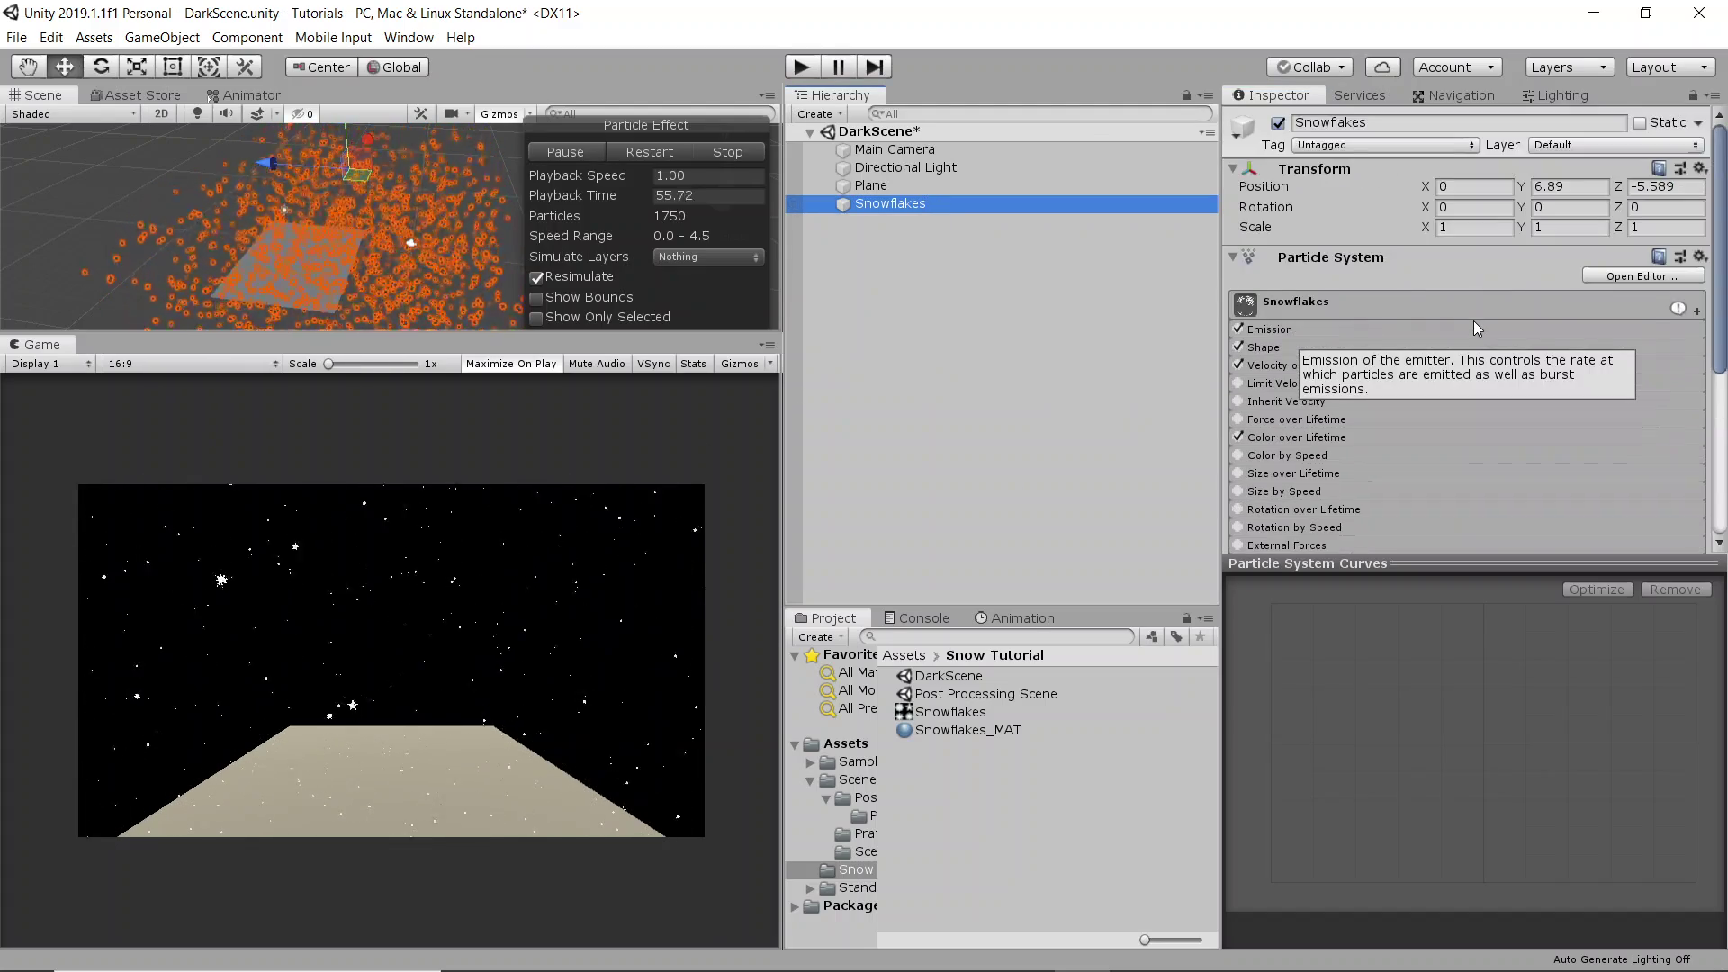